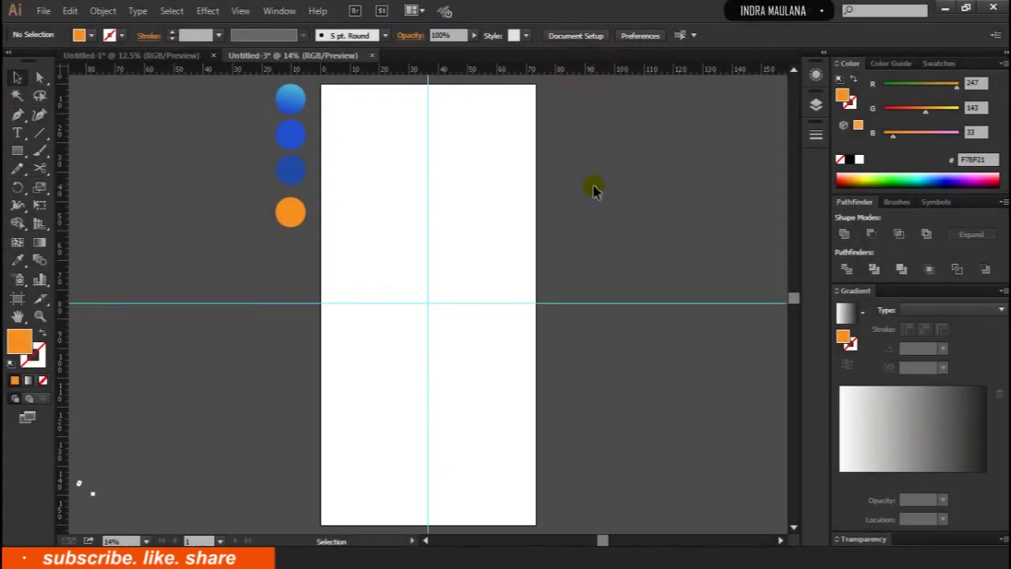
With the Pen tool, place the first anchor on the lower part of the artboard's left edge.
{"action": "left_click", "coordinate": [18, 117]}
{"action": "scroll", "coordinate": [361, 332], "scroll_direction": "down", "scroll_amount": 2}
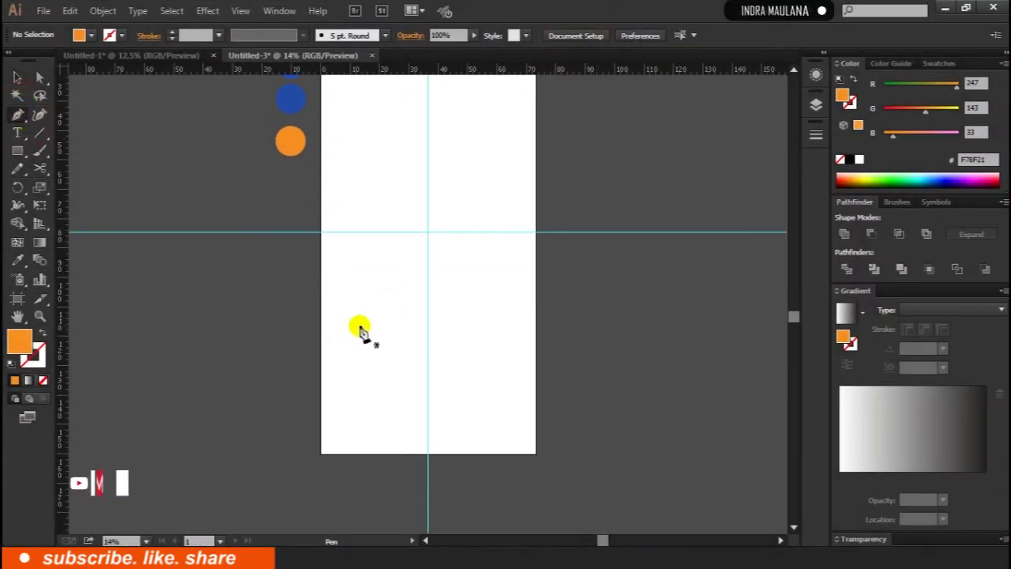
{"action": "left_click", "coordinate": [319, 326]}
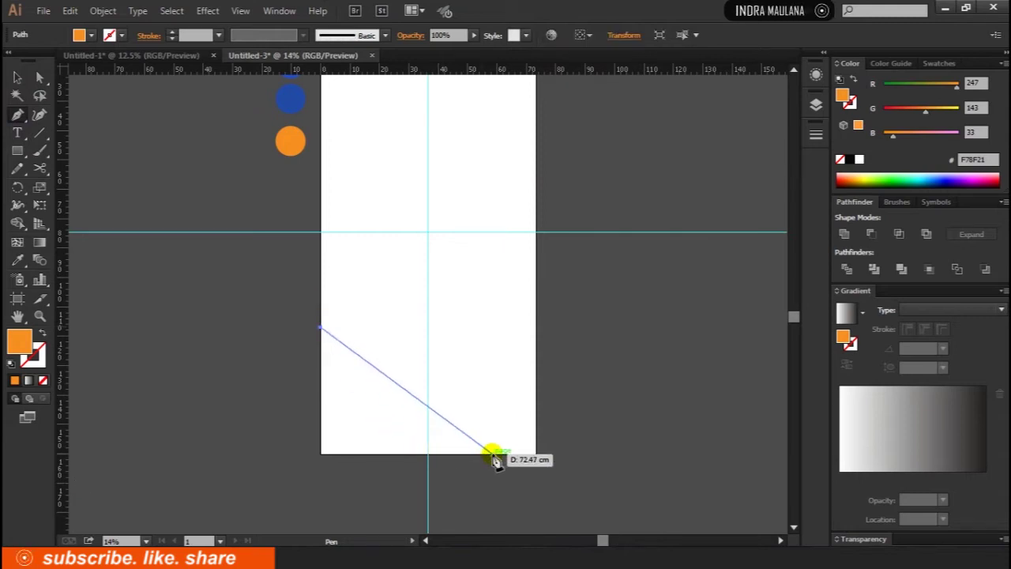
Draw a curved wedge from the left edge to the bottom edge, closed at the bottom-left corner.
{"action": "mouse_move", "coordinate": [493, 454]}
{"action": "left_mouse_down"}
{"action": "mouse_move", "coordinate": [664, 453]}
{"action": "mouse_move", "coordinate": [646, 439]}
{"action": "mouse_move", "coordinate": [634, 469]}
{"action": "mouse_move", "coordinate": [666, 469]}
{"action": "mouse_move", "coordinate": [660, 477]}
{"action": "mouse_move", "coordinate": [669, 463]}
{"action": "left_mouse_up"}
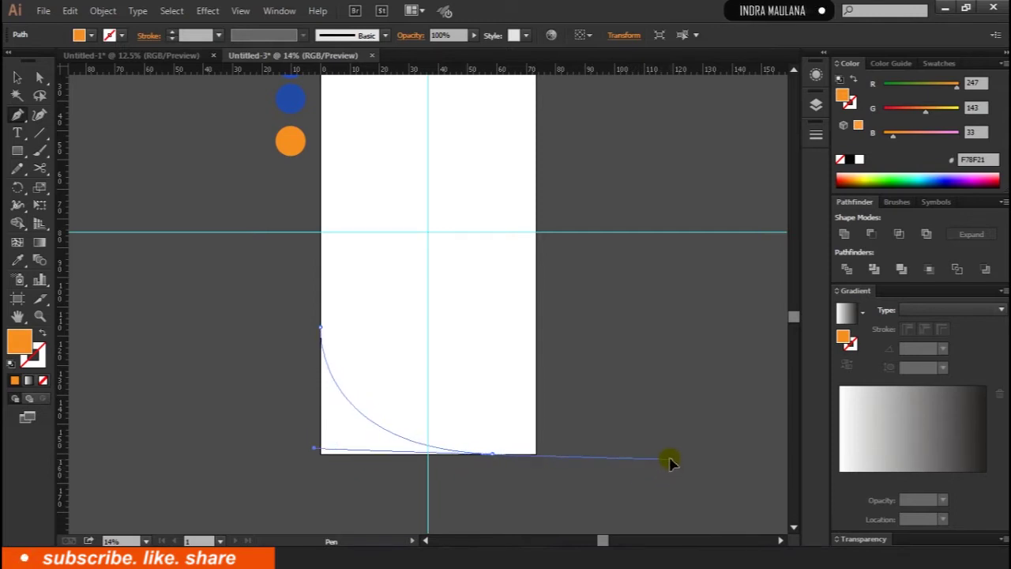
{"action": "left_click", "coordinate": [489, 455]}
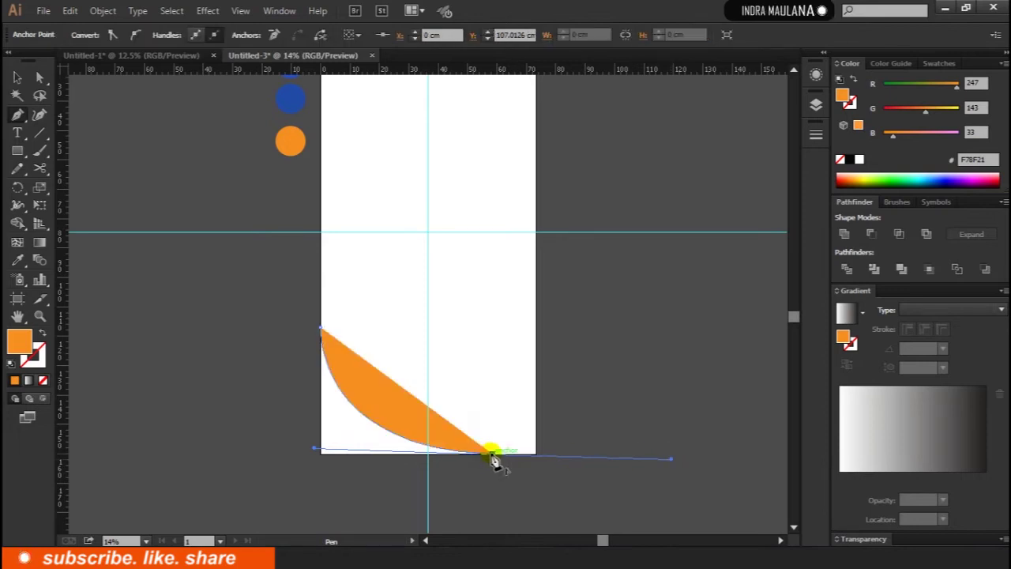
{"action": "left_click", "coordinate": [320, 453]}
{"action": "left_click", "coordinate": [321, 328]}
{"action": "left_click", "coordinate": [17, 77]}
{"action": "left_click", "coordinate": [111, 171]}
Stretch the orange corner shape taller by dragging its top bounding-box handle up.
{"action": "scroll", "coordinate": [161, 302], "scroll_direction": "up", "scroll_amount": 2}
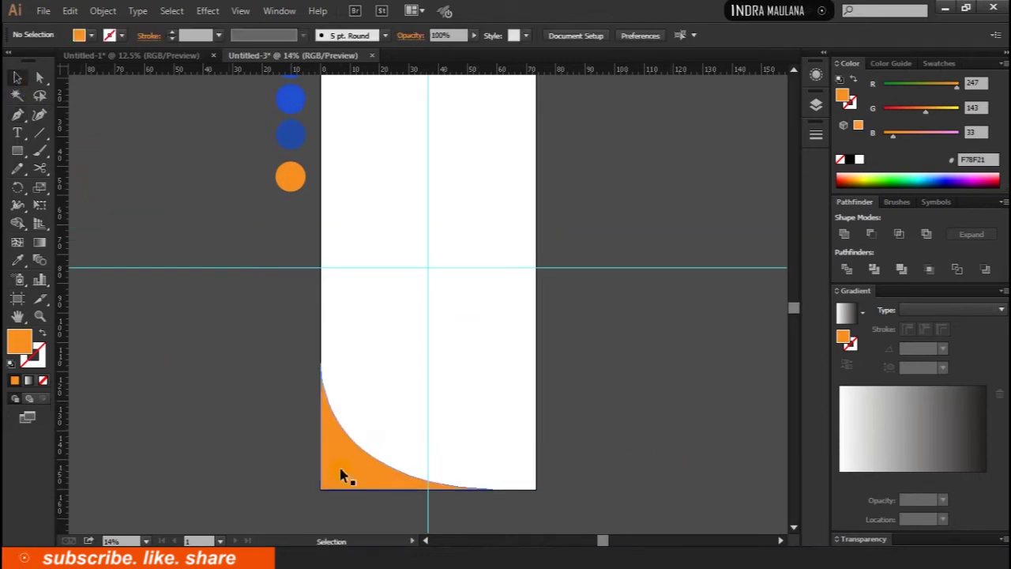
{"action": "left_click", "coordinate": [342, 477]}
{"action": "scroll", "coordinate": [143, 387], "scroll_direction": "up", "scroll_amount": 2}
{"action": "left_click", "coordinate": [175, 462]}
{"action": "scroll", "coordinate": [175, 462], "scroll_direction": "down", "scroll_amount": 2}
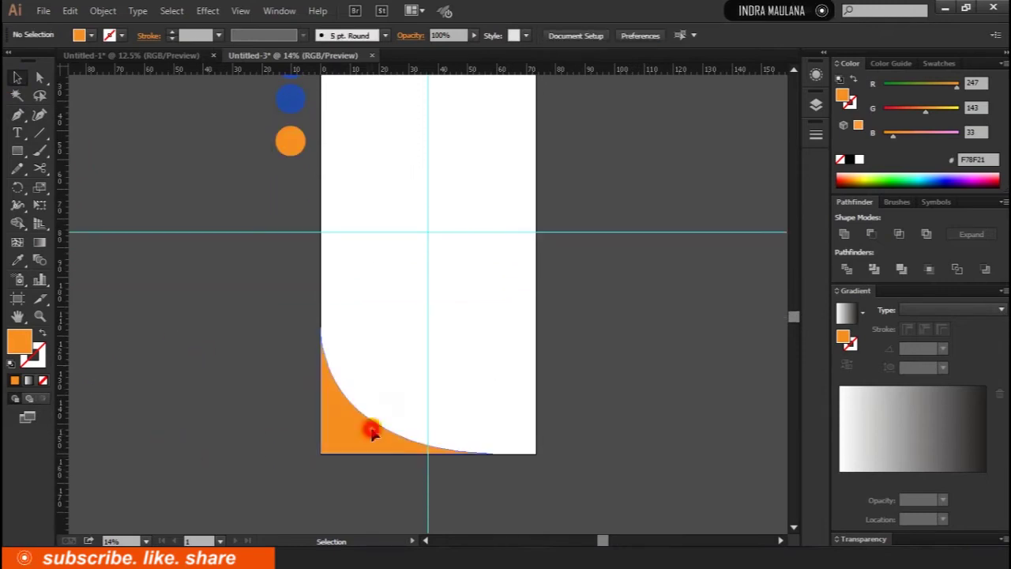
{"action": "left_click", "coordinate": [369, 429]}
{"action": "left_click_drag", "start_coordinate": [406, 324], "coordinate": [404, 298]}
{"action": "scroll", "coordinate": [214, 379], "scroll_direction": "up", "scroll_amount": 1}
{"action": "left_click", "coordinate": [214, 379]}
Reselect the resized orange corner shape.
{"action": "left_click", "coordinate": [350, 445]}
{"action": "left_click", "coordinate": [271, 368]}
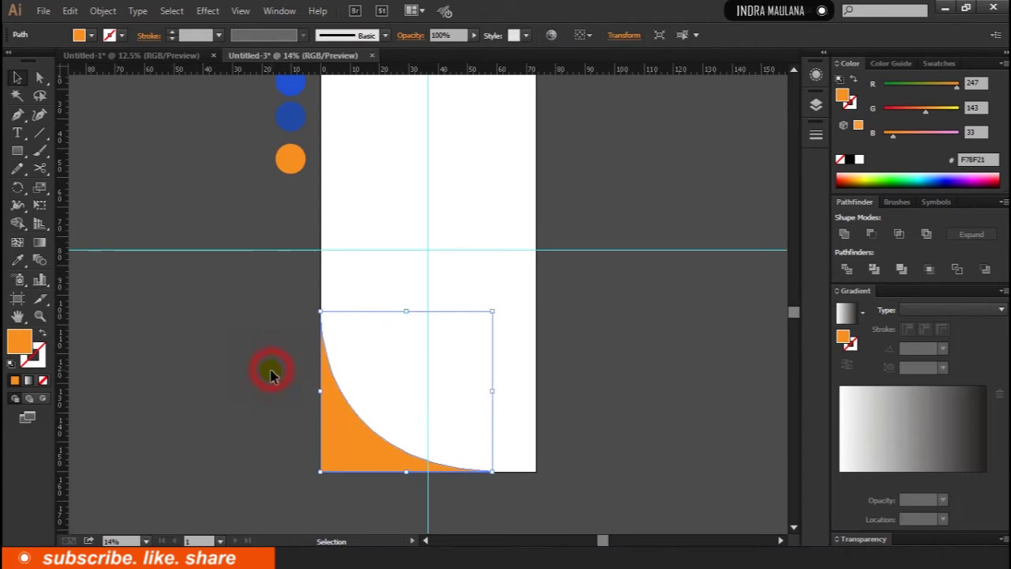
{"action": "scroll", "coordinate": [238, 398], "scroll_direction": "up", "scroll_amount": 1}
{"action": "left_click", "coordinate": [392, 494]}
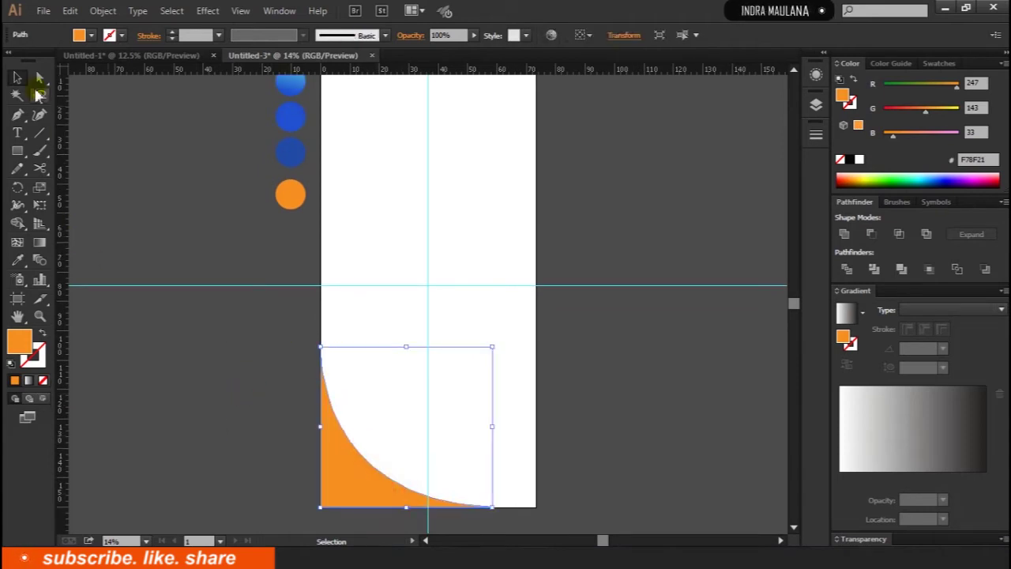
{"action": "left_click", "coordinate": [20, 195]}
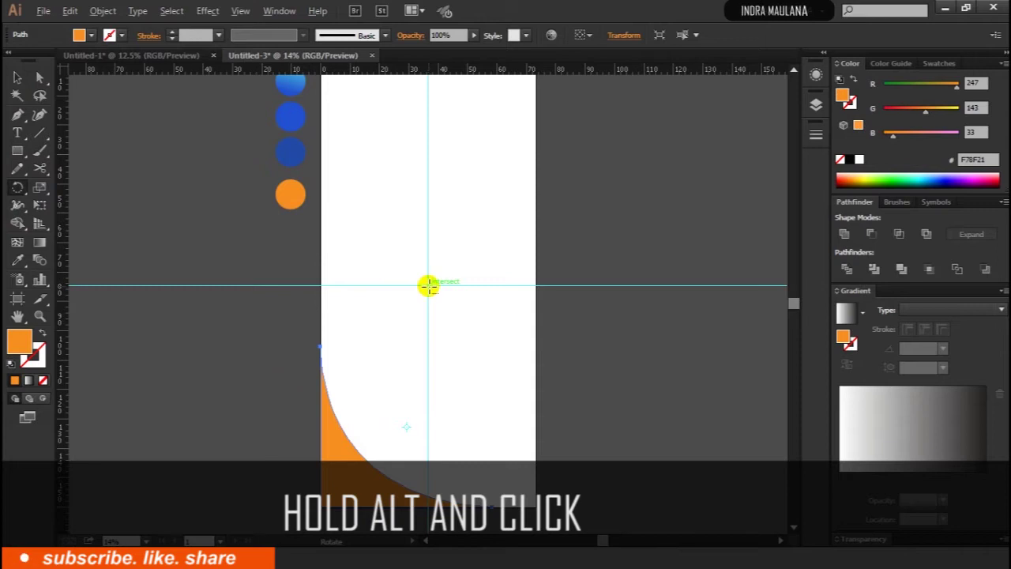
Make a 180° rotated copy of the orange corner around the artboard's centre point.
{"action": "left_click", "coordinate": [429, 285], "text": "alt"}
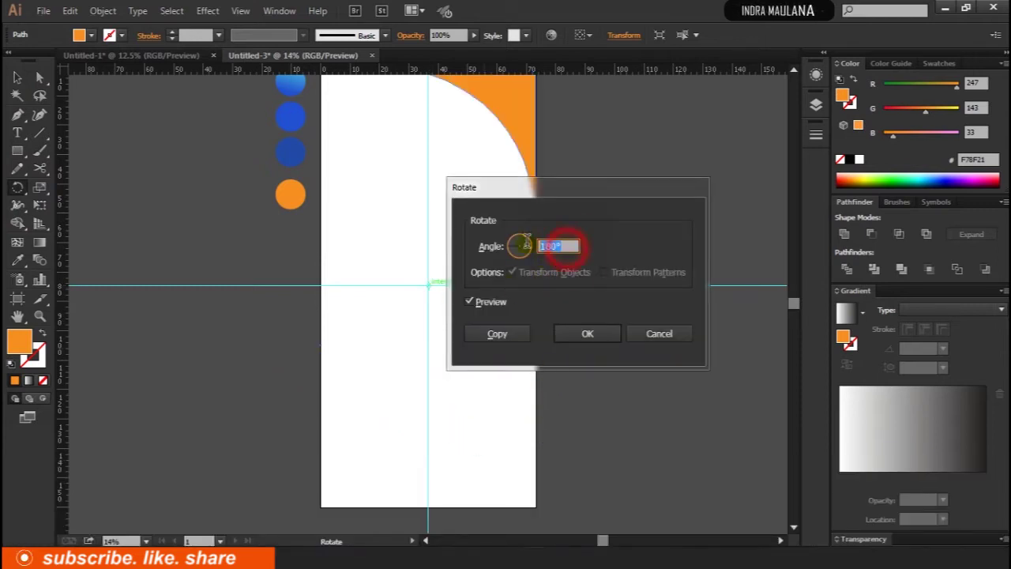
{"action": "left_click", "coordinate": [495, 333]}
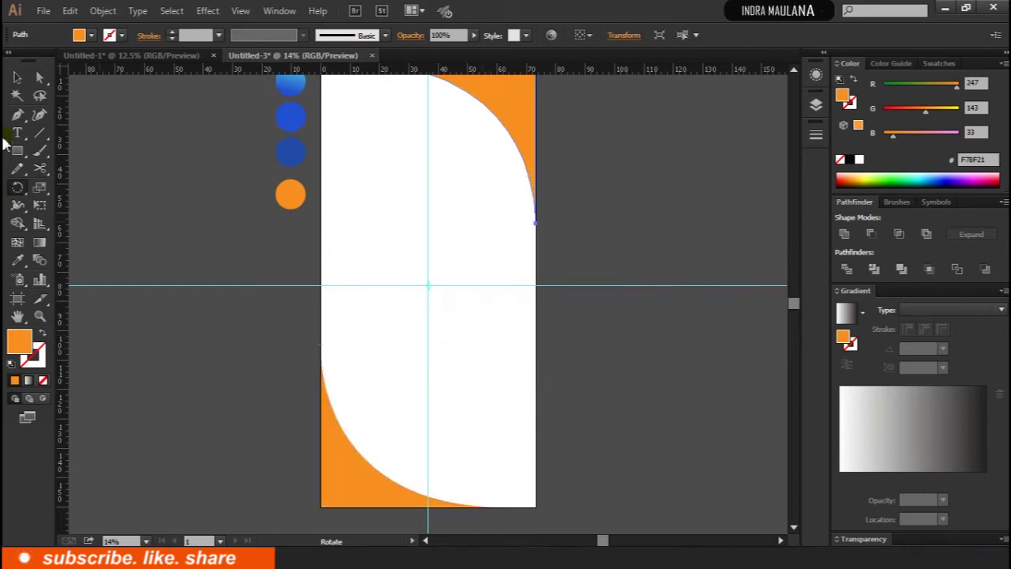
{"action": "left_click", "coordinate": [16, 78]}
{"action": "left_click", "coordinate": [603, 196]}
Nudge the rotated copy about 1 cm down into the artboard's top-right corner.
{"action": "scroll", "coordinate": [603, 197], "scroll_direction": "up", "scroll_amount": 1}
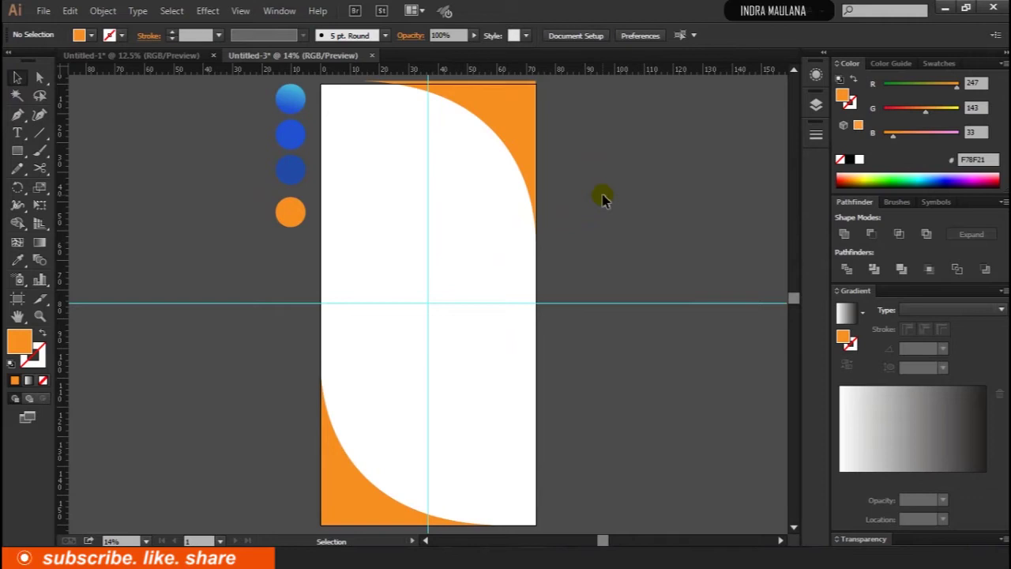
{"action": "scroll", "coordinate": [579, 192], "scroll_direction": "up", "scroll_amount": 3}
{"action": "scroll", "coordinate": [577, 189], "scroll_direction": "up", "scroll_amount": 2}
{"action": "mouse_move", "coordinate": [546, 187]}
{"action": "left_mouse_down"}
{"action": "mouse_move", "coordinate": [543, 202]}
{"action": "mouse_move", "coordinate": [645, 163]}
{"action": "left_mouse_up"}
{"action": "scroll", "coordinate": [645, 163], "scroll_direction": "down", "scroll_amount": 4}
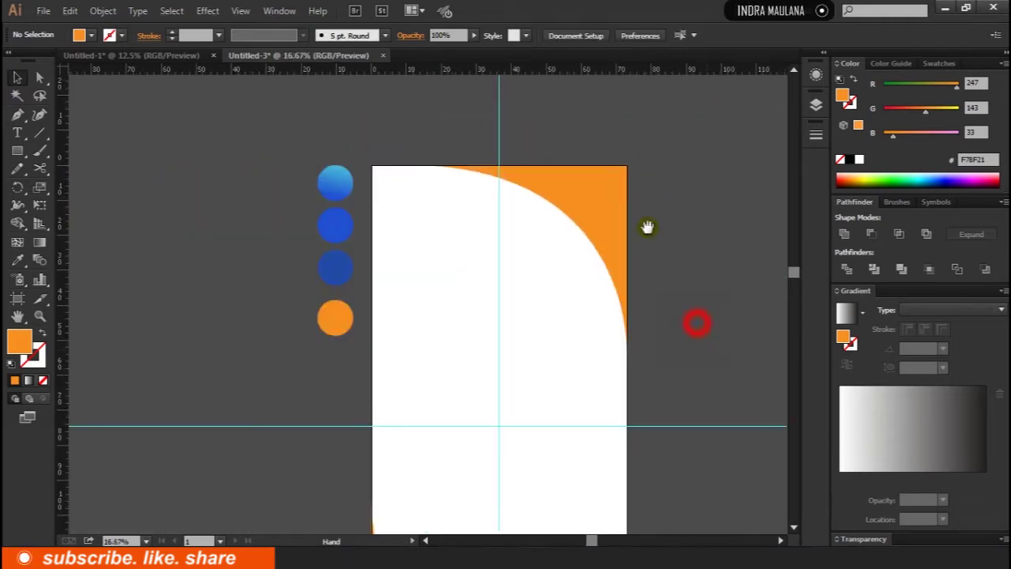
{"action": "left_click_drag", "start_coordinate": [698, 323], "coordinate": [635, 204]}
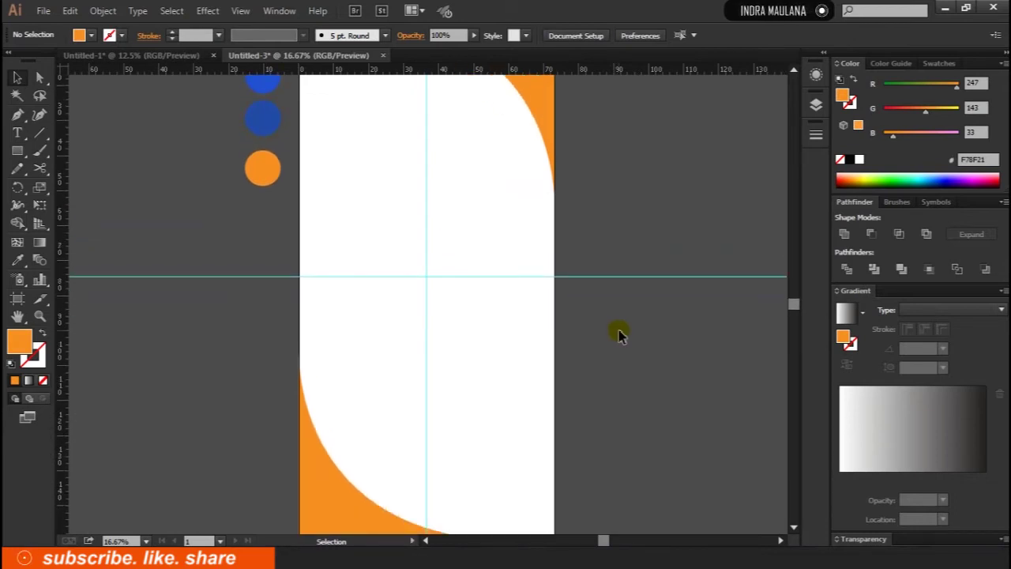
{"action": "scroll", "coordinate": [618, 335], "scroll_direction": "down", "scroll_amount": 2}
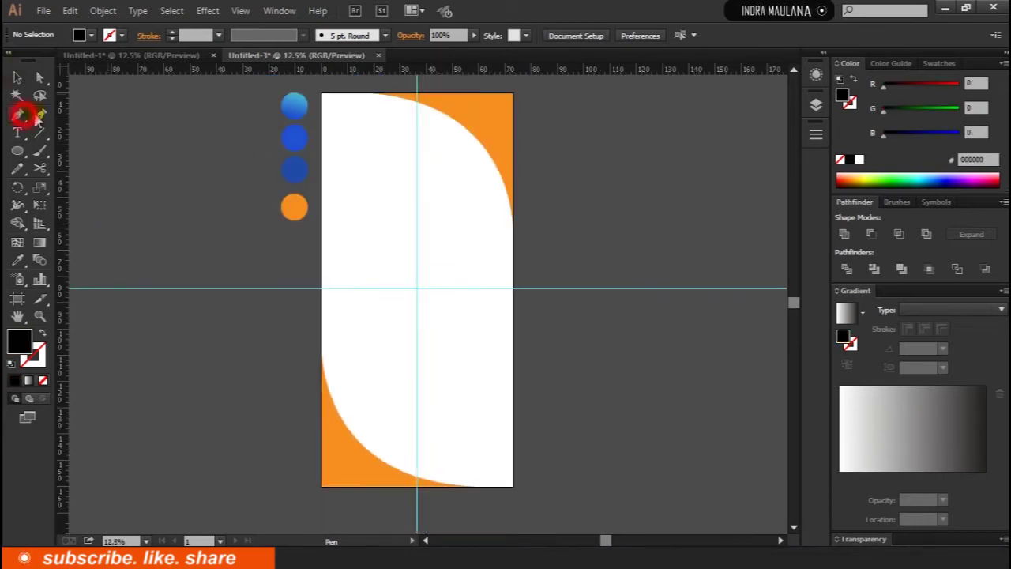
Draw a black path with an S-curve from top through centre to bottom, closed along the left edge.
{"action": "left_click", "coordinate": [474, 94]}
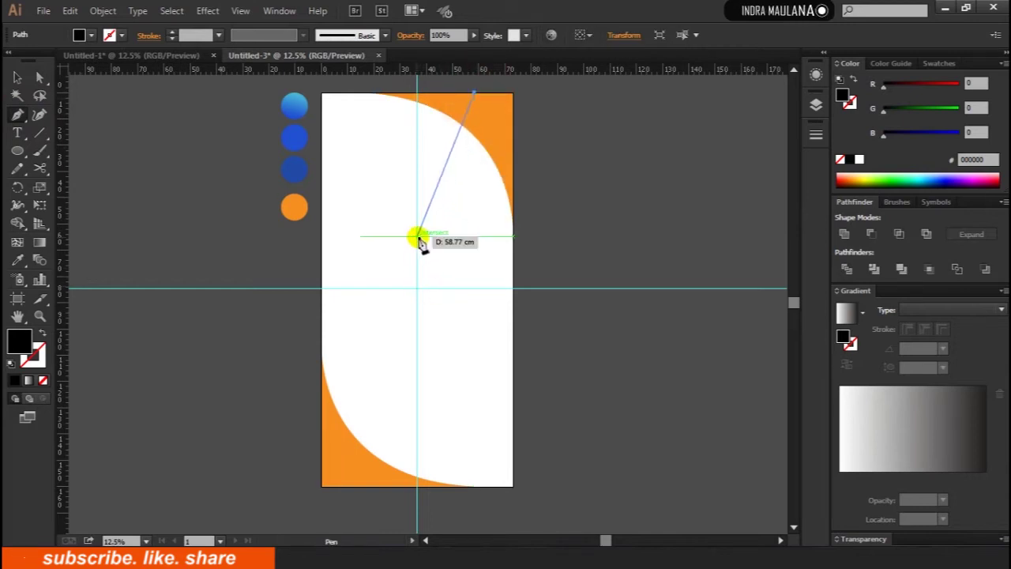
{"action": "mouse_move", "coordinate": [417, 276]}
{"action": "left_mouse_down"}
{"action": "mouse_move", "coordinate": [329, 292]}
{"action": "mouse_move", "coordinate": [301, 361]}
{"action": "mouse_move", "coordinate": [295, 345]}
{"action": "left_mouse_up"}
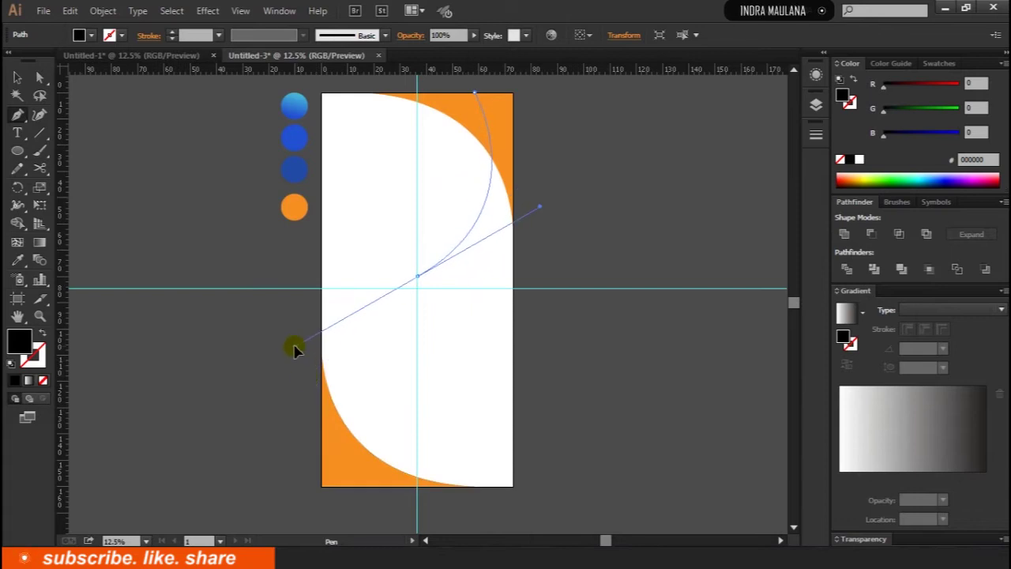
{"action": "mouse_move", "coordinate": [417, 471]}
{"action": "left_mouse_down"}
{"action": "mouse_move", "coordinate": [419, 483]}
{"action": "mouse_move", "coordinate": [470, 494]}
{"action": "left_mouse_up"}
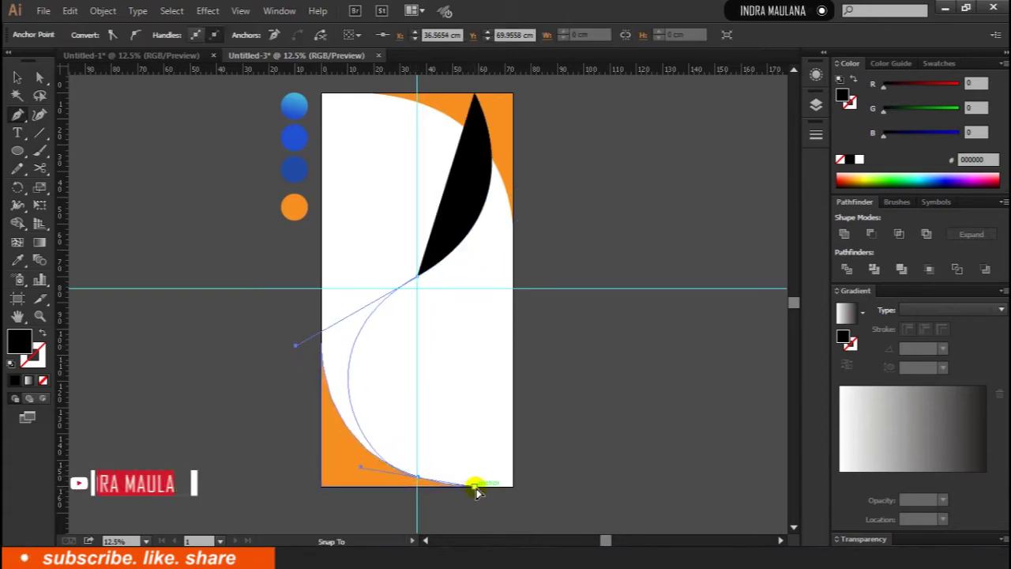
{"action": "left_click_drag", "start_coordinate": [470, 494], "coordinate": [483, 506]}
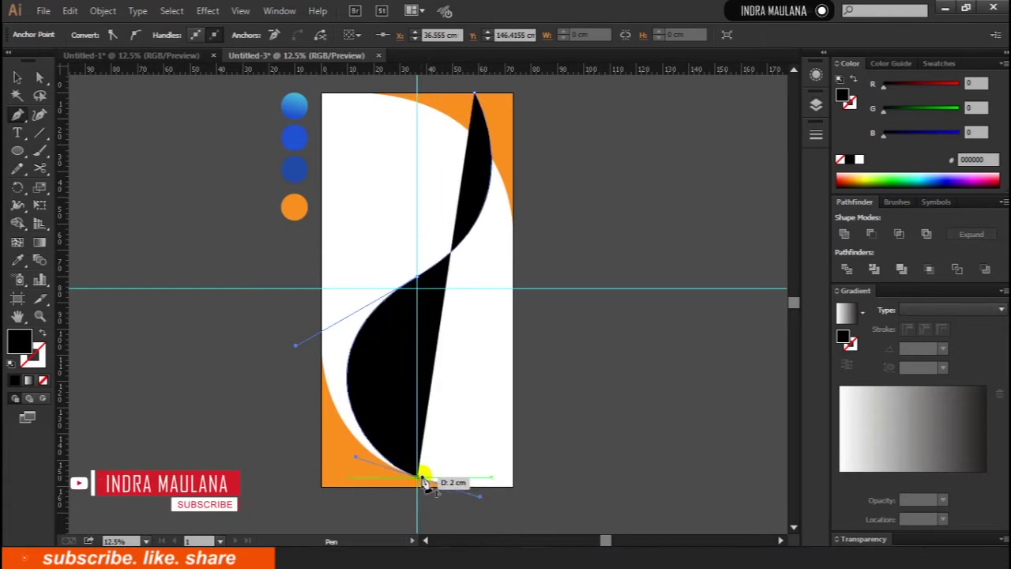
{"action": "mouse_move", "coordinate": [418, 474]}
{"action": "left_mouse_down"}
{"action": "mouse_move", "coordinate": [350, 470]}
{"action": "mouse_move", "coordinate": [324, 452]}
{"action": "left_mouse_up"}
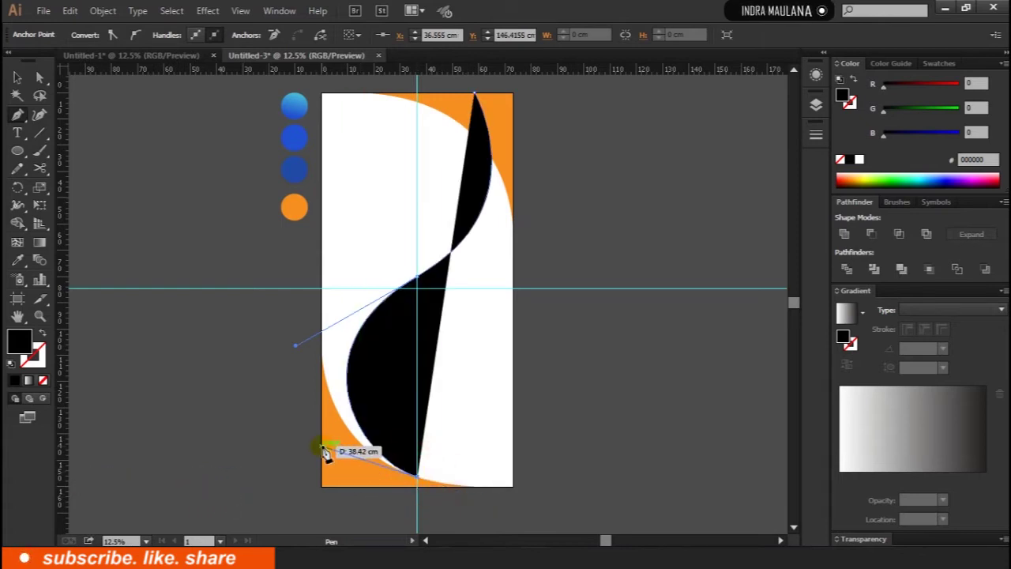
{"action": "left_click", "coordinate": [324, 95]}
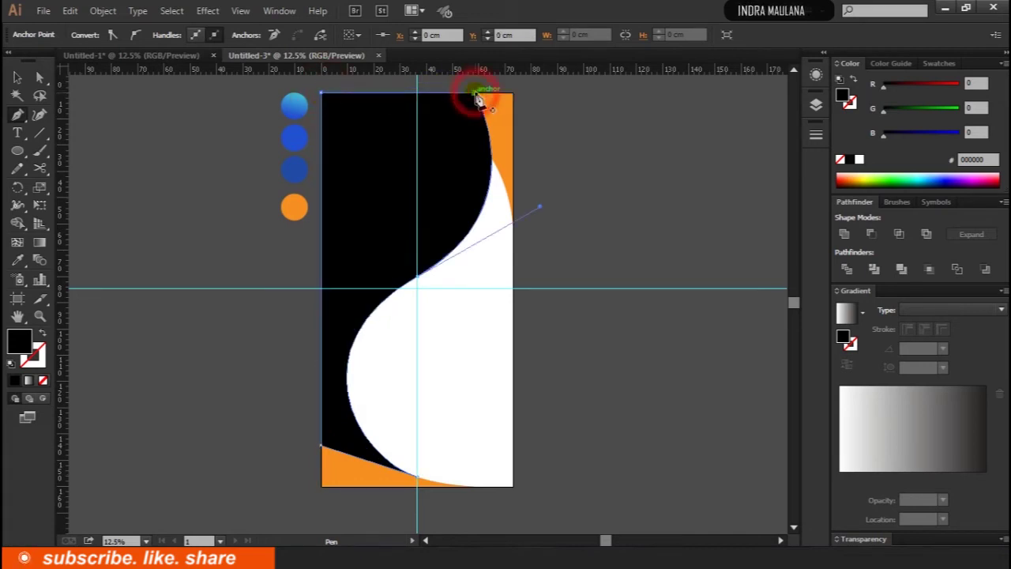
Send the black S-curve shape to the back and select its middle anchor.
{"action": "right_click", "coordinate": [395, 158]}
{"action": "mouse_move", "coordinate": [436, 369]}
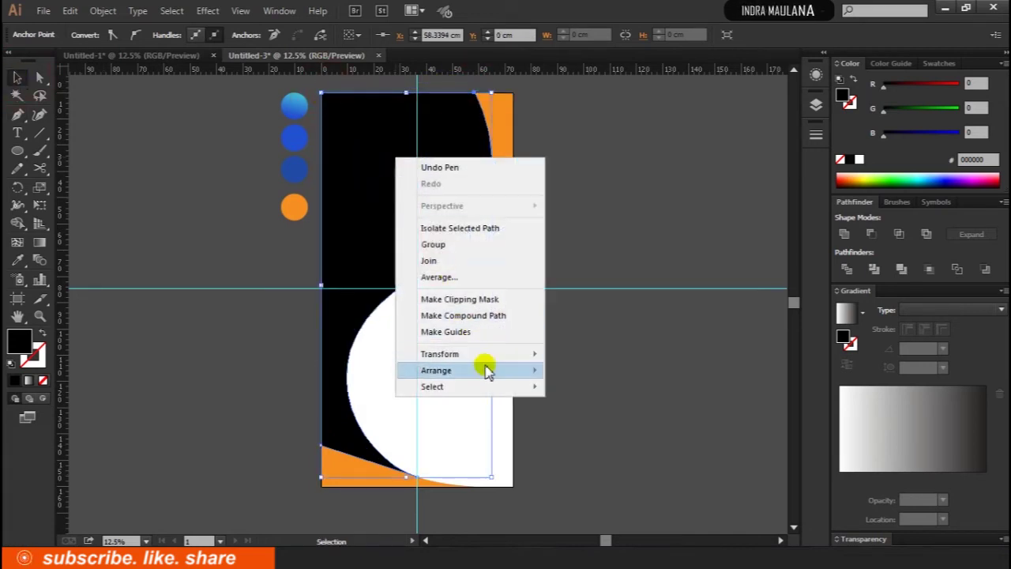
{"action": "left_click", "coordinate": [592, 420]}
{"action": "left_click", "coordinate": [614, 266]}
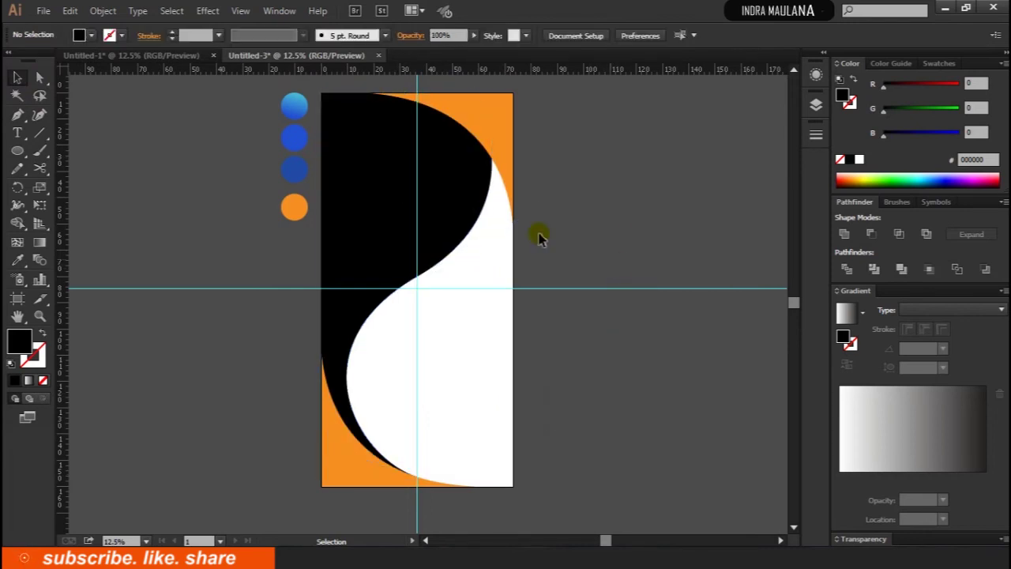
{"action": "left_click", "coordinate": [401, 185]}
{"action": "left_click", "coordinate": [39, 77]}
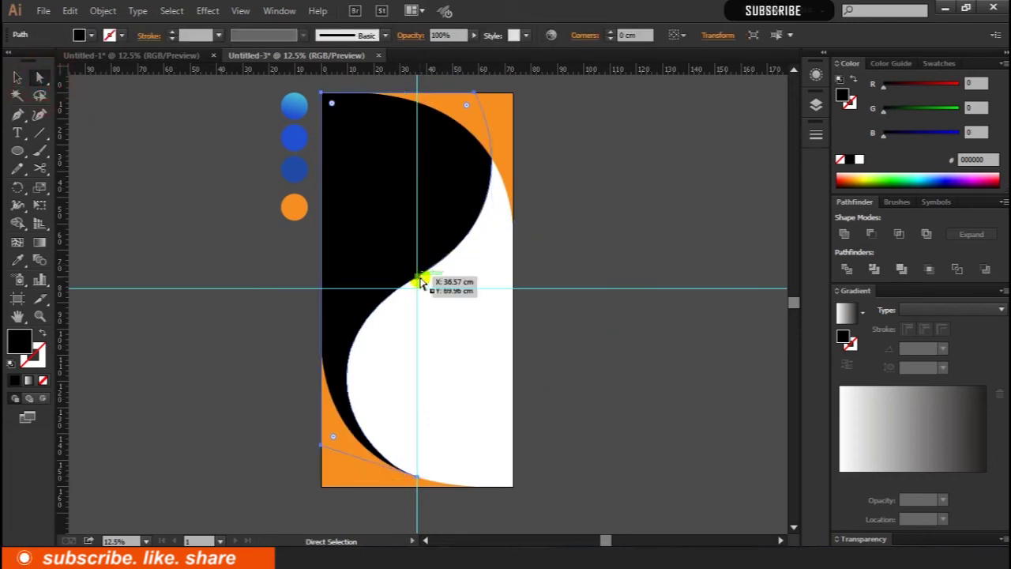
{"action": "left_click", "coordinate": [418, 277]}
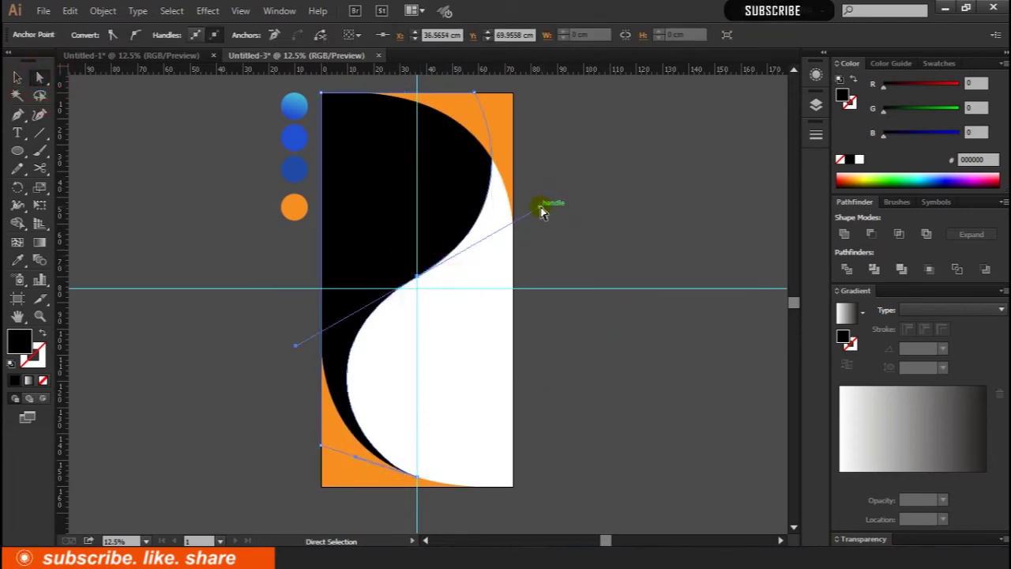
Drag the middle anchor's handles to smooth the lower and upper bends of the S-curve.
{"action": "left_click", "coordinate": [598, 204]}
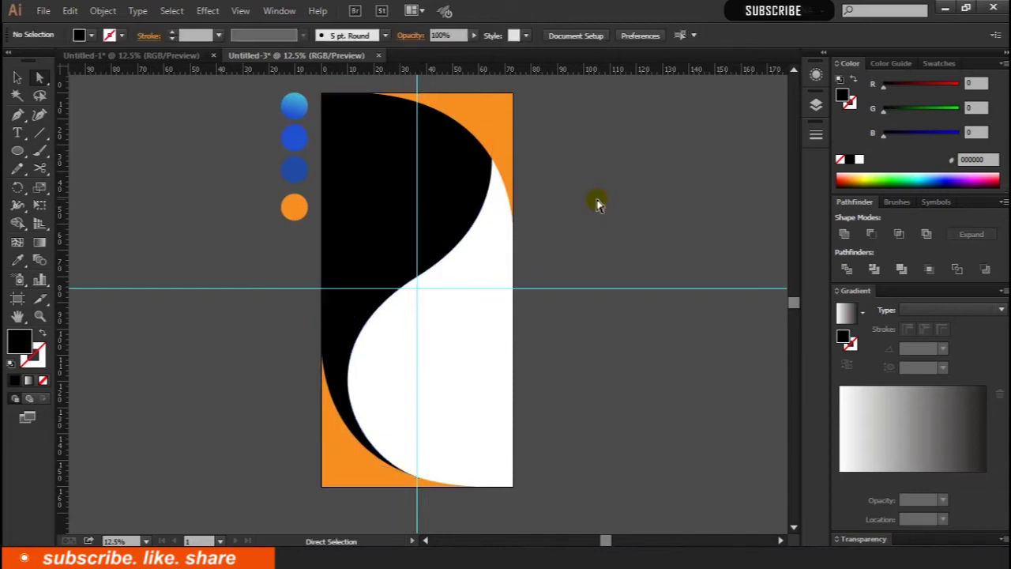
{"action": "scroll", "coordinate": [411, 307], "scroll_direction": "up", "scroll_amount": 1}
{"action": "scroll", "coordinate": [418, 277], "scroll_direction": "up", "scroll_amount": 1}
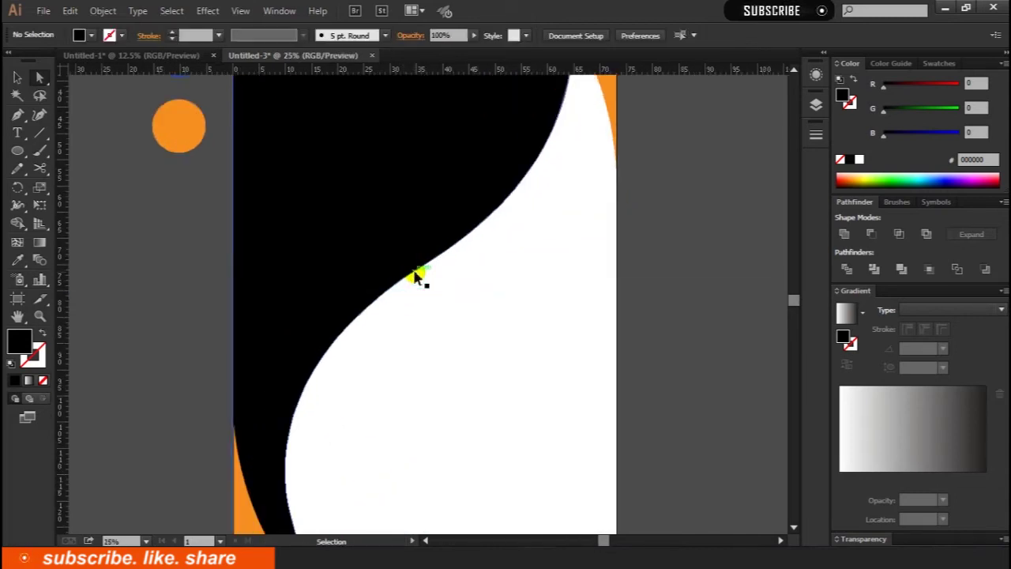
{"action": "scroll", "coordinate": [390, 271], "scroll_direction": "down", "scroll_amount": 1}
{"action": "left_click", "coordinate": [404, 266]}
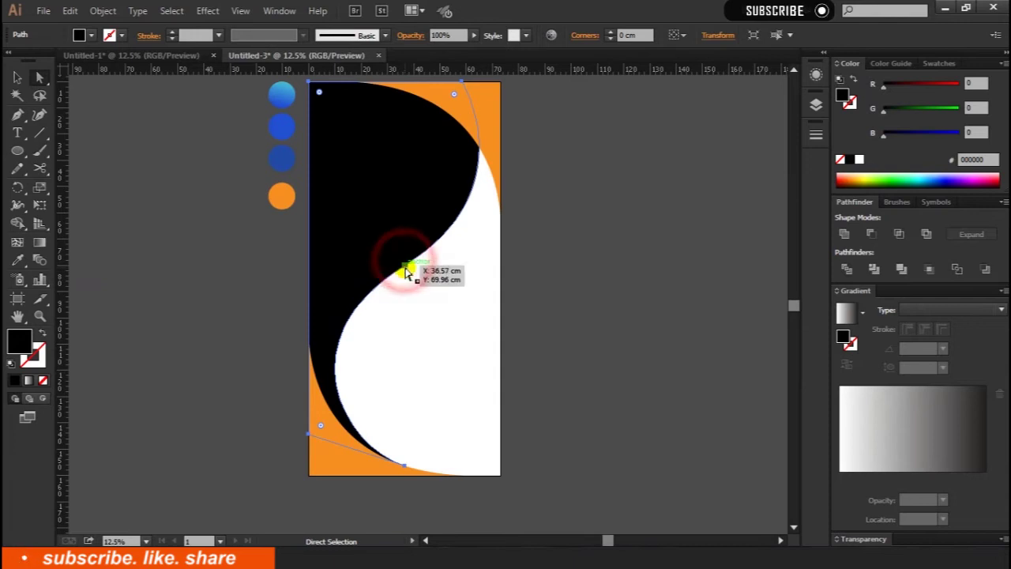
{"action": "left_click_drag", "start_coordinate": [289, 341], "coordinate": [291, 348]}
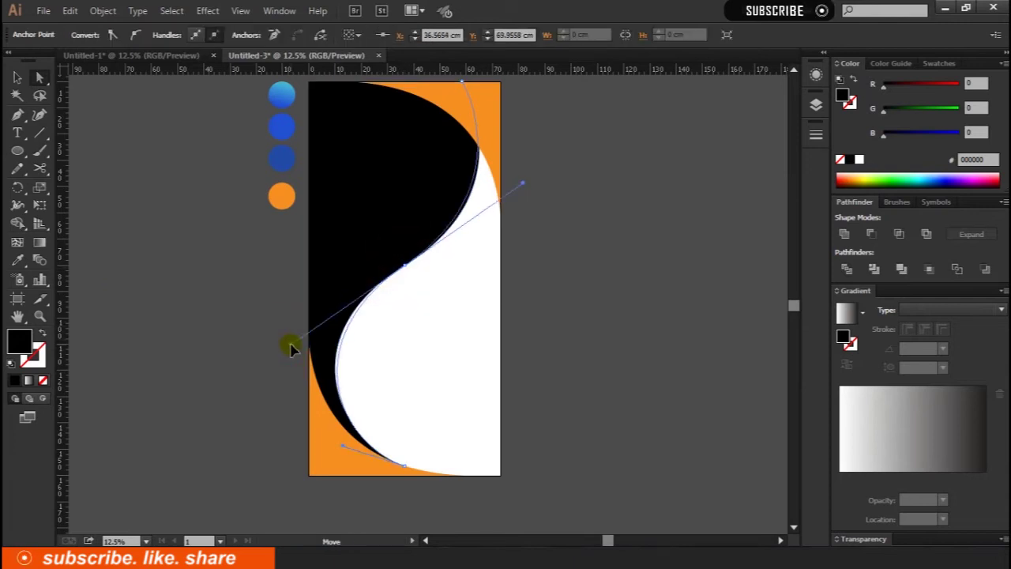
{"action": "left_click", "coordinate": [593, 254]}
{"action": "left_click", "coordinate": [404, 266]}
{"action": "left_click_drag", "start_coordinate": [526, 186], "coordinate": [546, 166]}
{"action": "left_click", "coordinate": [594, 173]}
Try bending the S-curve further down and right, then undo that adjustment.
{"action": "scroll", "coordinate": [593, 206], "scroll_direction": "up", "scroll_amount": 1}
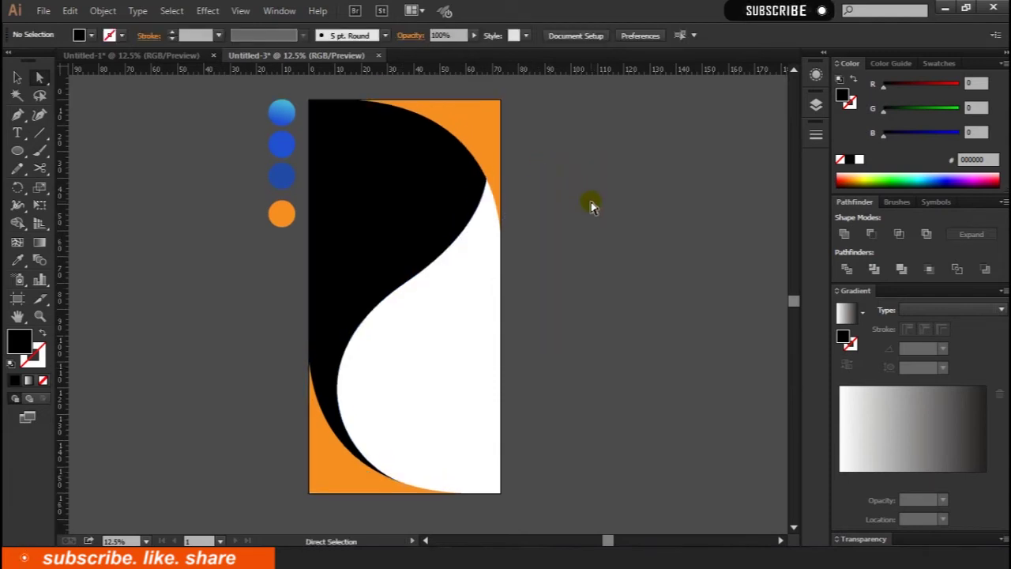
{"action": "left_click", "coordinate": [372, 287]}
{"action": "left_click", "coordinate": [597, 309]}
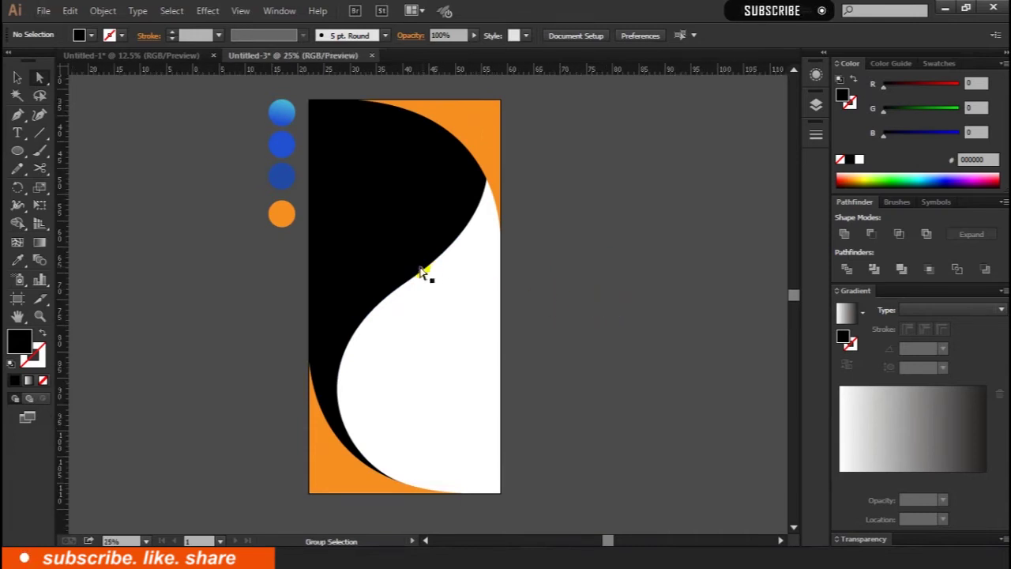
{"action": "scroll", "coordinate": [423, 268], "scroll_direction": "up", "scroll_amount": 1}
{"action": "left_click", "coordinate": [384, 297]}
{"action": "mouse_move", "coordinate": [156, 460]}
{"action": "left_mouse_down"}
{"action": "mouse_move", "coordinate": [161, 472]}
{"action": "mouse_move", "coordinate": [176, 458]}
{"action": "left_mouse_up"}
{"action": "left_click", "coordinate": [418, 388]}
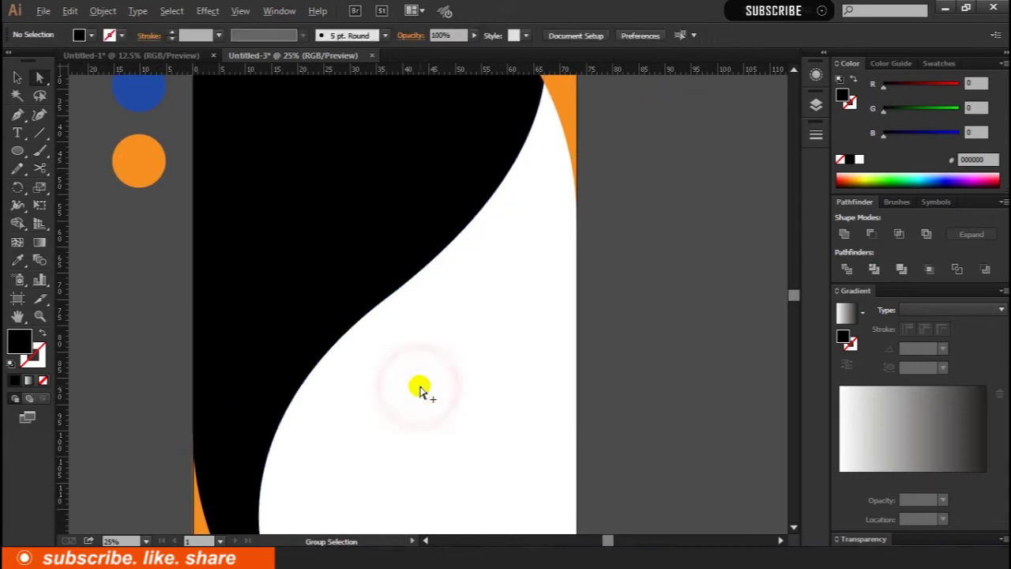
{"action": "scroll", "coordinate": [417, 388], "scroll_direction": "down", "scroll_amount": 1}
{"action": "key", "text": "ctrl+z"}
{"action": "key", "text": "ctrl+z"}
{"action": "key", "text": "ctrl+z"}
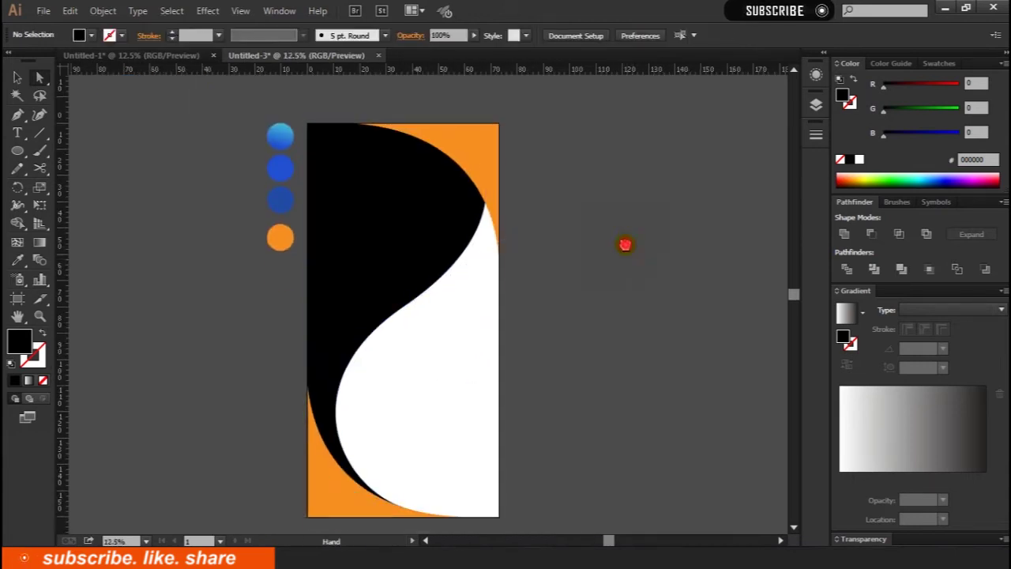
Draw a black rectangle covering the whole artboard on top of the S-curve shape.
{"action": "left_click_drag", "start_coordinate": [631, 254], "coordinate": [616, 230]}
{"action": "left_click_drag", "start_coordinate": [629, 285], "coordinate": [632, 278]}
{"action": "left_click", "coordinate": [15, 79]}
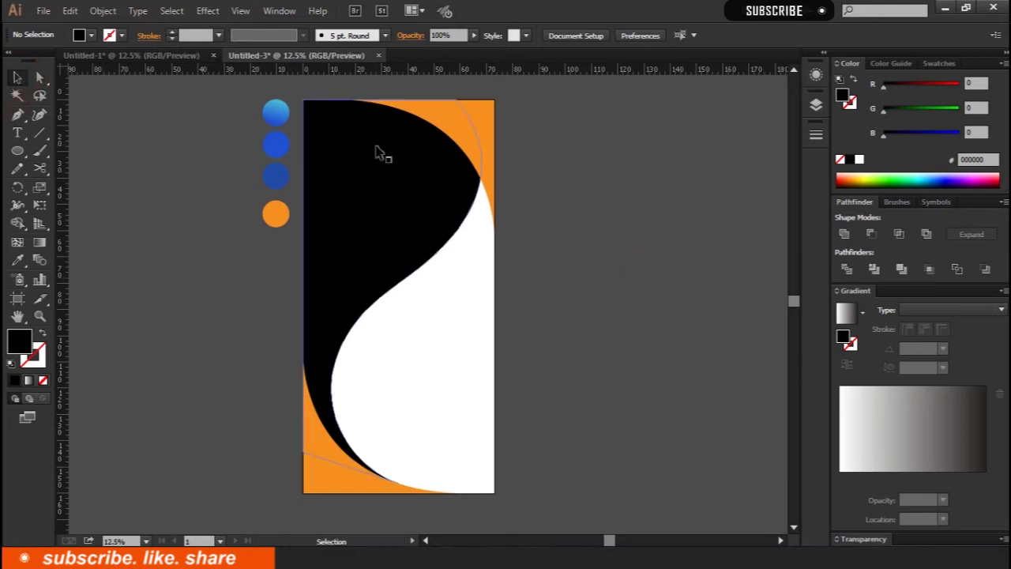
{"action": "left_click", "coordinate": [379, 154]}
{"action": "left_click", "coordinate": [578, 263]}
{"action": "left_click_drag", "start_coordinate": [578, 263], "coordinate": [589, 272]}
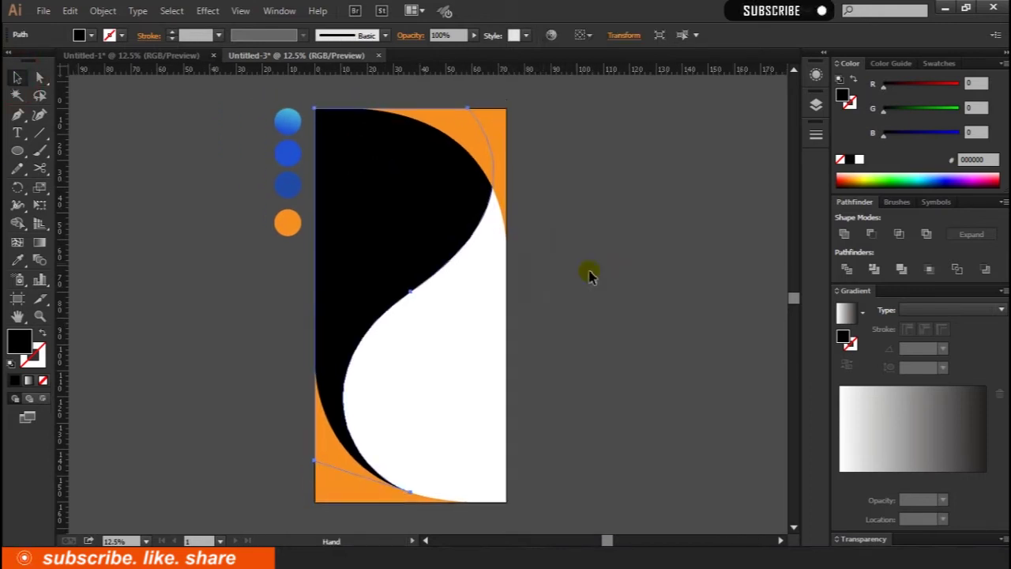
{"action": "left_click", "coordinate": [420, 212]}
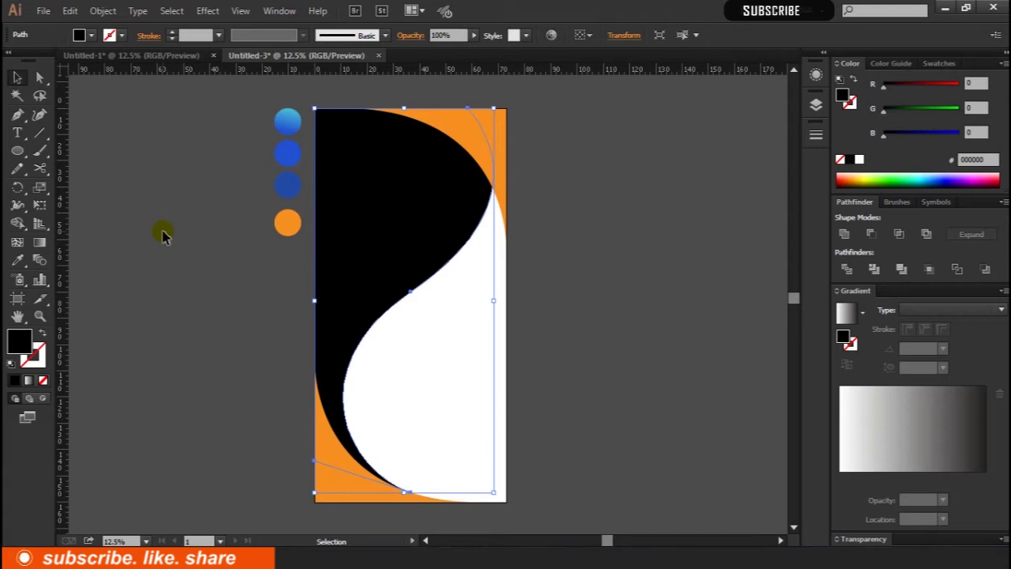
{"action": "left_click_drag", "start_coordinate": [19, 154], "coordinate": [55, 150]}
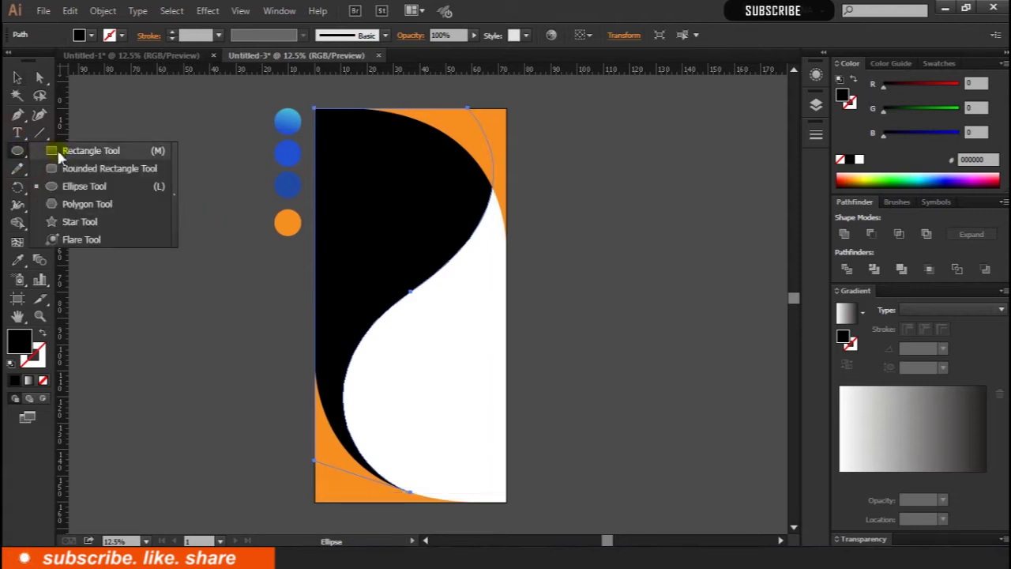
{"action": "left_click_drag", "start_coordinate": [314, 108], "coordinate": [506, 501]}
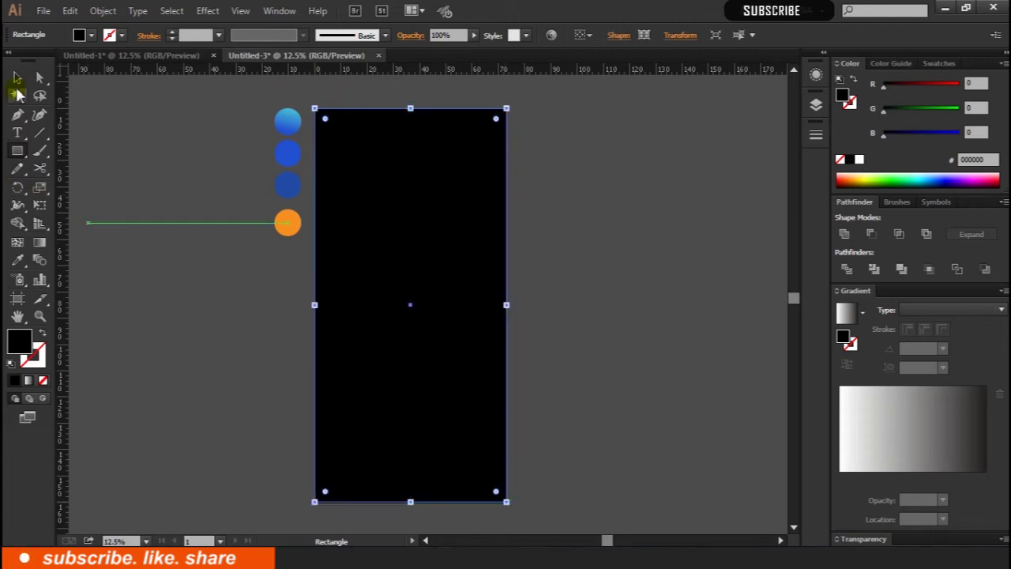
{"action": "left_click", "coordinate": [17, 79]}
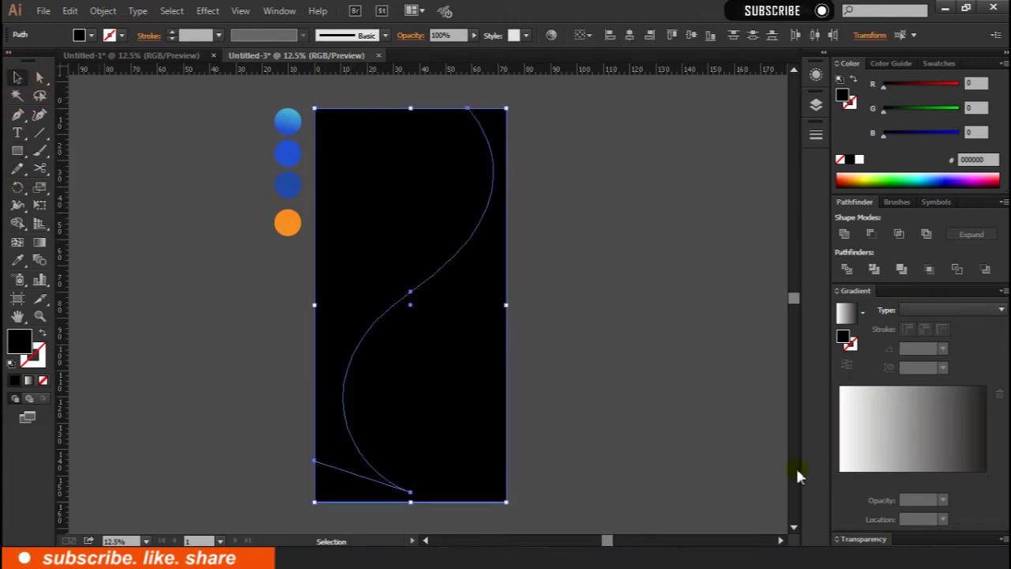
Divide the rectangle along the S-curve with Pathfinder and ungroup the pieces.
{"action": "left_click", "coordinate": [847, 269]}
{"action": "right_click", "coordinate": [380, 322]}
{"action": "left_click", "coordinate": [426, 408]}
{"action": "right_click", "coordinate": [419, 336]}
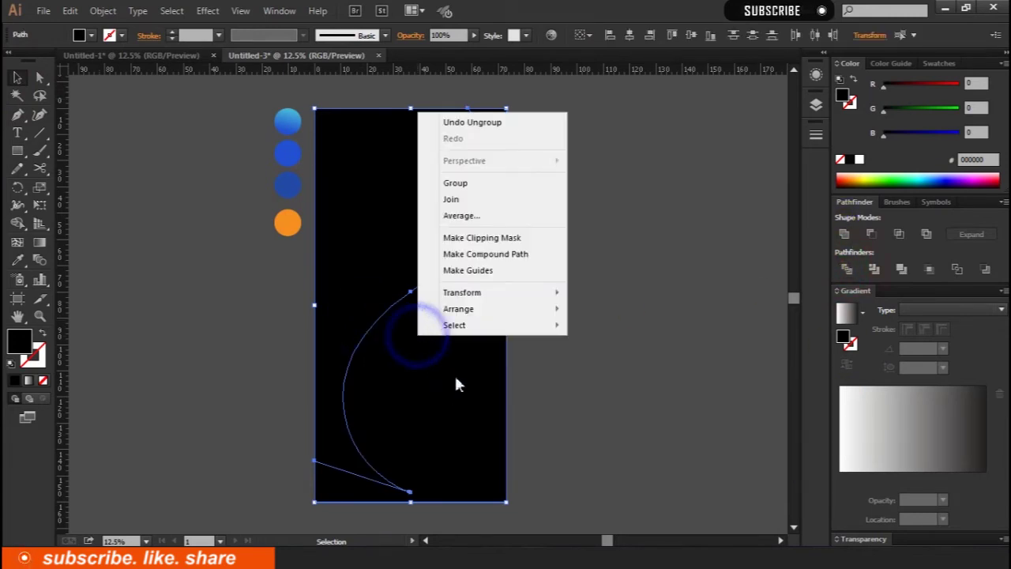
{"action": "left_click", "coordinate": [661, 255]}
{"action": "left_click_drag", "start_coordinate": [440, 180], "coordinate": [241, 206]}
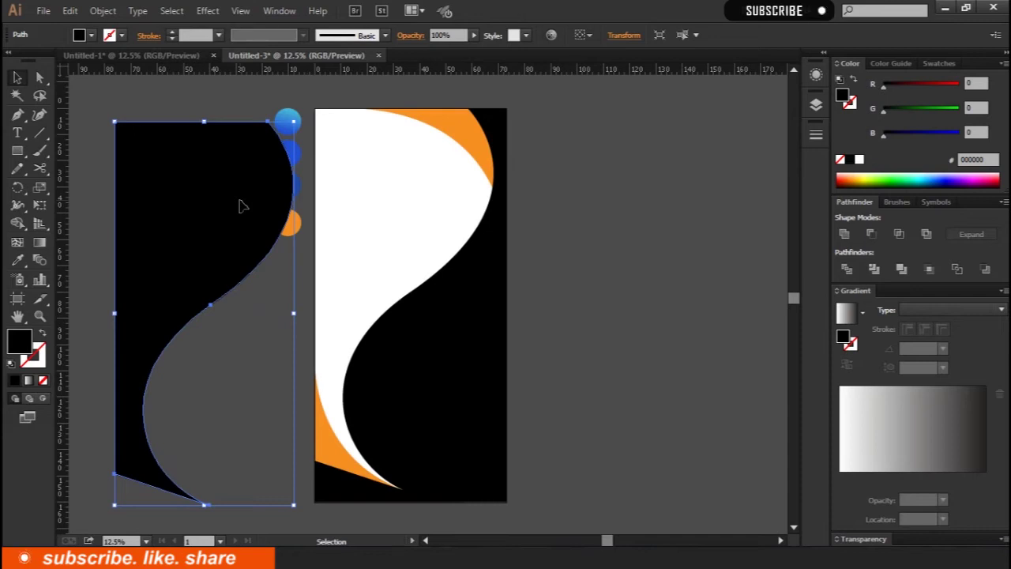
{"action": "left_click", "coordinate": [416, 170]}
{"action": "key", "text": "ctrl+z"}
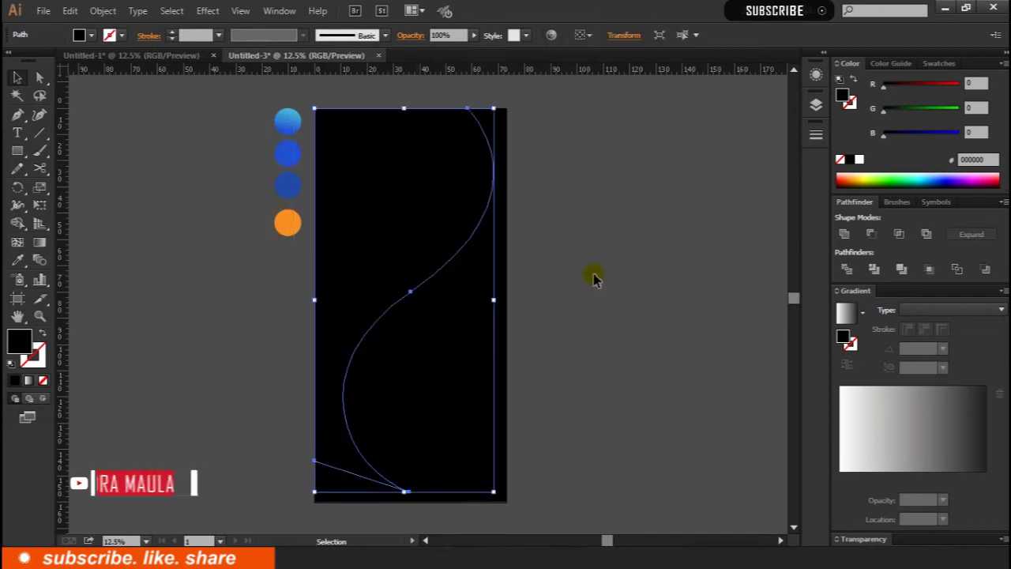
{"action": "left_click", "coordinate": [593, 275]}
Fill the right-hand piece white and send it to the back.
{"action": "left_click", "coordinate": [437, 350]}
{"action": "scroll", "coordinate": [442, 332], "scroll_direction": "down", "scroll_amount": 2}
{"action": "key", "text": "ctrl+plus"}
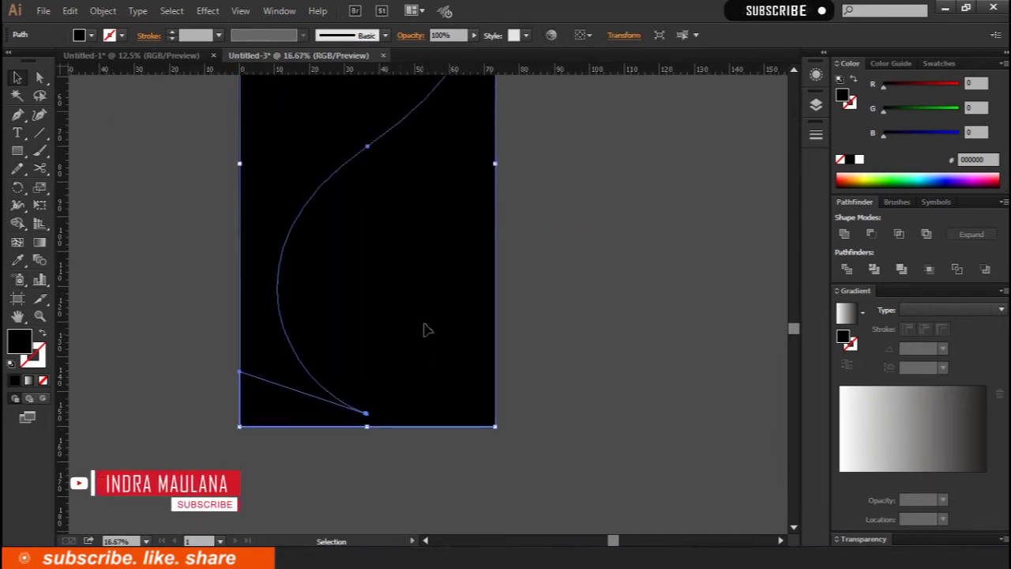
{"action": "left_click", "coordinate": [859, 161]}
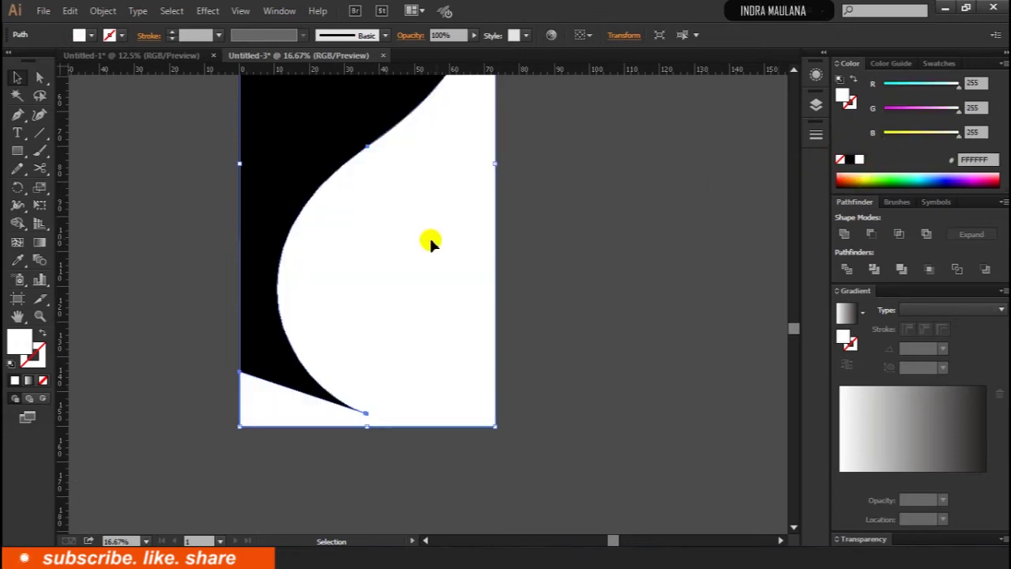
{"action": "scroll", "coordinate": [429, 236], "scroll_direction": "up", "scroll_amount": 1}
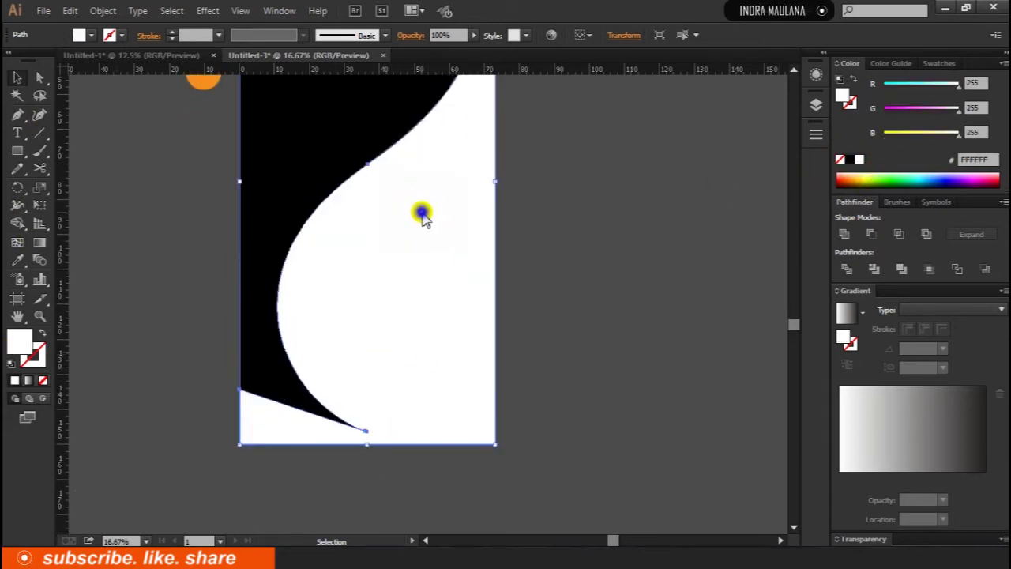
{"action": "right_click", "coordinate": [422, 215]}
{"action": "left_click", "coordinate": [596, 474]}
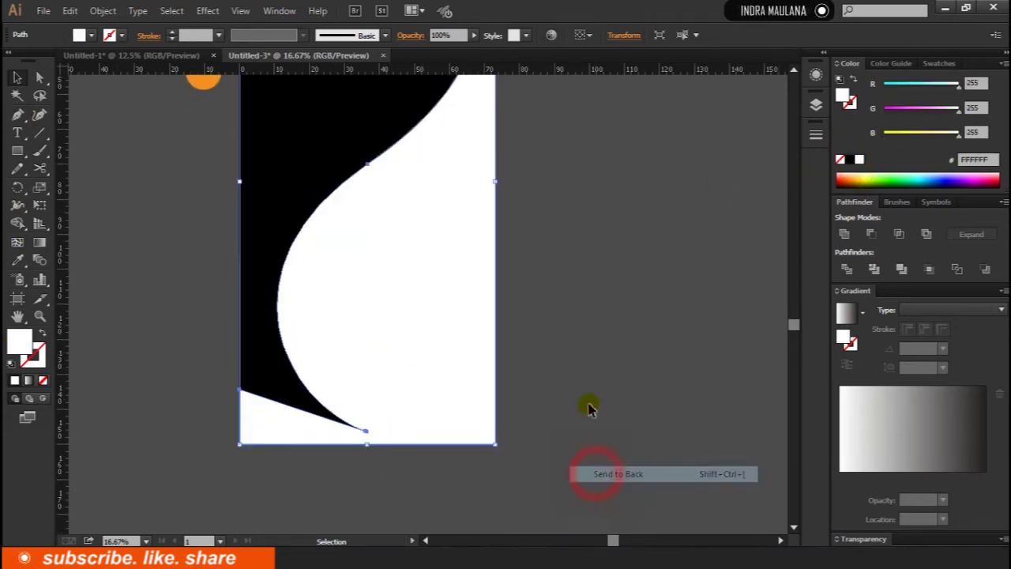
{"action": "scroll", "coordinate": [603, 311], "scroll_direction": "up", "scroll_amount": 2}
{"action": "scroll", "coordinate": [403, 268], "scroll_direction": "down", "scroll_amount": 2}
{"action": "right_click", "coordinate": [420, 230]}
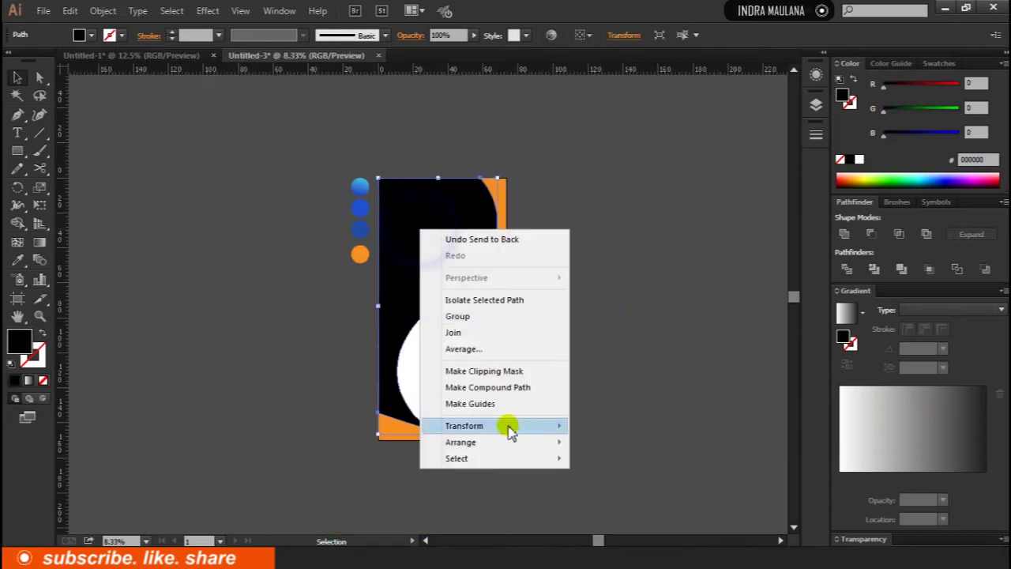
{"action": "mouse_move", "coordinate": [461, 442]}
{"action": "left_click", "coordinate": [628, 488]}
{"action": "left_click", "coordinate": [594, 348]}
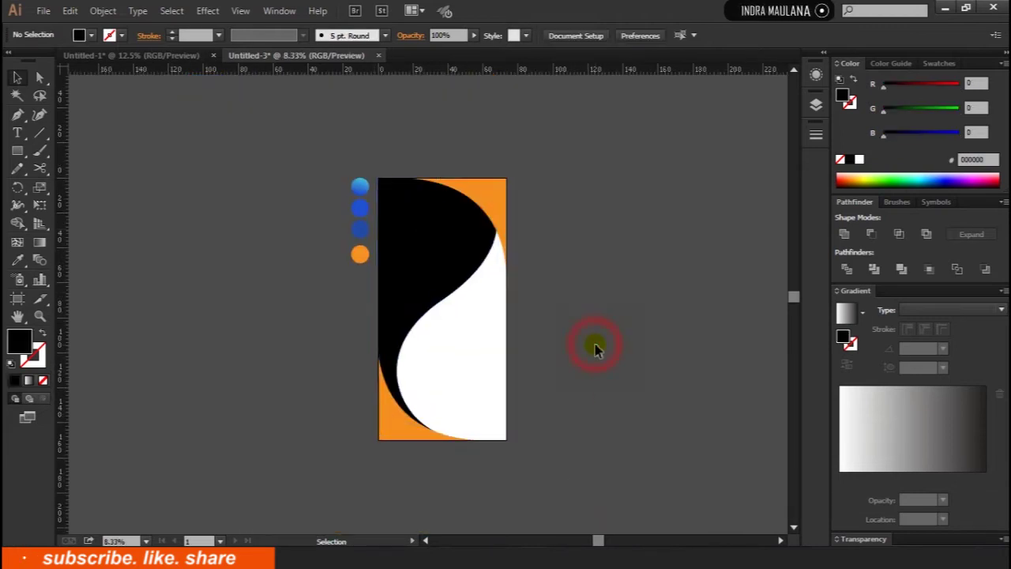
Undo an accidental white copy, fit the artboard in view, and select the black left piece.
{"action": "left_click_drag", "start_coordinate": [469, 309], "coordinate": [619, 309]}
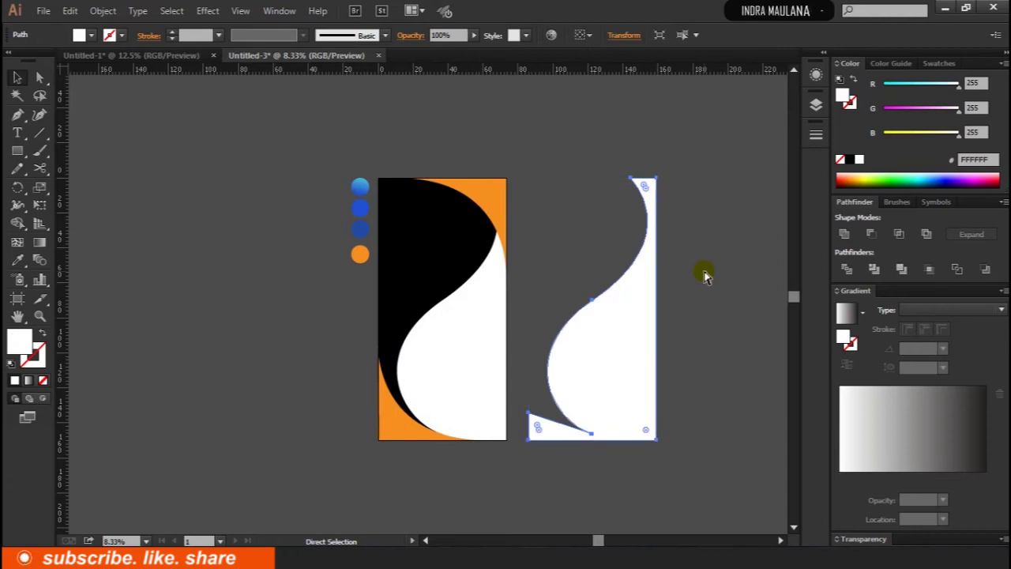
{"action": "key", "text": "ctrl+z"}
{"action": "key", "text": "v"}
{"action": "left_click", "coordinate": [613, 284]}
{"action": "key", "text": "ctrl+equal"}
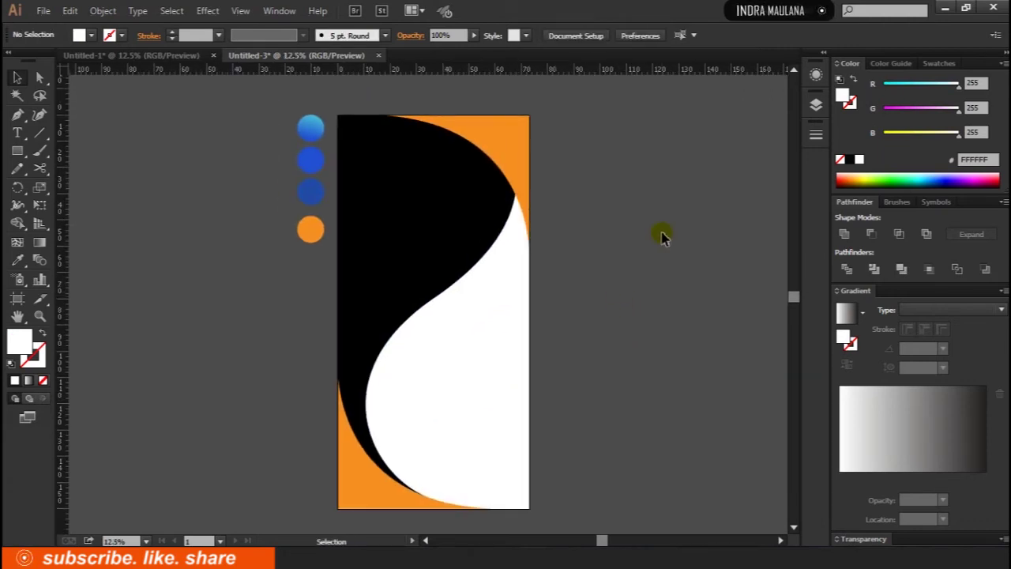
{"action": "scroll", "coordinate": [662, 237], "scroll_direction": "down", "scroll_amount": 1}
{"action": "left_click", "coordinate": [420, 230]}
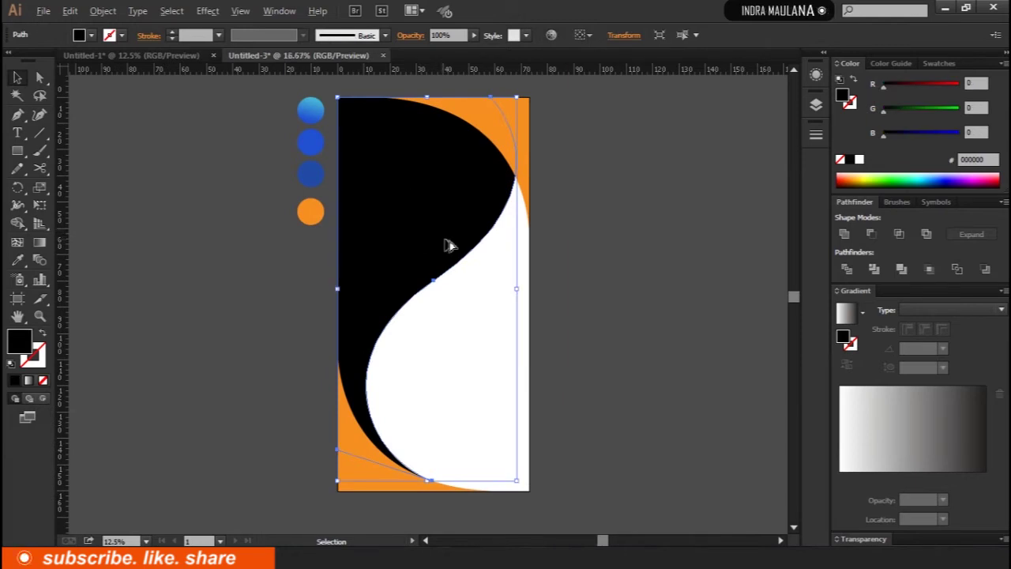
Duplicate the black piece as a dark red copy behind it, offset to edge the curve.
{"action": "scroll", "coordinate": [447, 245], "scroll_direction": "up", "scroll_amount": 1}
{"action": "scroll", "coordinate": [449, 252], "scroll_direction": "up", "scroll_amount": 1}
{"action": "left_click_drag", "start_coordinate": [451, 261], "coordinate": [474, 261]}
{"action": "scroll", "coordinate": [496, 293], "scroll_direction": "down", "scroll_amount": 1}
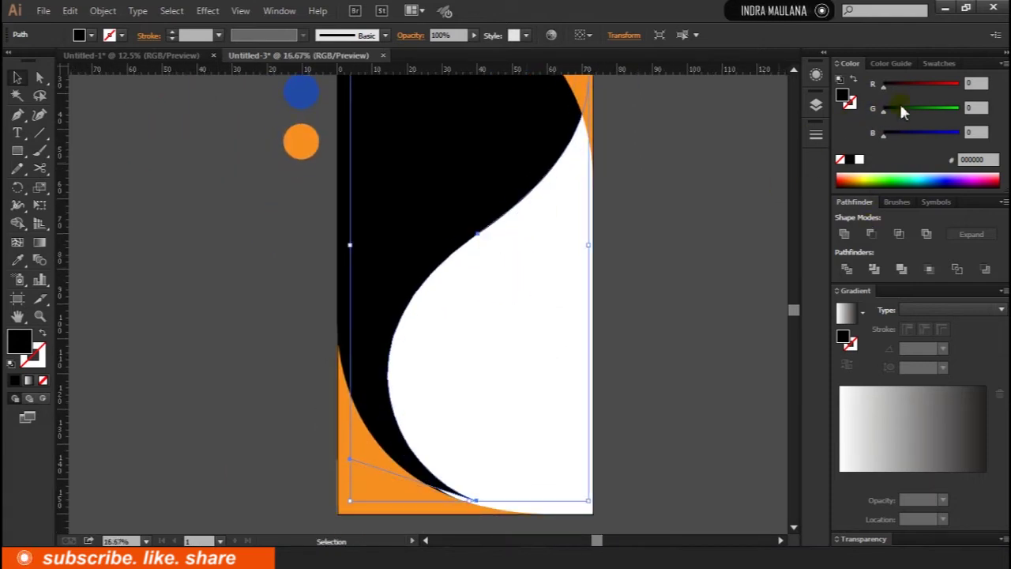
{"action": "left_click", "coordinate": [922, 84]}
{"action": "right_click", "coordinate": [512, 158]}
{"action": "mouse_move", "coordinate": [553, 364]}
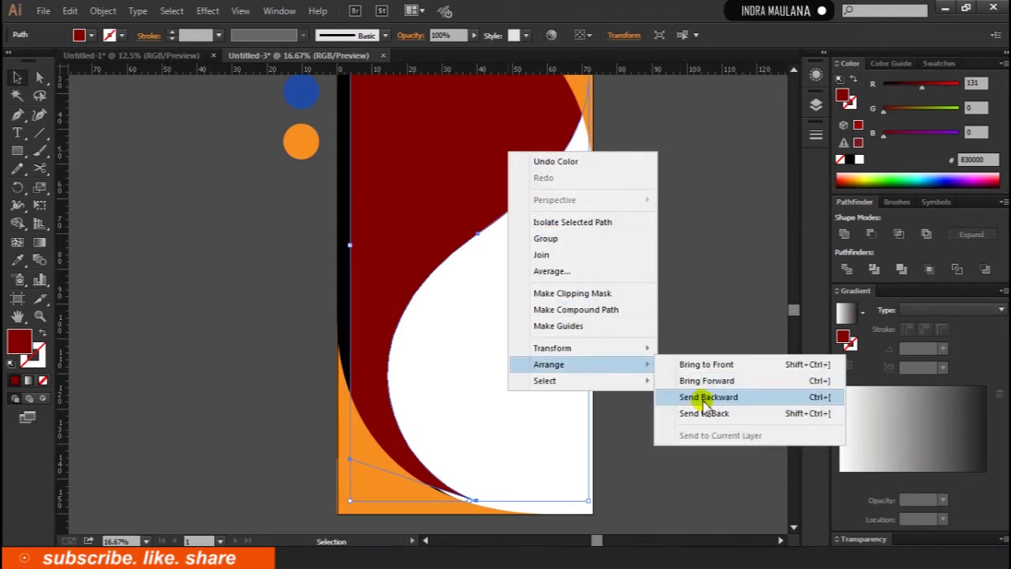
{"action": "left_click", "coordinate": [705, 397]}
{"action": "left_click", "coordinate": [671, 318]}
{"action": "scroll", "coordinate": [668, 322], "scroll_direction": "down", "scroll_amount": 2}
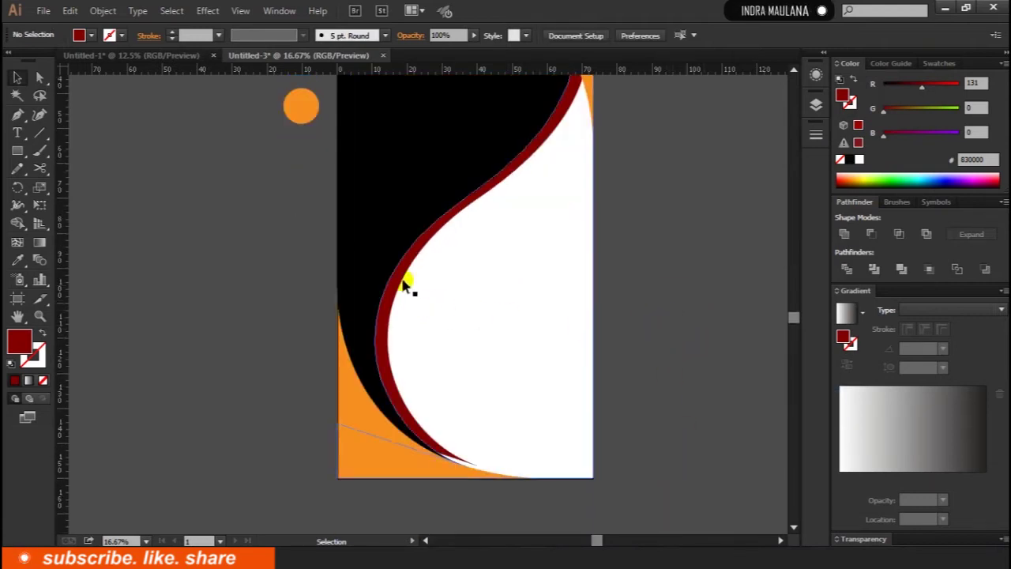
{"action": "left_click_drag", "start_coordinate": [411, 278], "coordinate": [406, 285]}
Recolour the black curved piece with the blue 2250D1 sampled by the Eyedropper.
{"action": "scroll", "coordinate": [677, 235], "scroll_direction": "up", "scroll_amount": 3}
{"action": "left_click", "coordinate": [564, 241]}
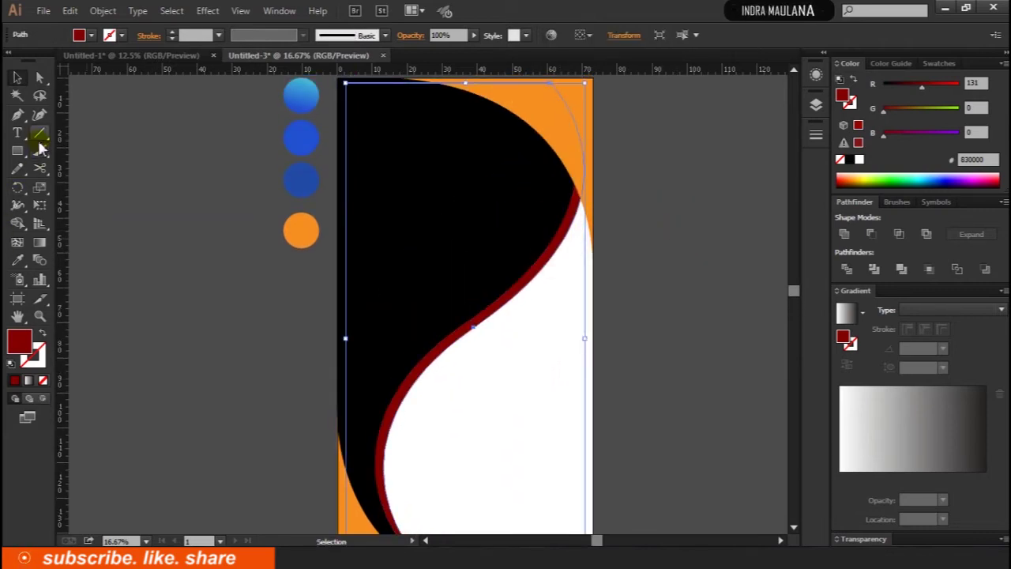
{"action": "left_click", "coordinate": [18, 263]}
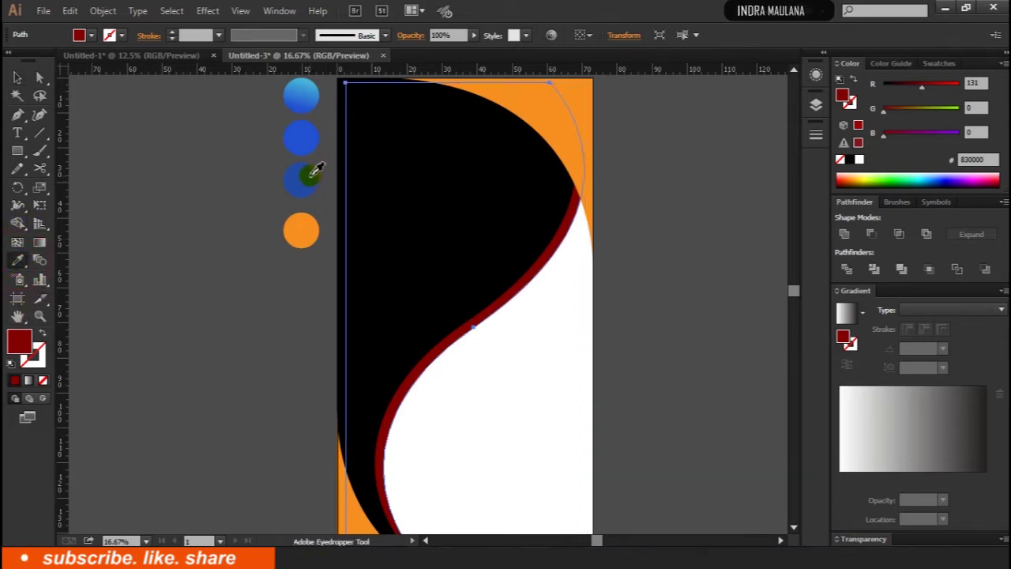
{"action": "left_click", "coordinate": [306, 140]}
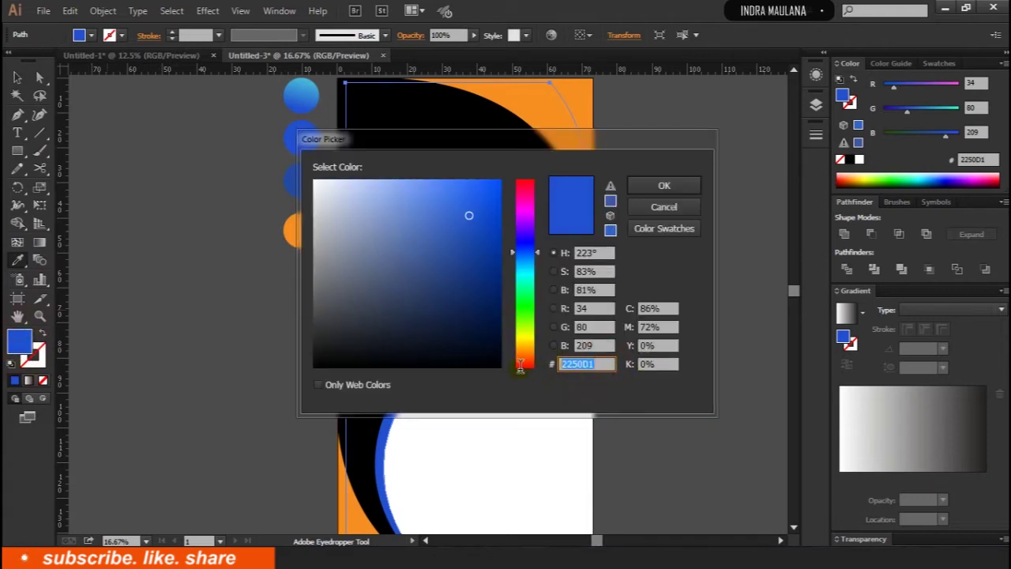
{"action": "left_click", "coordinate": [663, 186]}
Give the orange corner shape an F78F21 fill via the Color Picker.
{"action": "left_click", "coordinate": [373, 402], "text": "ctrl"}
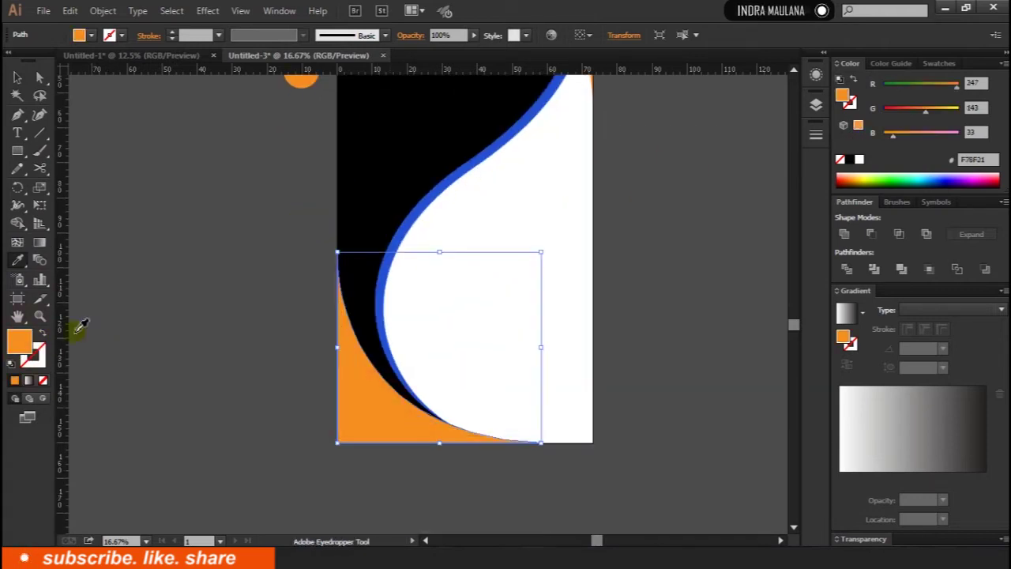
{"action": "double_click", "coordinate": [19, 343]}
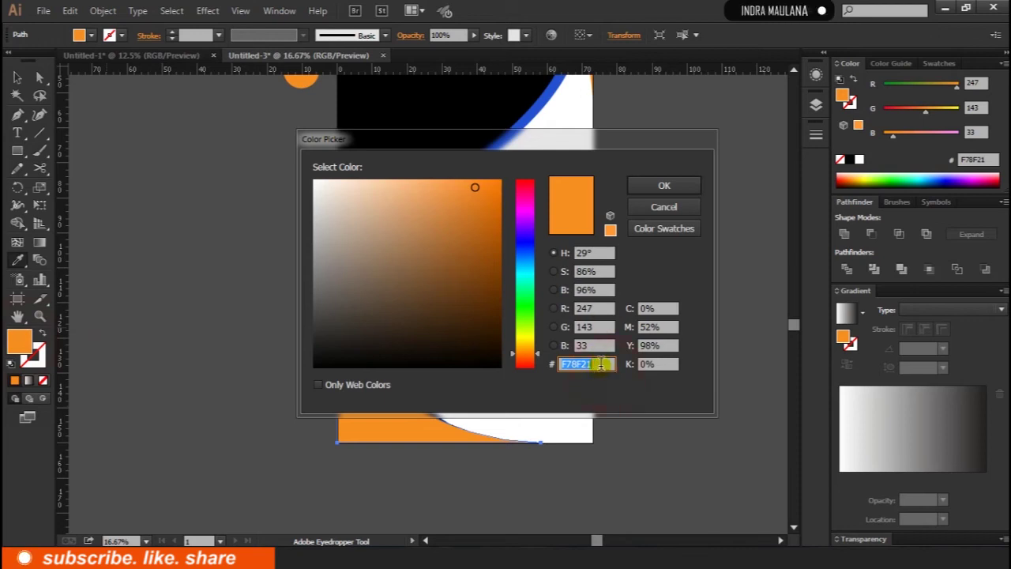
{"action": "left_click", "coordinate": [663, 183]}
{"action": "left_click_drag", "start_coordinate": [666, 158], "coordinate": [637, 323]}
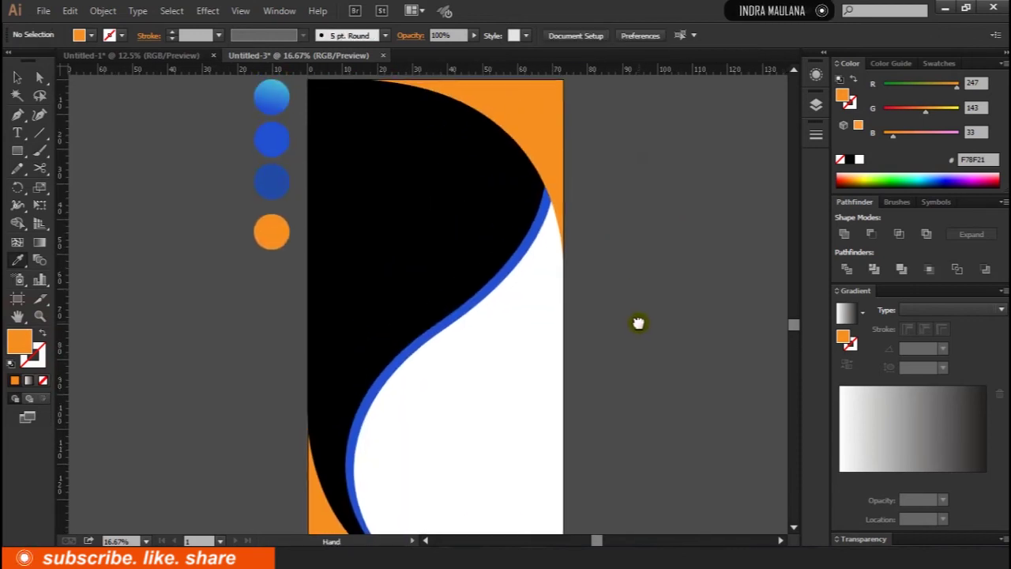
{"action": "scroll", "coordinate": [356, 232], "scroll_direction": "down", "scroll_amount": 2}
{"action": "left_click", "coordinate": [16, 76]}
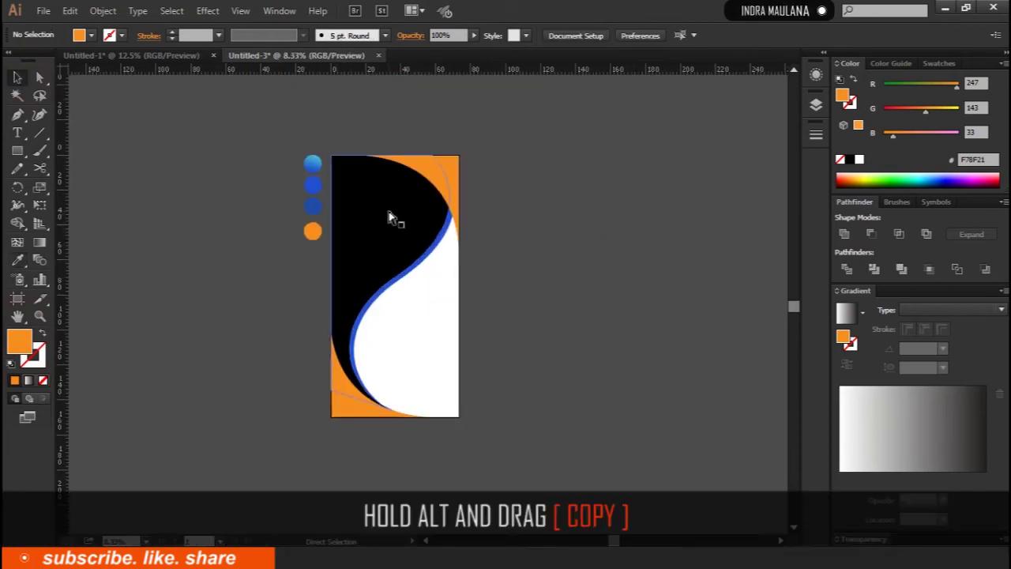
Alt-drag a copy of the black wave shape to beside the banner.
{"action": "scroll", "coordinate": [389, 218], "scroll_direction": "up", "scroll_amount": 1}
{"action": "left_click_drag", "start_coordinate": [388, 210], "coordinate": [348, 239]}
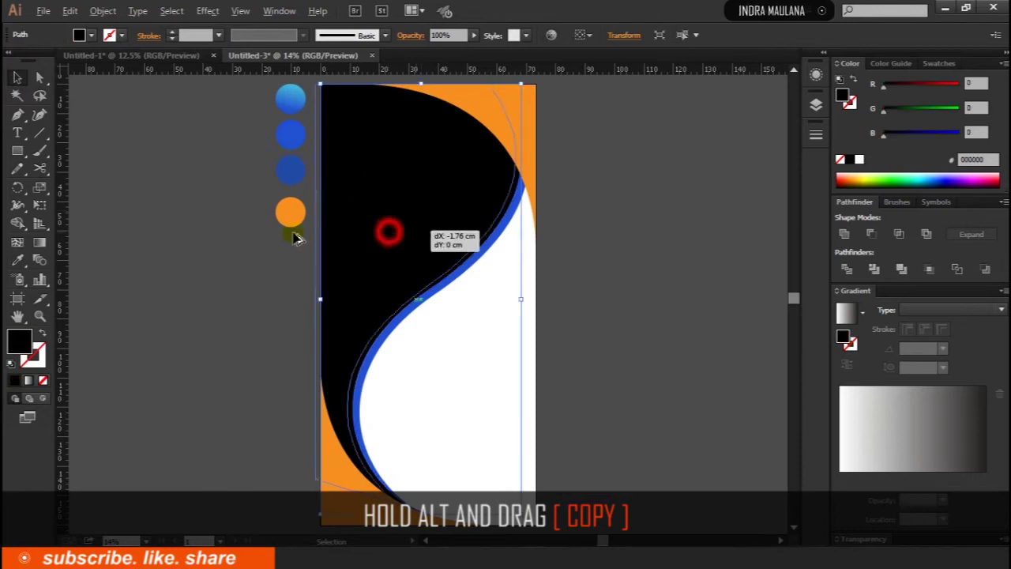
{"action": "left_click_drag", "start_coordinate": [348, 238], "coordinate": [163, 235]}
{"action": "scroll", "coordinate": [379, 210], "scroll_direction": "left", "scroll_amount": 5}
{"action": "left_click_drag", "start_coordinate": [400, 213], "coordinate": [378, 204]}
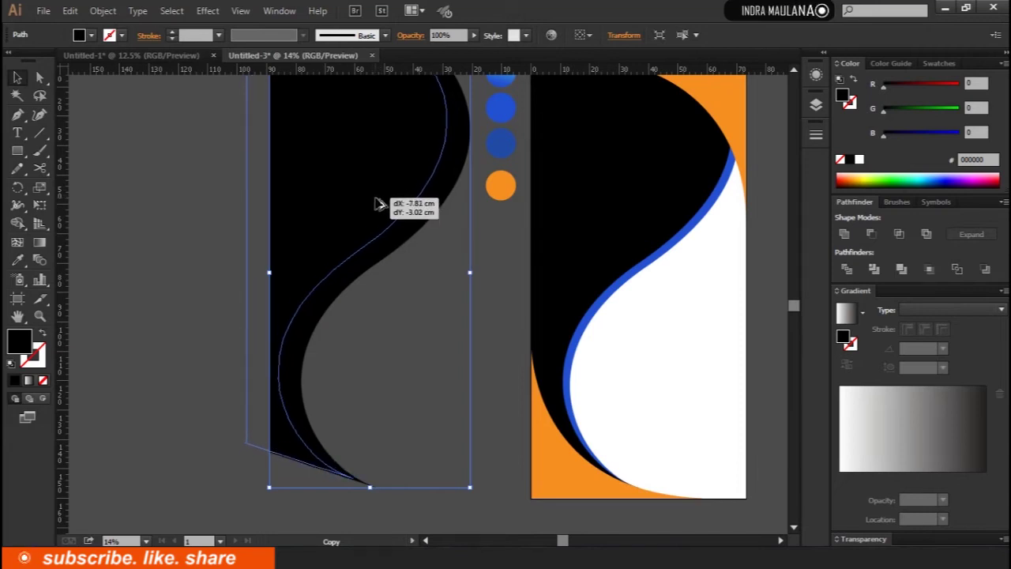
{"action": "left_click_drag", "start_coordinate": [378, 203], "coordinate": [384, 203]}
{"action": "left_click_drag", "start_coordinate": [388, 301], "coordinate": [457, 392]}
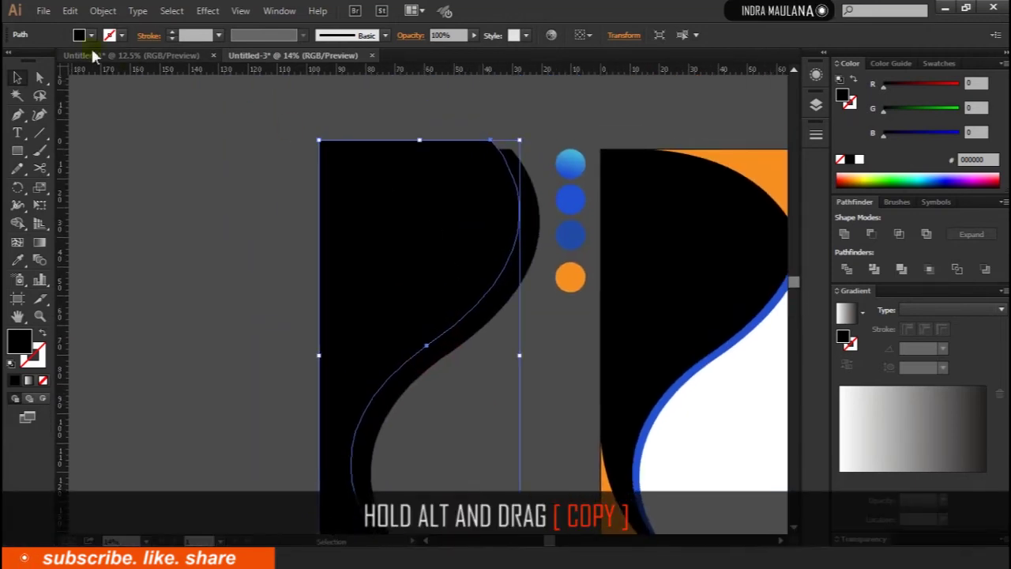
Reshape the copy's top-right corner and bottom anchor with Direct Selection.
{"action": "left_click", "coordinate": [40, 77]}
{"action": "left_click", "coordinate": [427, 346]}
{"action": "mouse_move", "coordinate": [490, 145]}
{"action": "left_mouse_down"}
{"action": "mouse_move", "coordinate": [473, 134]}
{"action": "mouse_move", "coordinate": [480, 129]}
{"action": "left_mouse_up"}
{"action": "left_click_drag", "start_coordinate": [519, 338], "coordinate": [511, 245]}
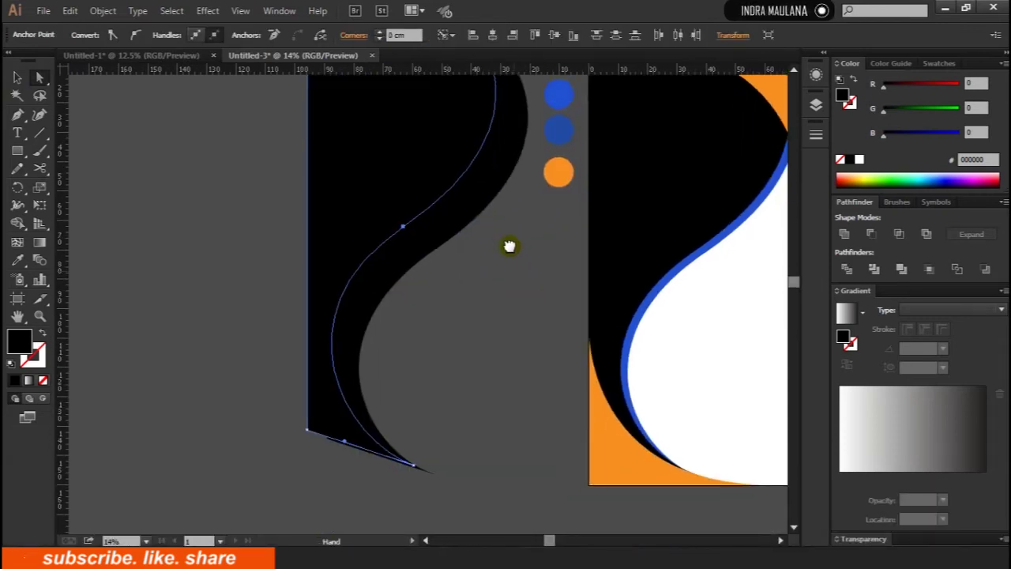
{"action": "scroll", "coordinate": [435, 440], "scroll_direction": "up", "scroll_amount": 2}
{"action": "left_click", "coordinate": [397, 474]}
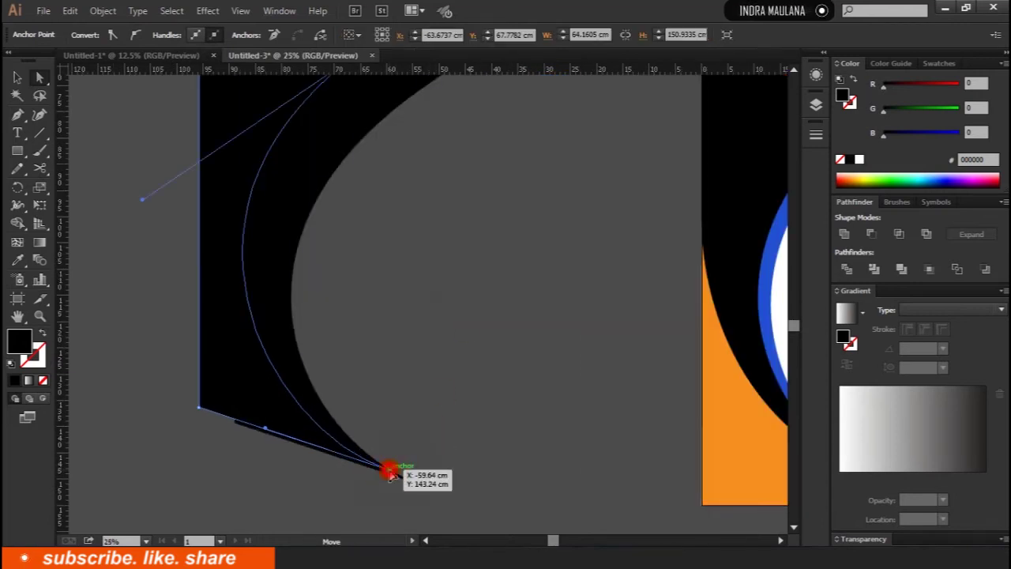
{"action": "scroll", "coordinate": [460, 427], "scroll_direction": "down", "scroll_amount": 1}
{"action": "scroll", "coordinate": [343, 352], "scroll_direction": "down", "scroll_amount": 1}
Subtract the overlapping black shapes with Pathfinder Minus Front, leaving an S-shaped sliver.
{"action": "left_click", "coordinate": [17, 77]}
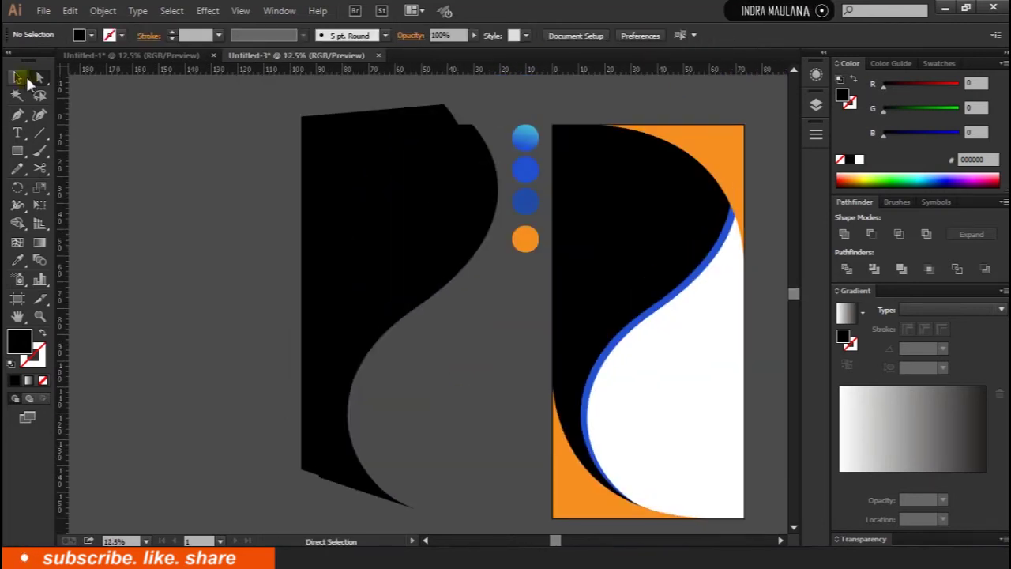
{"action": "left_click_drag", "start_coordinate": [463, 384], "coordinate": [281, 273]}
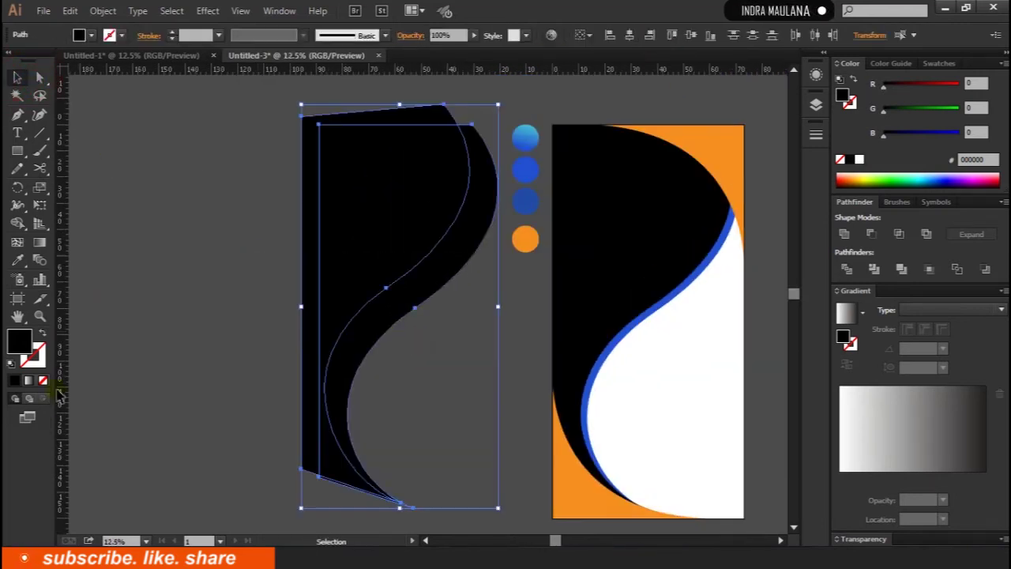
{"action": "left_click", "coordinate": [870, 234]}
{"action": "left_click", "coordinate": [407, 409]}
Delete the stray anchor points at the S-curve's lower tail, then move it toward the banner.
{"action": "left_click", "coordinate": [39, 315]}
{"action": "left_click_drag", "start_coordinate": [255, 435], "coordinate": [474, 522]}
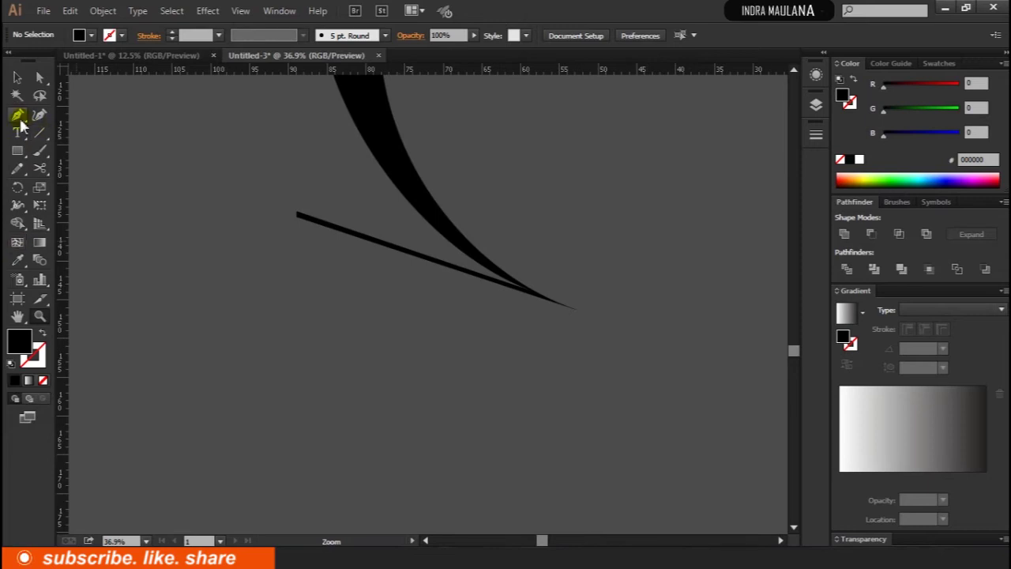
{"action": "left_click_drag", "start_coordinate": [22, 125], "coordinate": [79, 150]}
{"action": "left_click", "coordinate": [296, 217]}
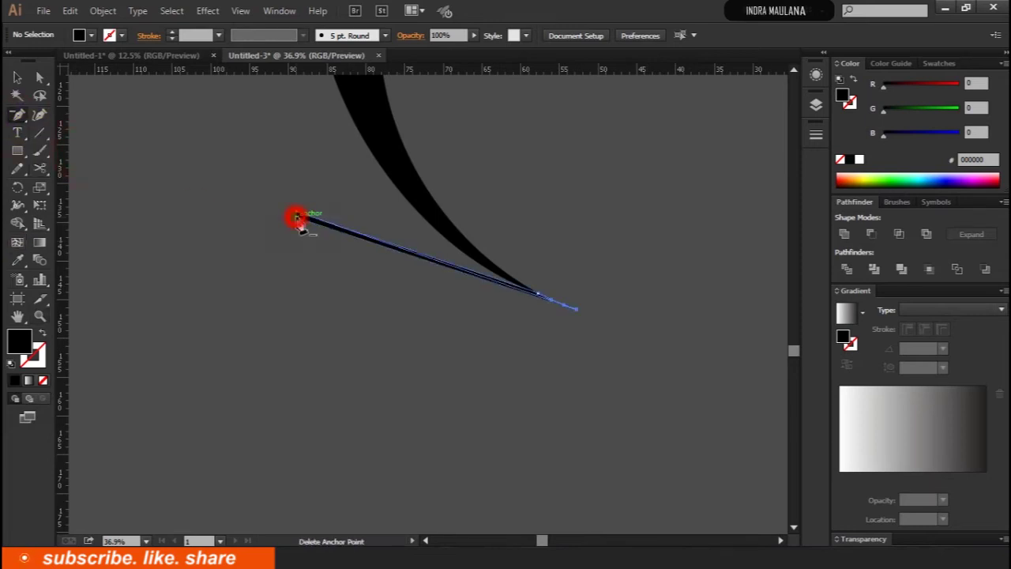
{"action": "left_click", "coordinate": [579, 314]}
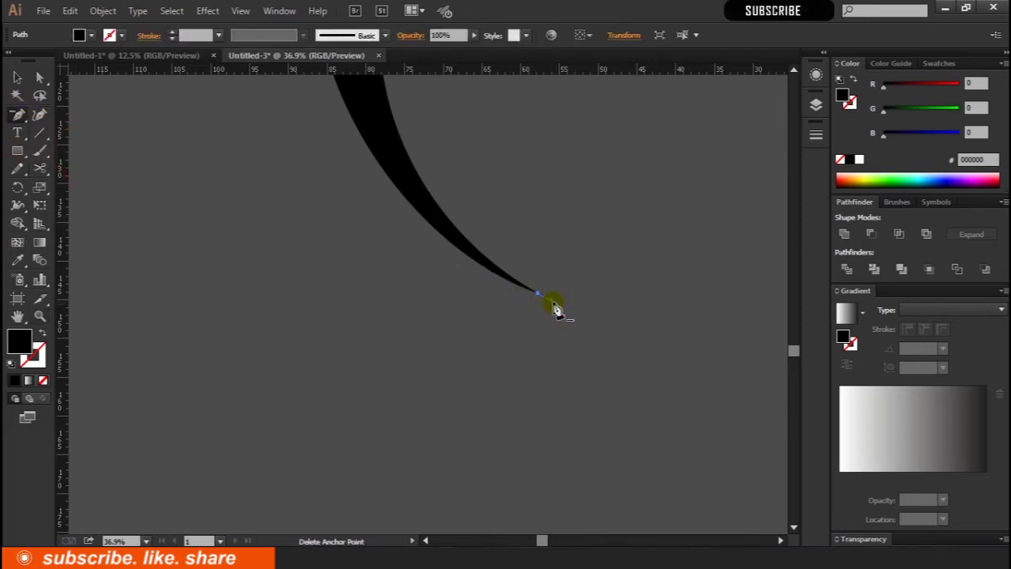
{"action": "key", "text": "ctrl+minus"}
{"action": "key", "text": "v"}
{"action": "left_click", "coordinate": [18, 78]}
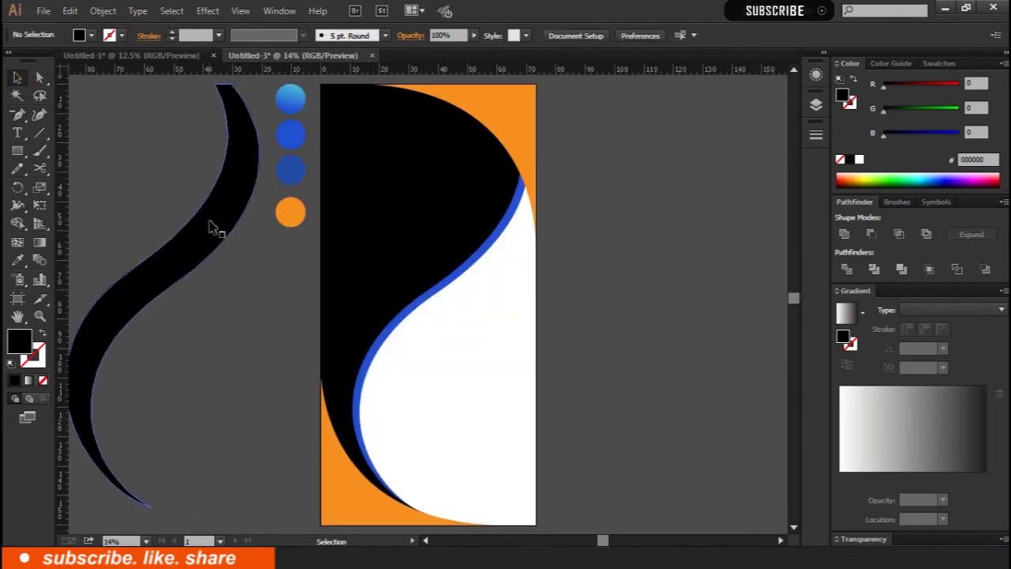
{"action": "left_click_drag", "start_coordinate": [203, 235], "coordinate": [466, 244]}
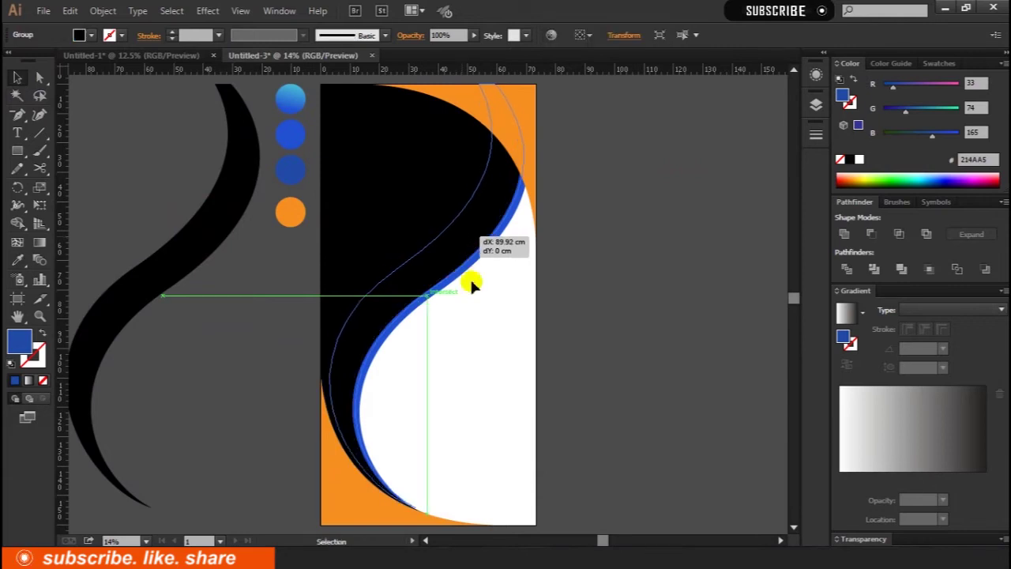
Lay the S-curve along the wave and colour it with the dark blue sample.
{"action": "left_click_drag", "start_coordinate": [466, 243], "coordinate": [463, 271]}
{"action": "left_click", "coordinate": [17, 262]}
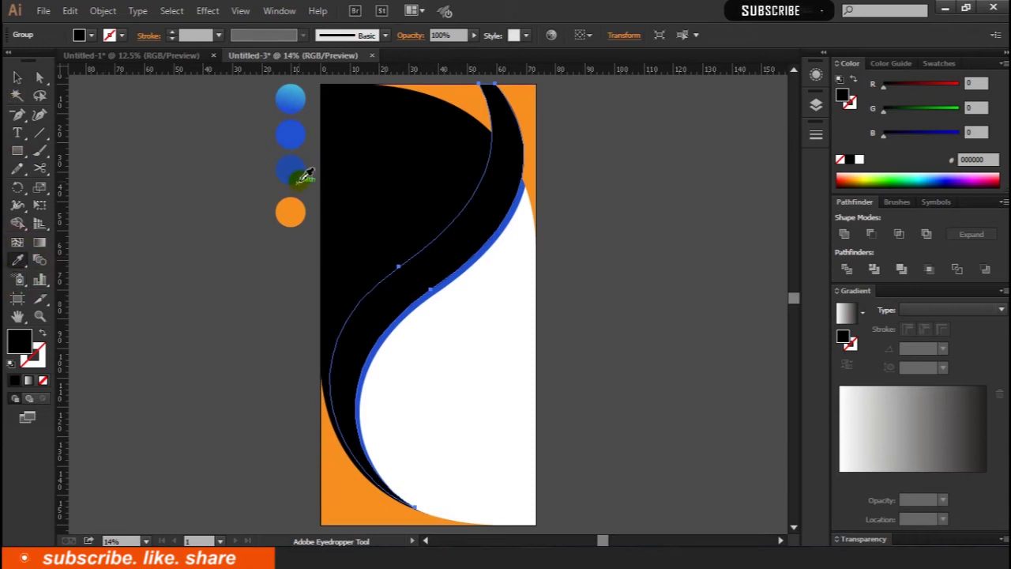
{"action": "left_click", "coordinate": [296, 170]}
Send the blue ribbon backward until it sits behind the black shape.
{"action": "left_click", "coordinate": [16, 77]}
{"action": "left_click", "coordinate": [451, 232]}
{"action": "right_click", "coordinate": [455, 236]}
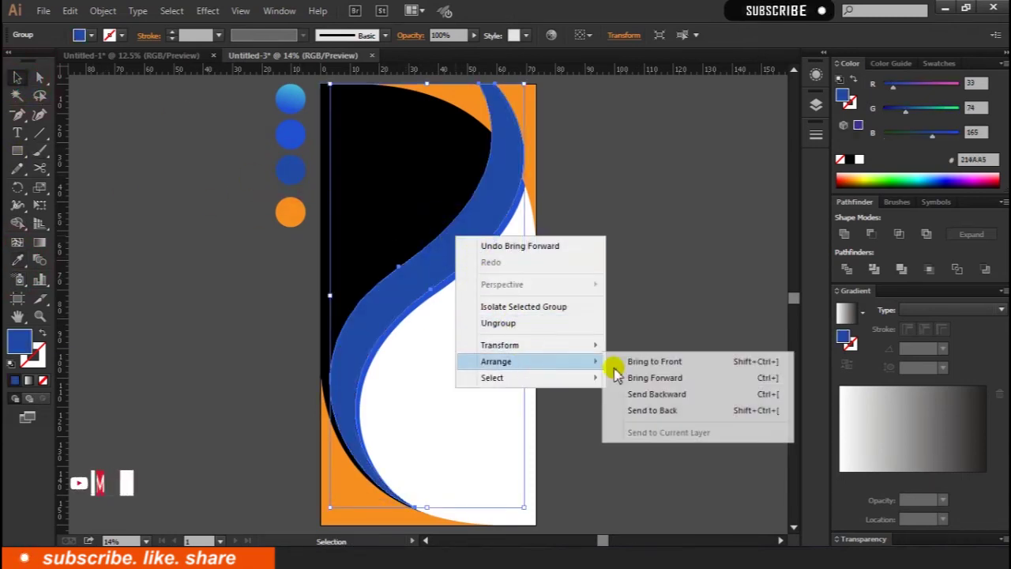
{"action": "mouse_move", "coordinate": [496, 361]}
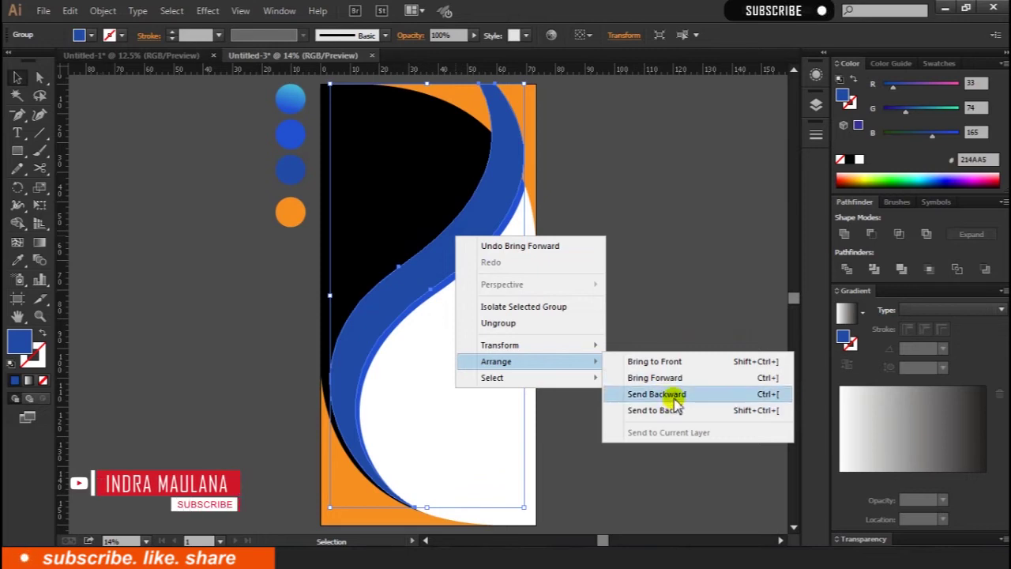
{"action": "left_click", "coordinate": [676, 395]}
{"action": "right_click", "coordinate": [459, 223]}
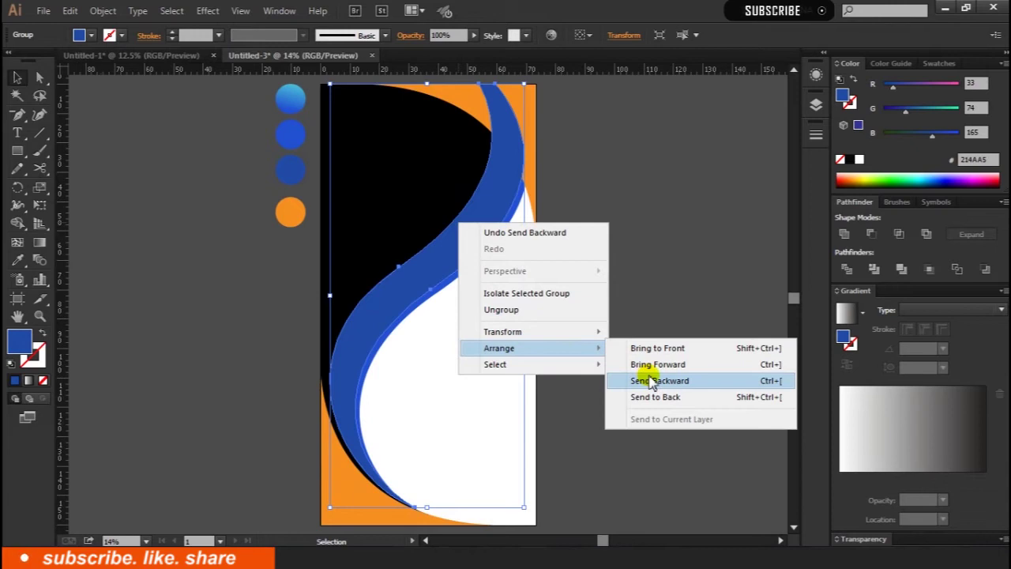
{"action": "left_click", "coordinate": [653, 381]}
{"action": "right_click", "coordinate": [480, 216]}
{"action": "left_click", "coordinate": [638, 173]}
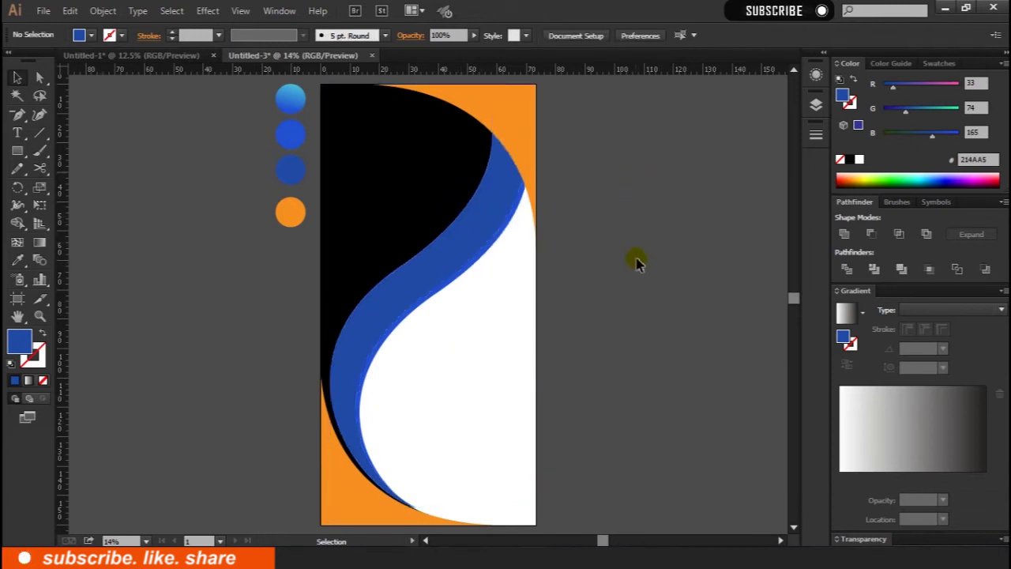
Change the black wave shape's fill to white.
{"action": "left_click", "coordinate": [356, 150]}
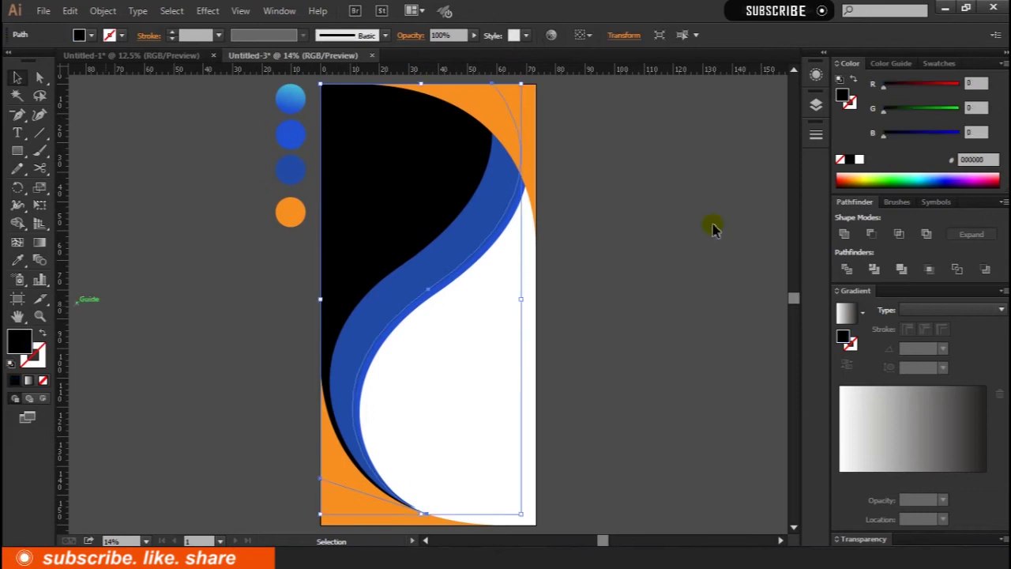
{"action": "left_click", "coordinate": [859, 159]}
{"action": "left_click", "coordinate": [662, 197]}
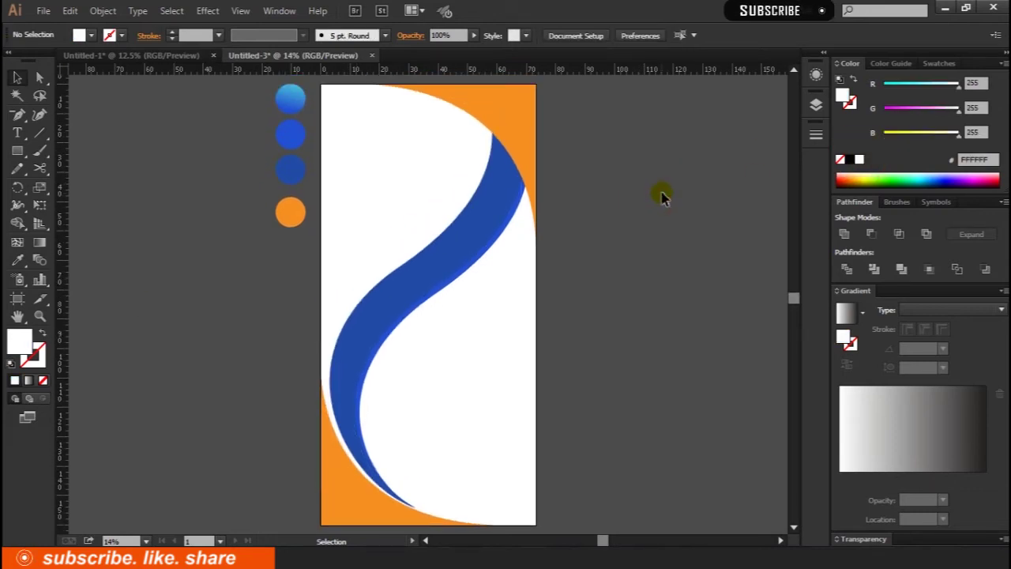
{"action": "scroll", "coordinate": [644, 213], "scroll_direction": "down", "scroll_amount": 3}
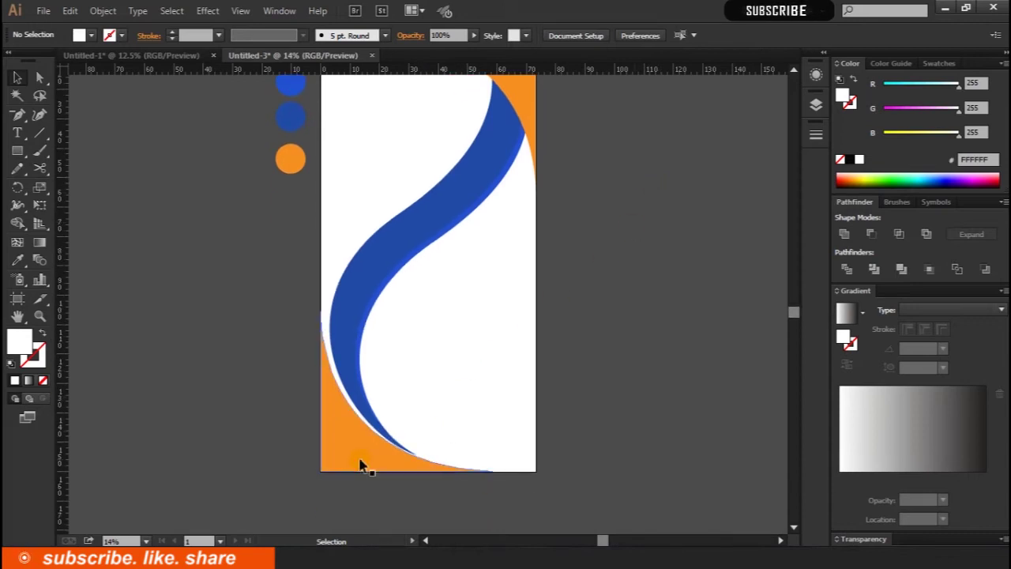
{"action": "left_click", "coordinate": [17, 116]}
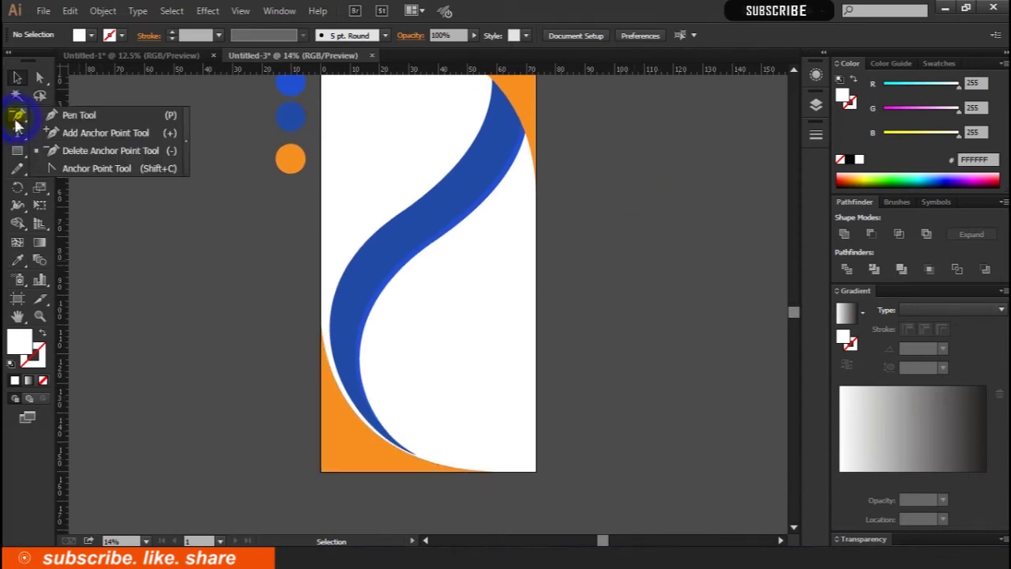
Draw a closed curved shape with the Pen over the lower-left orange corner.
{"action": "mouse_move", "coordinate": [320, 311]}
{"action": "left_mouse_down"}
{"action": "mouse_move", "coordinate": [397, 479]}
{"action": "mouse_move", "coordinate": [487, 522]}
{"action": "left_mouse_up"}
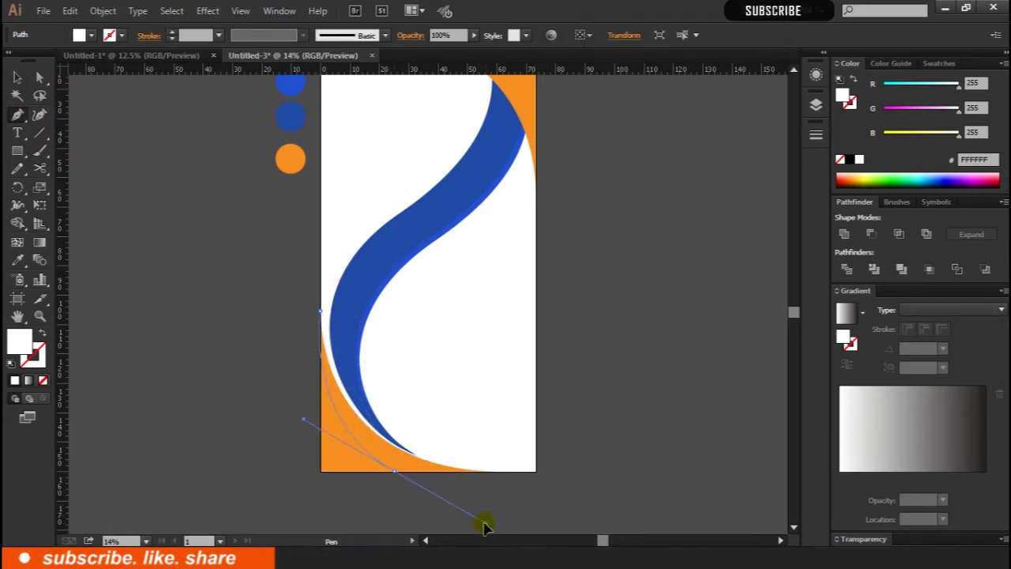
{"action": "left_click", "coordinate": [395, 472]}
{"action": "left_click", "coordinate": [609, 486]}
{"action": "left_click", "coordinate": [619, 446]}
{"action": "left_click_drag", "start_coordinate": [579, 355], "coordinate": [648, 405]}
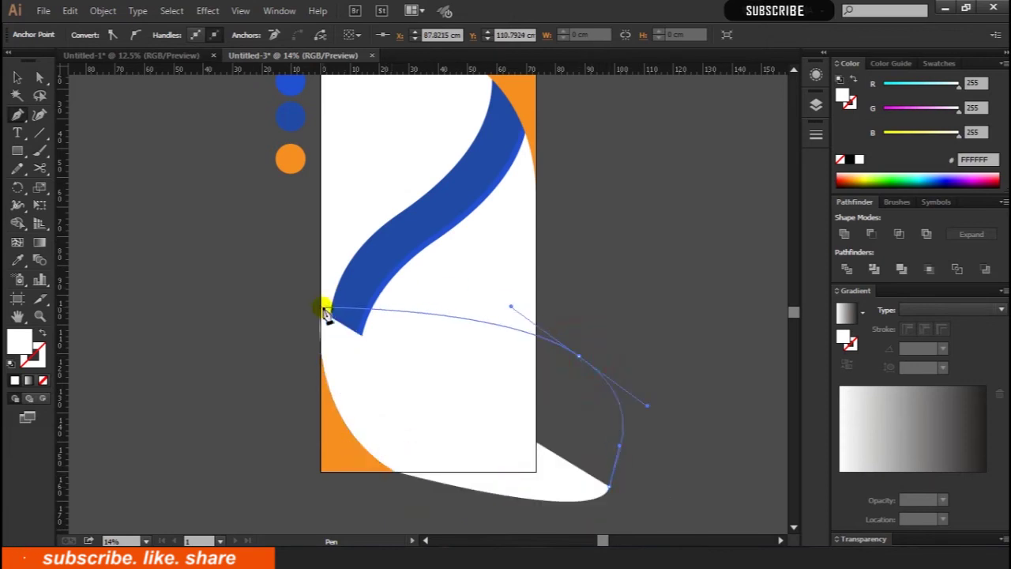
{"action": "left_click", "coordinate": [324, 311]}
Select it with the orange corner and delete the unwanted pieces with Shape Builder.
{"action": "left_click", "coordinate": [17, 77]}
{"action": "left_click", "coordinate": [345, 454], "text": "shift"}
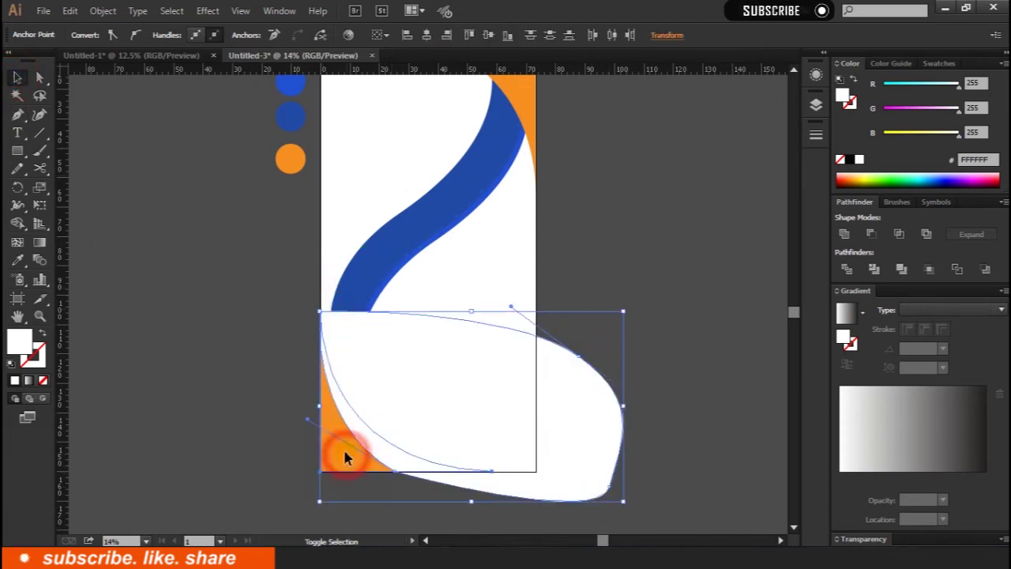
{"action": "left_click", "coordinate": [17, 205]}
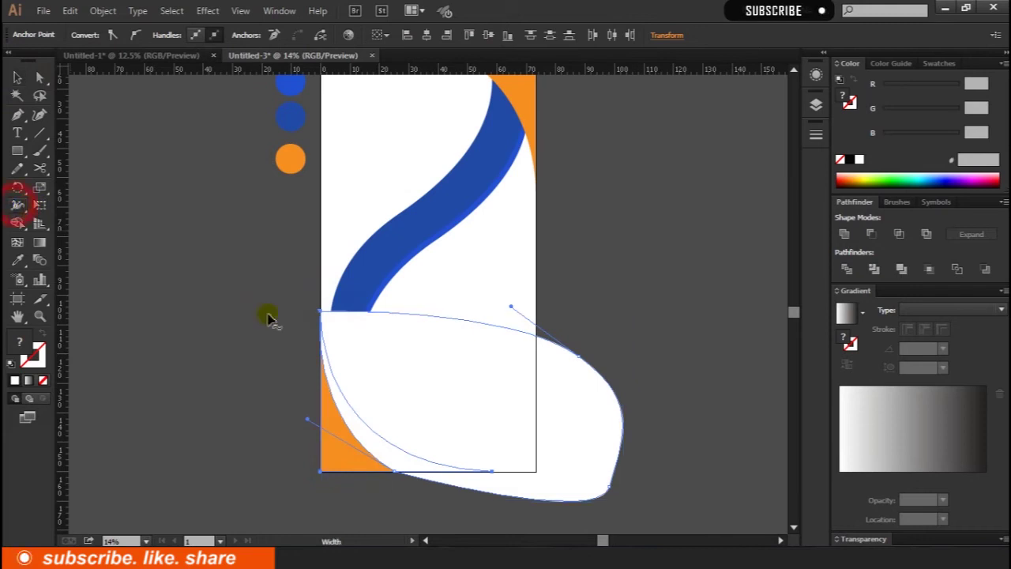
{"action": "left_click", "coordinate": [17, 224]}
{"action": "left_click_drag", "start_coordinate": [379, 348], "coordinate": [558, 332]}
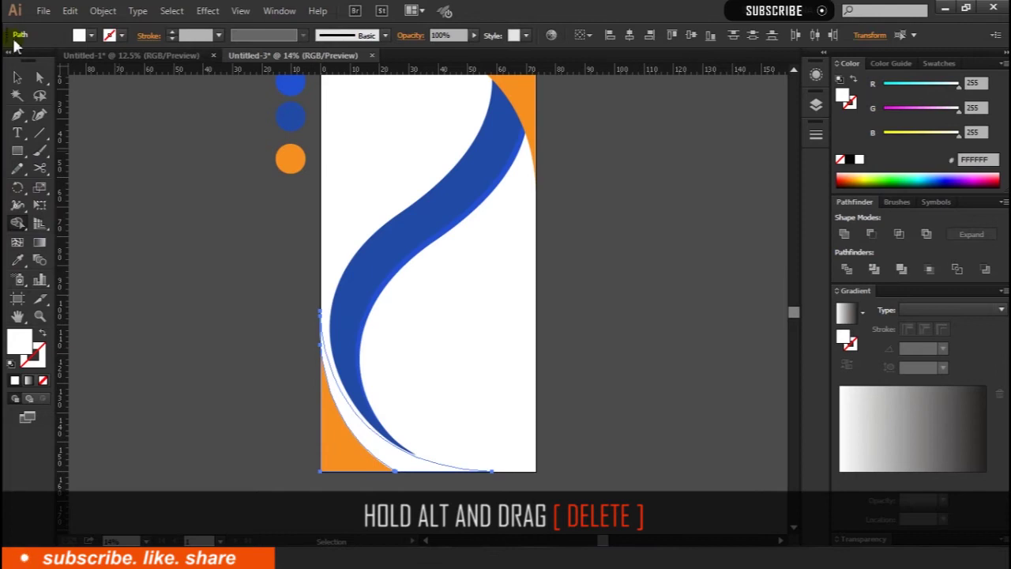
Apply the White, Black gradient preset to the curved sliver.
{"action": "left_click", "coordinate": [384, 445]}
{"action": "left_click", "coordinate": [379, 442]}
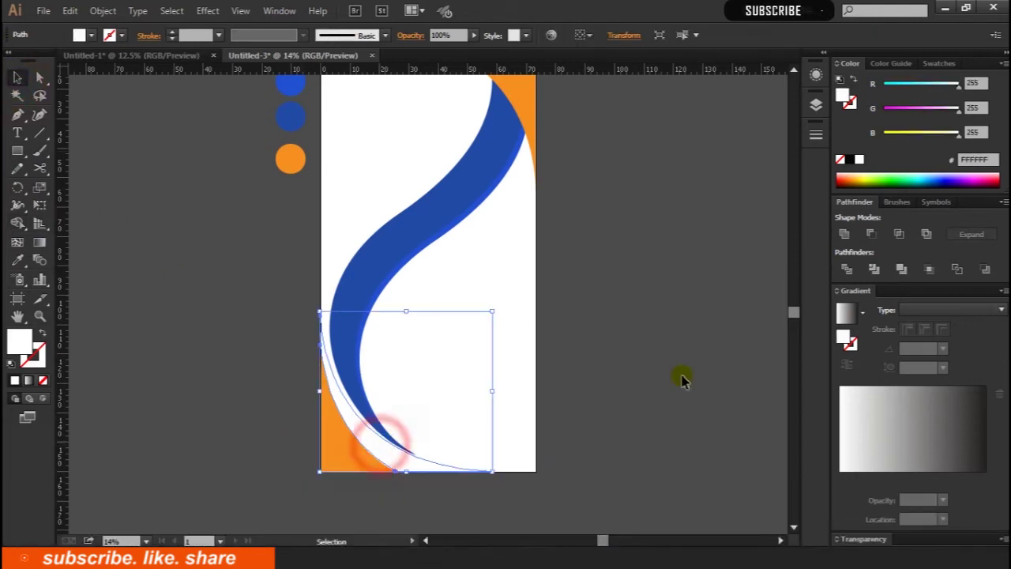
{"action": "left_click", "coordinate": [855, 312]}
{"action": "left_click", "coordinate": [813, 342]}
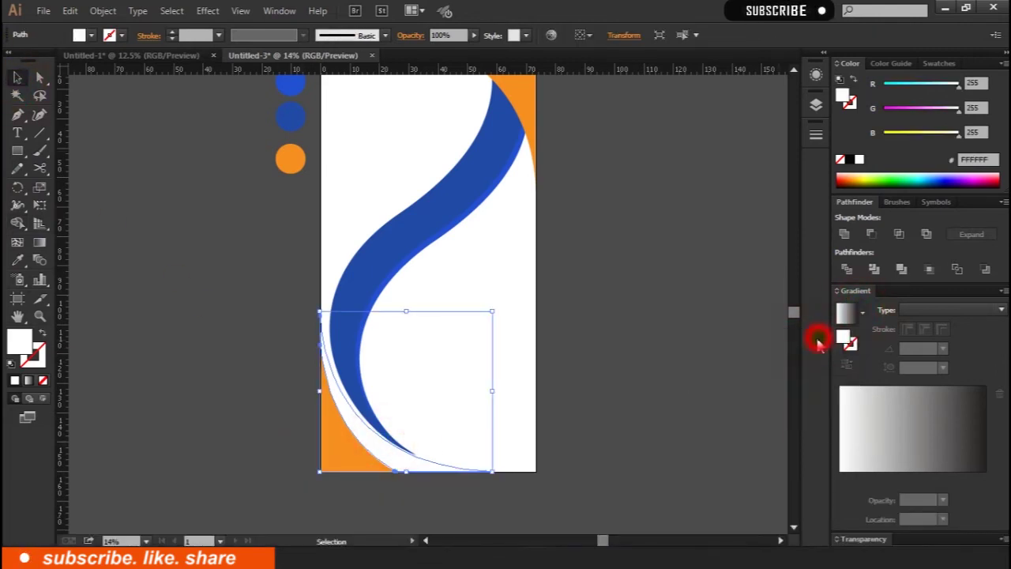
{"action": "left_click", "coordinate": [964, 309]}
{"action": "double_click", "coordinate": [986, 476]}
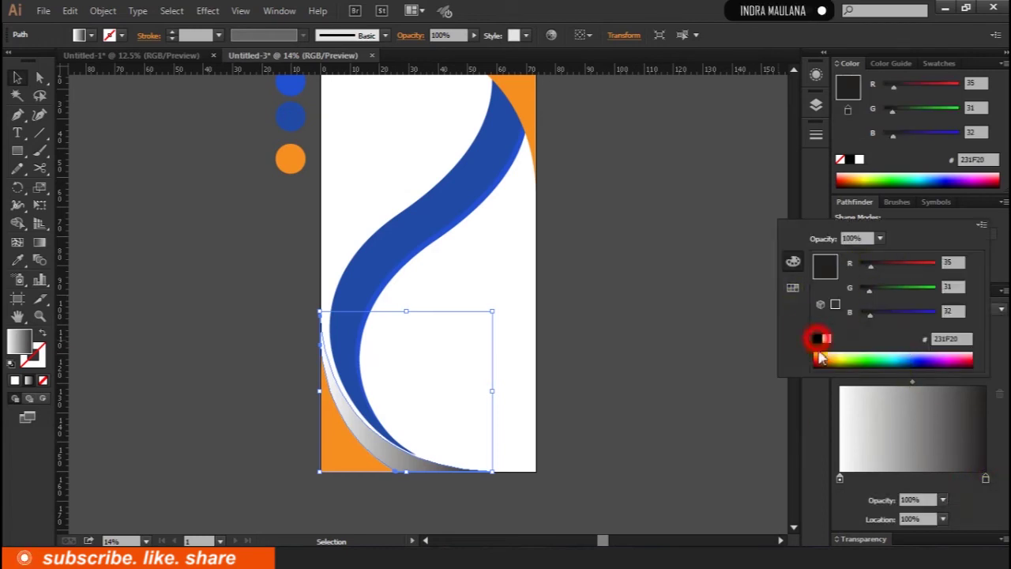
Set the dark gradient stop to pure black 000000 and the blending mode to Screen.
{"action": "left_click", "coordinate": [817, 339]}
{"action": "left_click", "coordinate": [401, 44]}
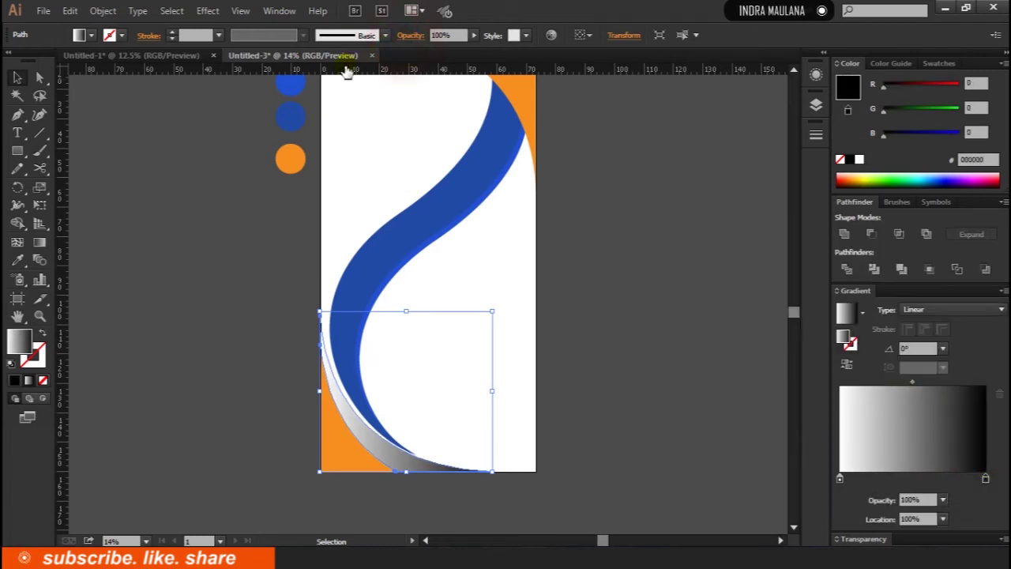
{"action": "left_click", "coordinate": [410, 35]}
{"action": "left_click", "coordinate": [292, 60]}
{"action": "left_click", "coordinate": [286, 165]}
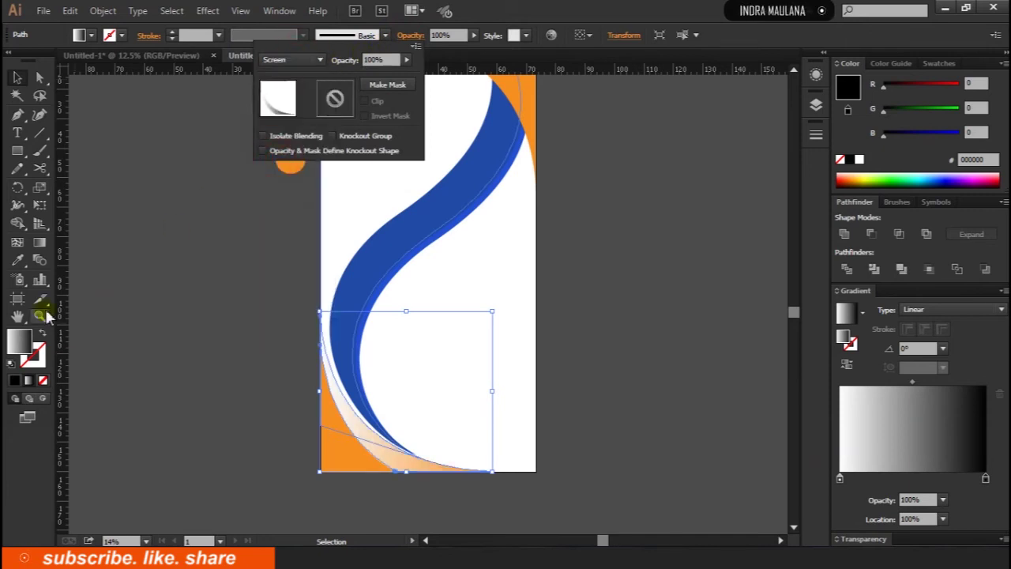
Angle the gradient diagonally across the sliver and set its opacity to 30%.
{"action": "left_click", "coordinate": [39, 243]}
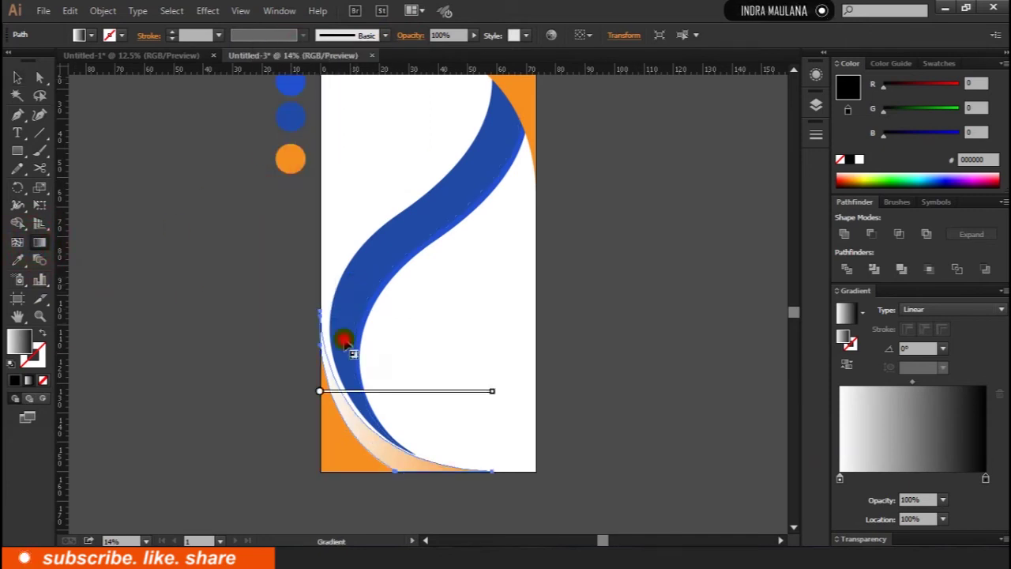
{"action": "left_click_drag", "start_coordinate": [384, 308], "coordinate": [412, 466]}
{"action": "left_click_drag", "start_coordinate": [332, 387], "coordinate": [384, 474]}
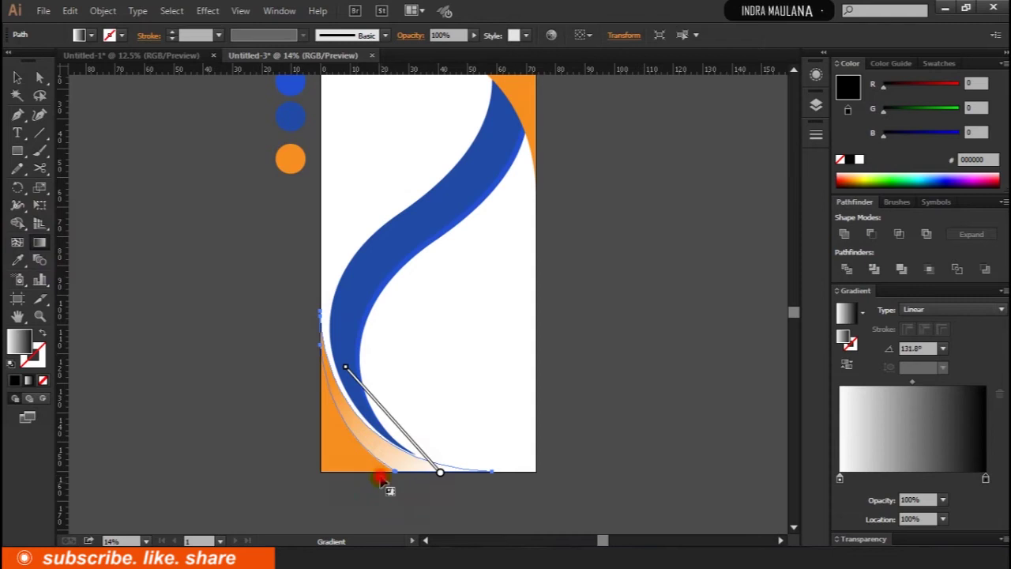
{"action": "left_click_drag", "start_coordinate": [449, 488], "coordinate": [358, 371]}
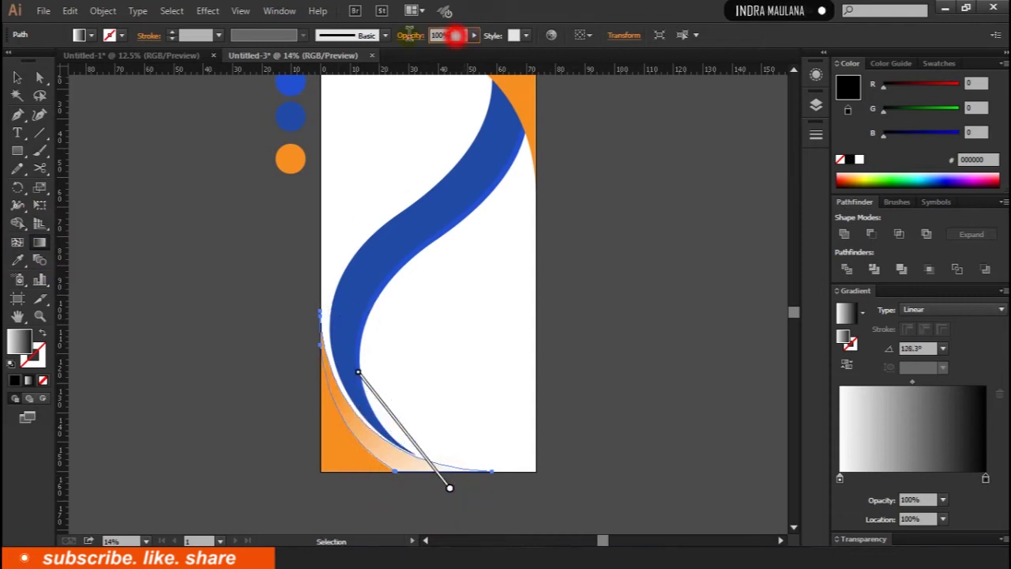
{"action": "type", "text": "30"}
{"action": "key", "text": "Return"}
Review the faded sliver's gradient, then view the whole banner.
{"action": "left_click", "coordinate": [263, 314]}
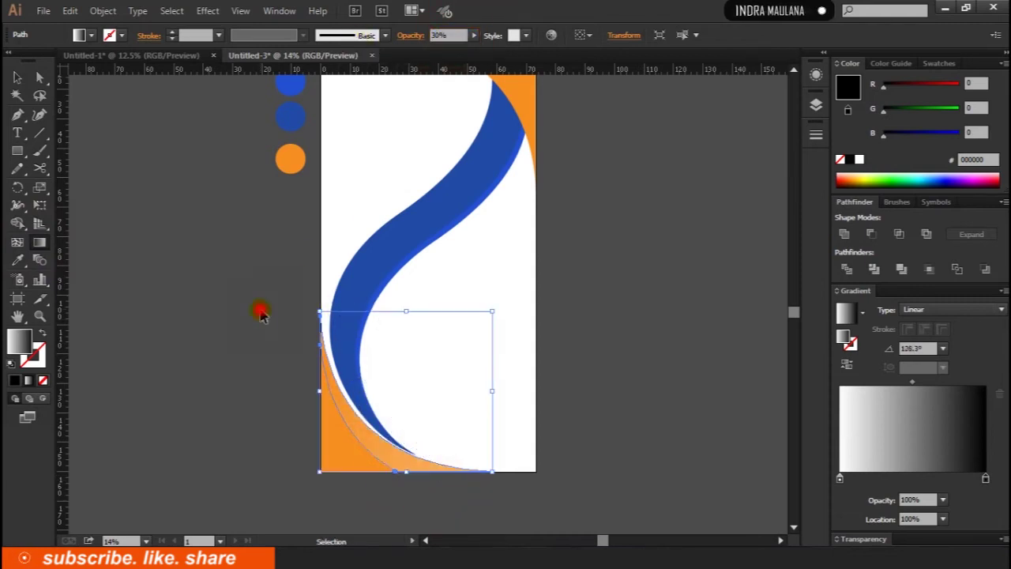
{"action": "left_click_drag", "start_coordinate": [240, 234], "coordinate": [197, 251]}
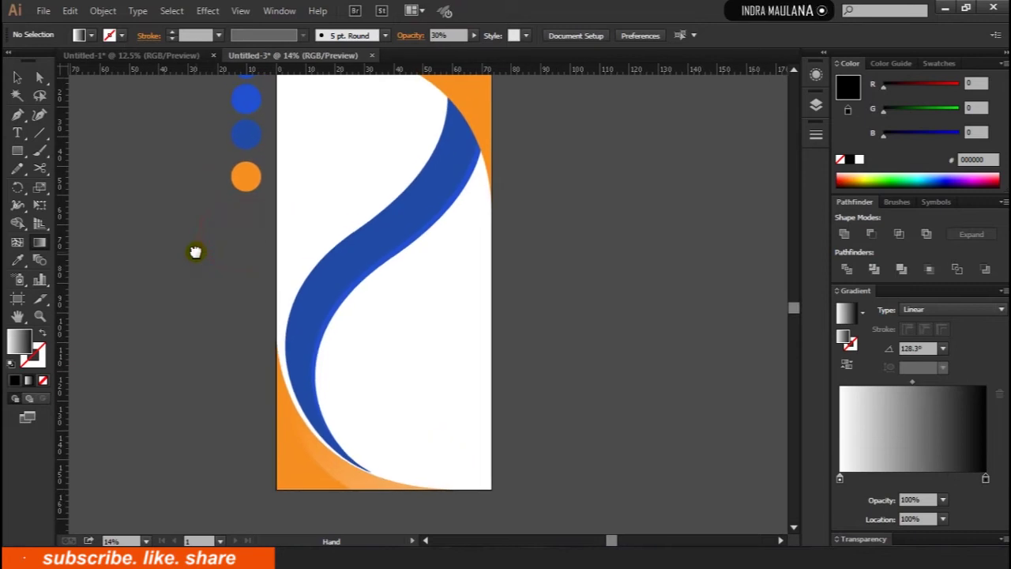
{"action": "left_click", "coordinate": [349, 479], "text": "ctrl"}
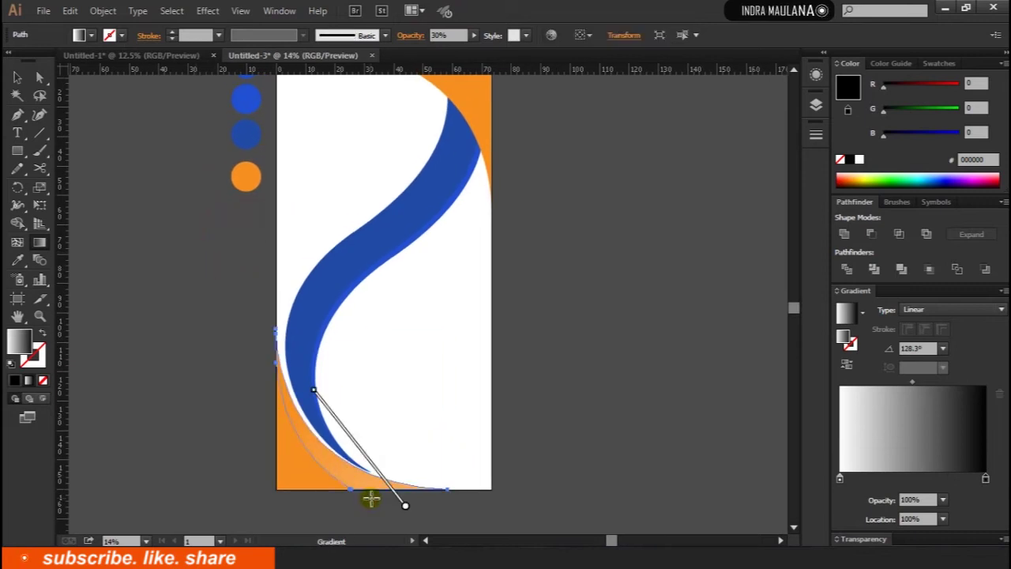
{"action": "left_click", "coordinate": [224, 379], "text": "ctrl"}
{"action": "left_click_drag", "start_coordinate": [196, 308], "coordinate": [183, 345]}
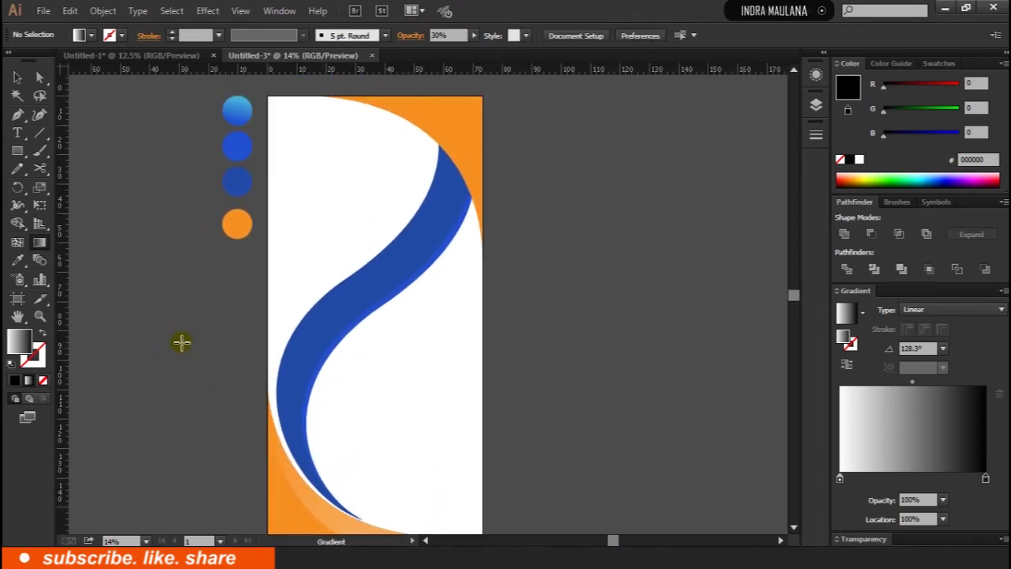
{"action": "scroll", "coordinate": [181, 342], "scroll_direction": "down", "scroll_amount": 2}
{"action": "scroll", "coordinate": [182, 342], "scroll_direction": "up", "scroll_amount": 3}
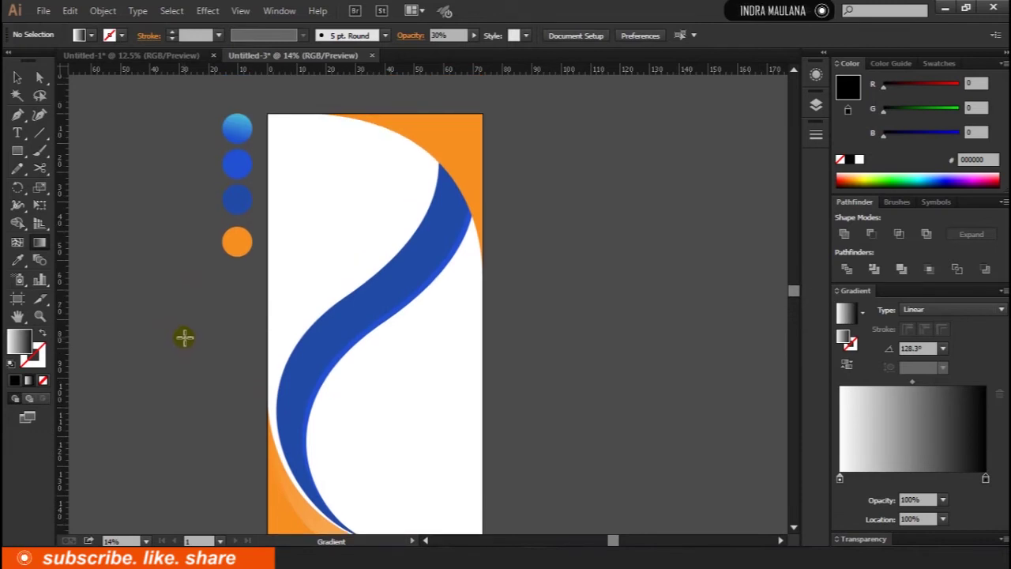
{"action": "scroll", "coordinate": [184, 337], "scroll_direction": "down", "scroll_amount": 1}
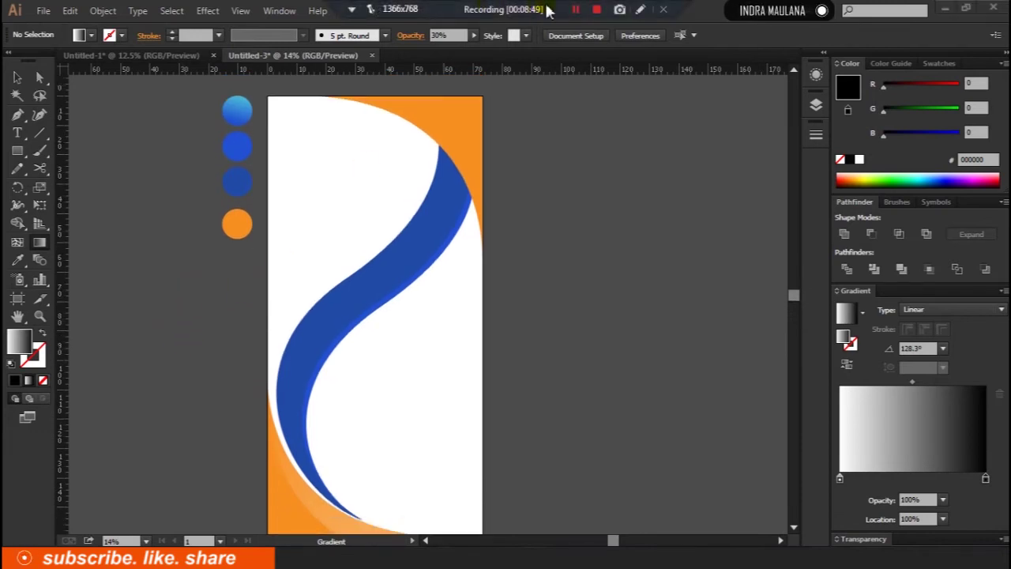
{"action": "left_click", "coordinate": [17, 77]}
Divide the white background and the overlapping shape with Pathfinder Divide, then ungroup.
{"action": "left_click", "coordinate": [445, 205]}
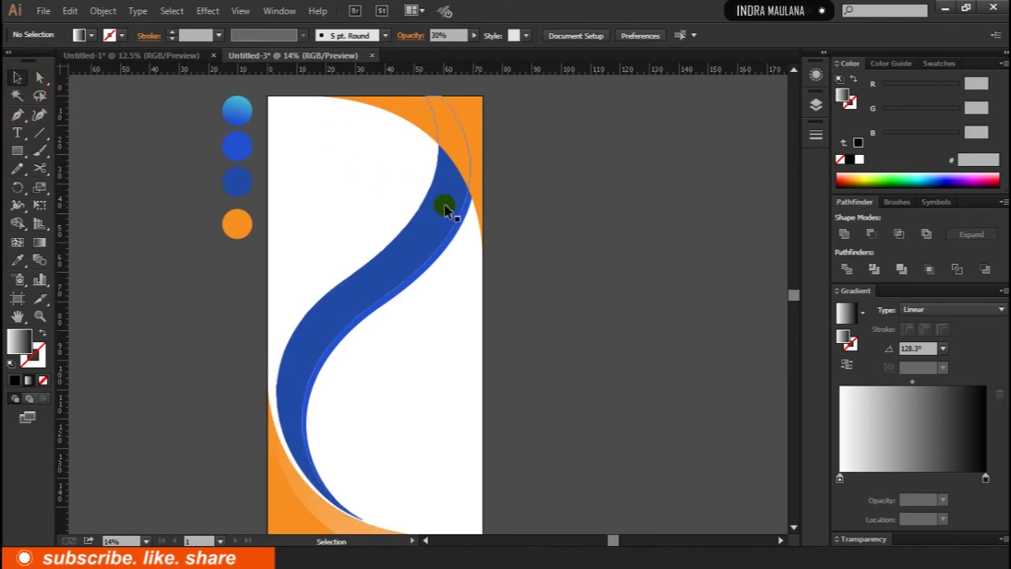
{"action": "left_click", "coordinate": [366, 168]}
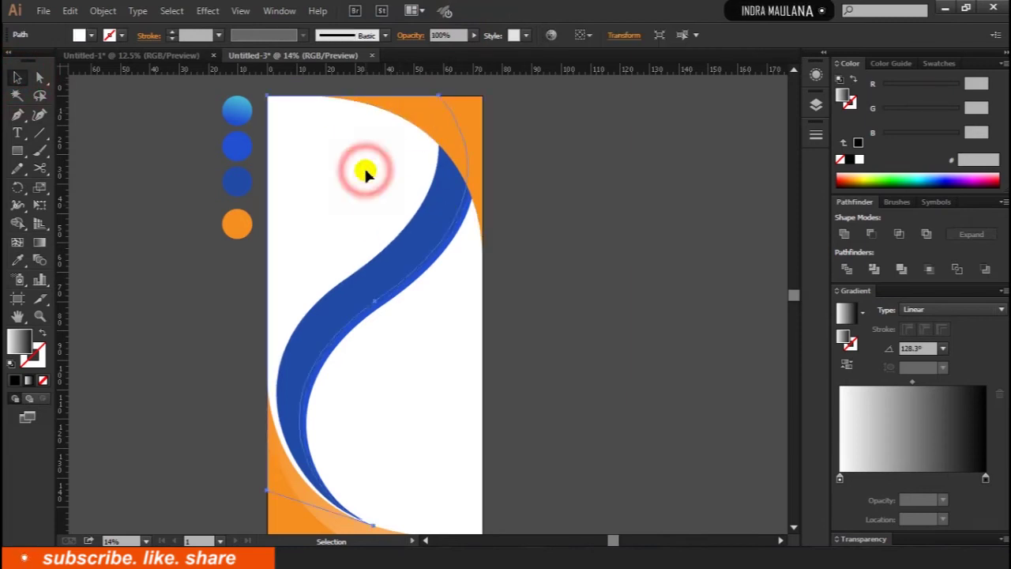
{"action": "left_click", "coordinate": [478, 117], "text": "shift"}
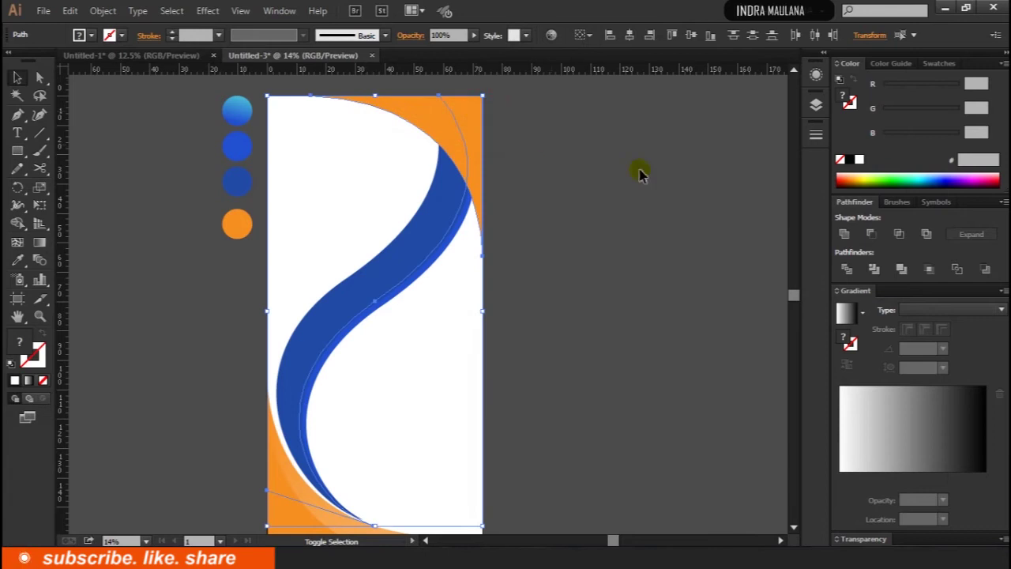
{"action": "left_click", "coordinate": [845, 269]}
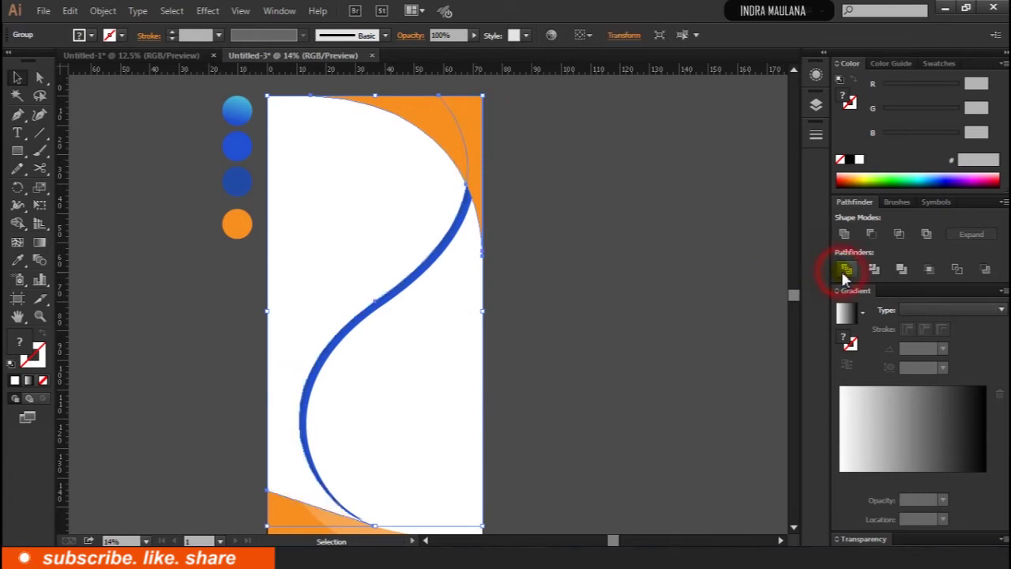
{"action": "right_click", "coordinate": [334, 219]}
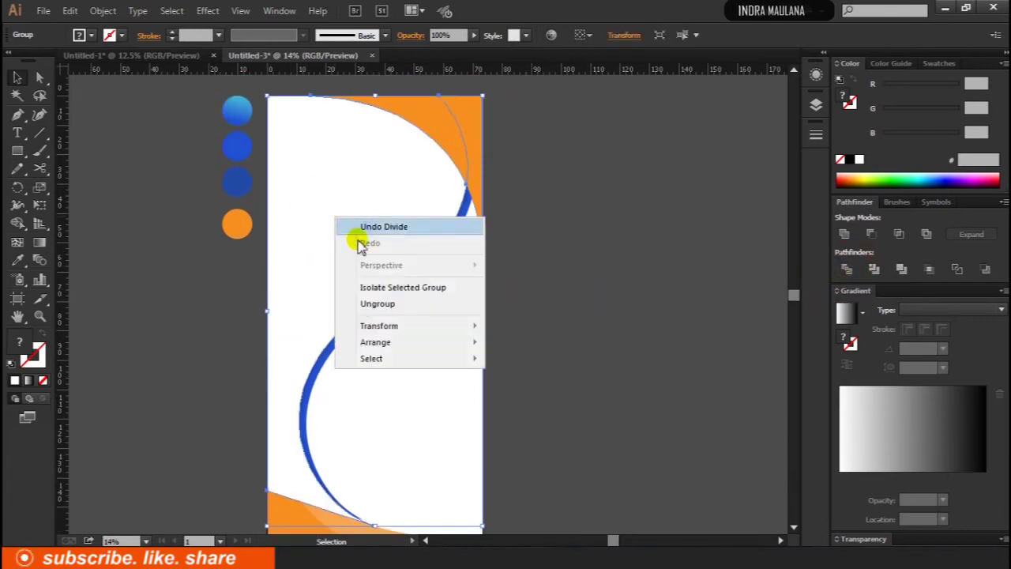
{"action": "left_click", "coordinate": [401, 306]}
Send the blue piece to the back, then bring it forward twice.
{"action": "right_click", "coordinate": [322, 236]}
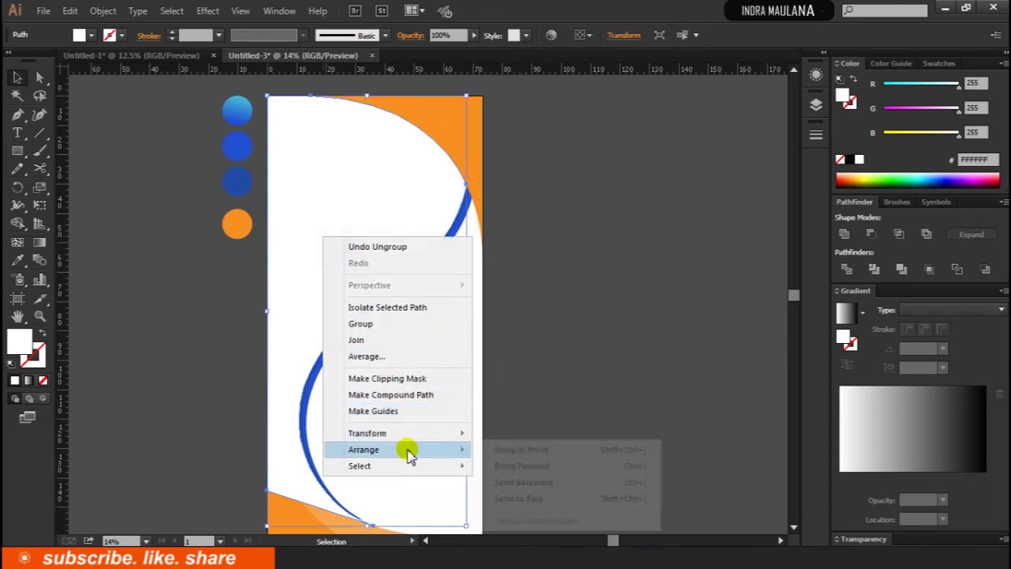
{"action": "left_click", "coordinate": [538, 498]}
{"action": "right_click", "coordinate": [395, 228]}
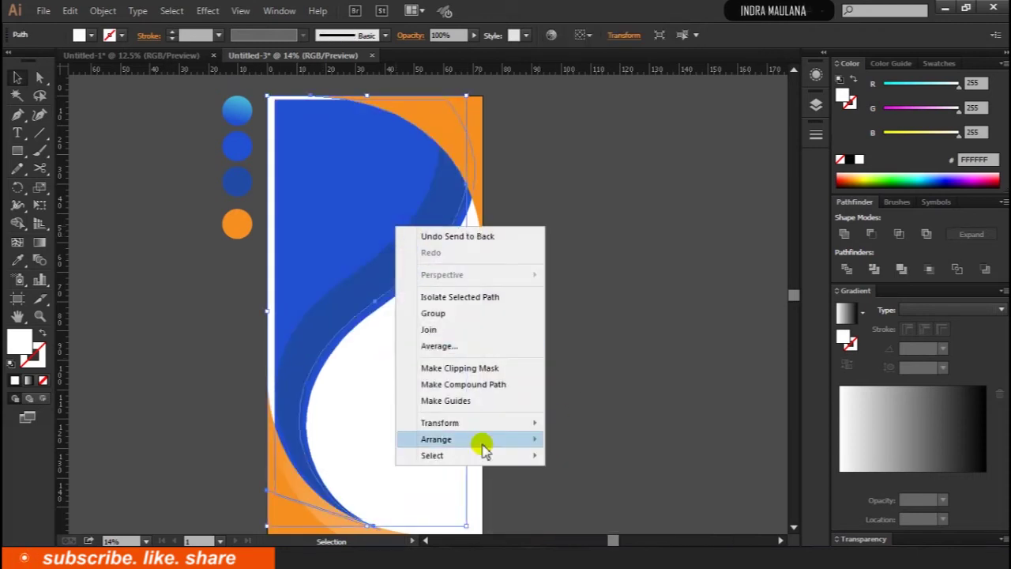
{"action": "left_click", "coordinate": [614, 456]}
{"action": "right_click", "coordinate": [384, 269]}
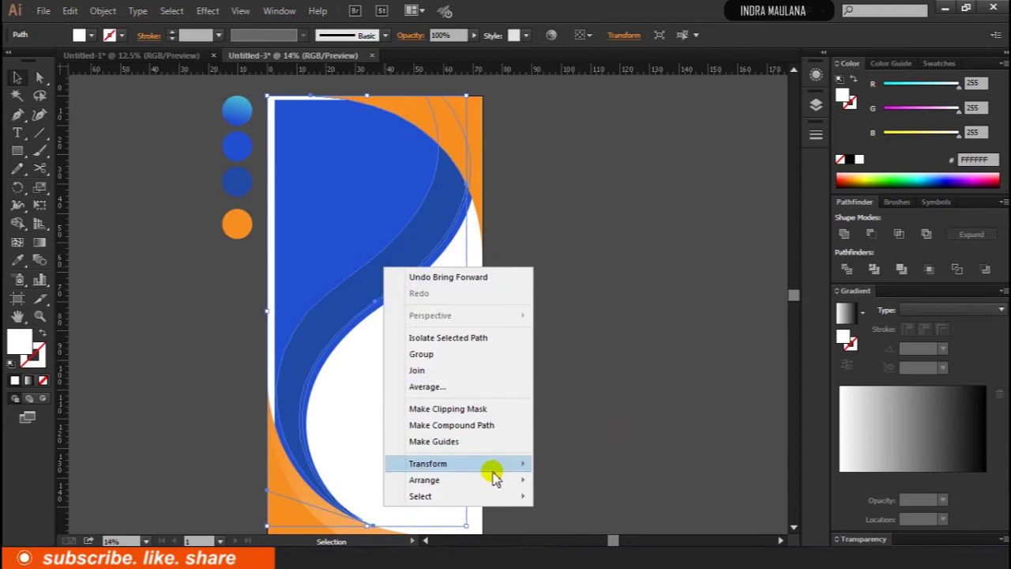
{"action": "left_click", "coordinate": [619, 494]}
{"action": "left_click", "coordinate": [379, 300]}
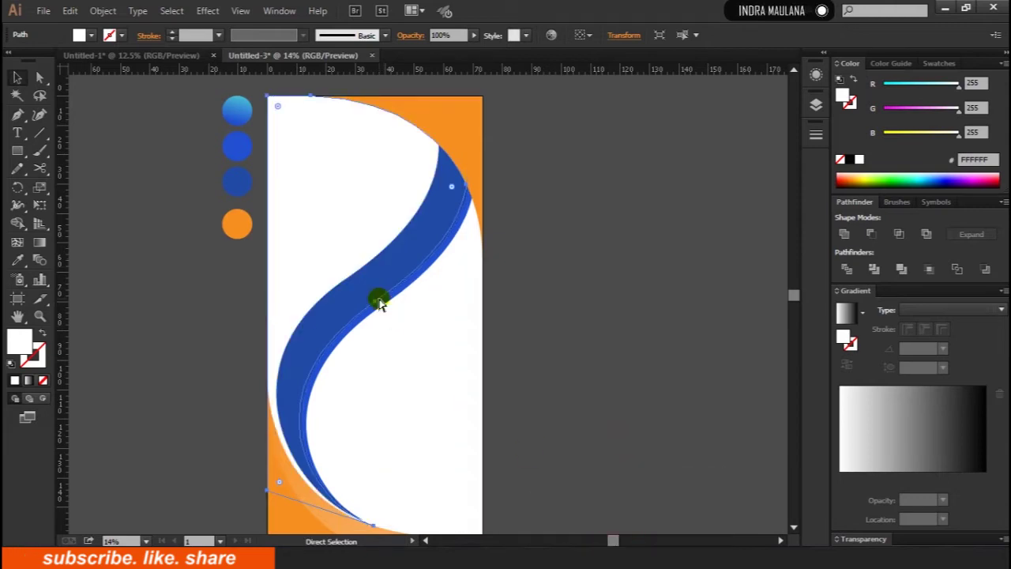
Undo the last stacking changes and a stray move of the top-right orange shape.
{"action": "key", "text": "ctrl+["}
{"action": "key", "text": "ctrl+z"}
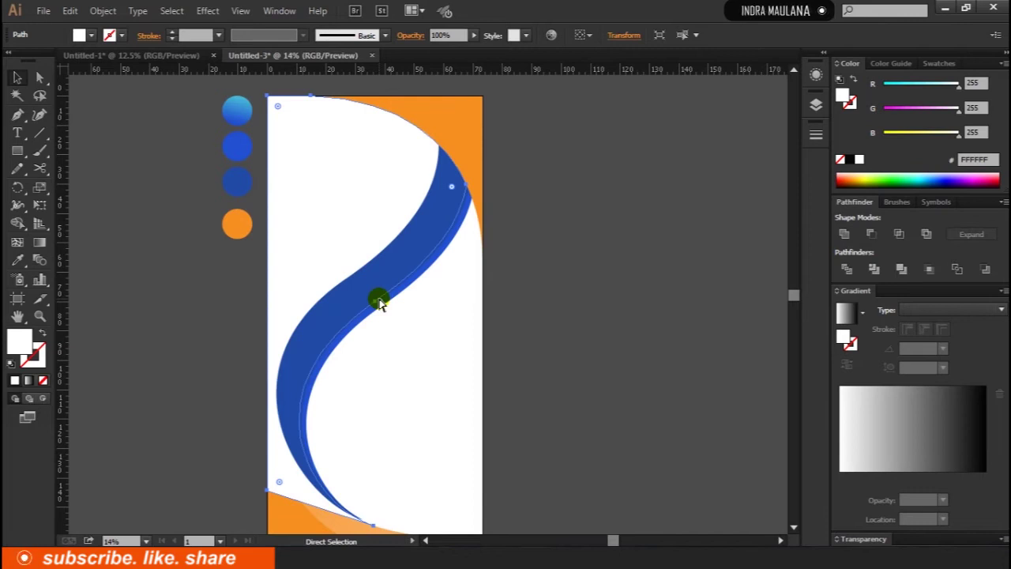
{"action": "key", "text": "ctrl+z"}
{"action": "key", "text": "v"}
{"action": "left_click", "coordinate": [584, 220]}
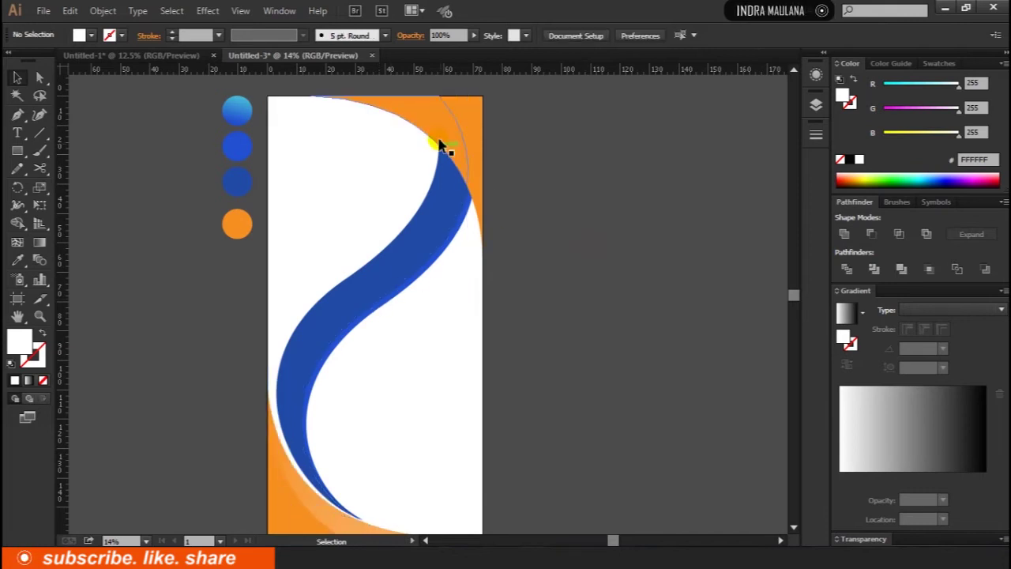
{"action": "left_click_drag", "start_coordinate": [435, 131], "coordinate": [331, 161]}
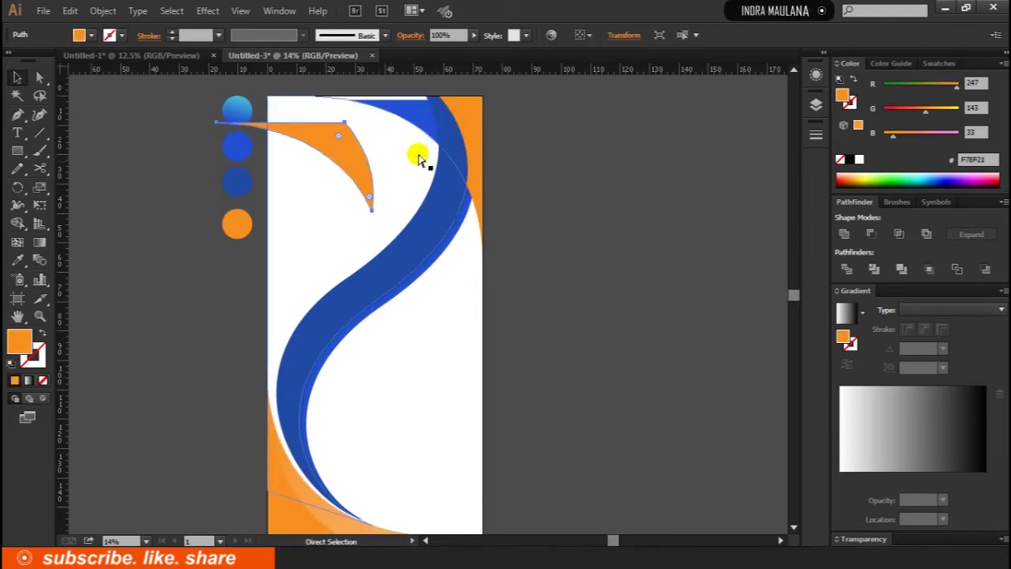
{"action": "key", "text": "ctrl+z"}
Eyedrop the blue gradient from the first sample circle, stops 45B6D8 and 2250D1.
{"action": "left_click", "coordinate": [18, 260]}
{"action": "left_click", "coordinate": [239, 111]}
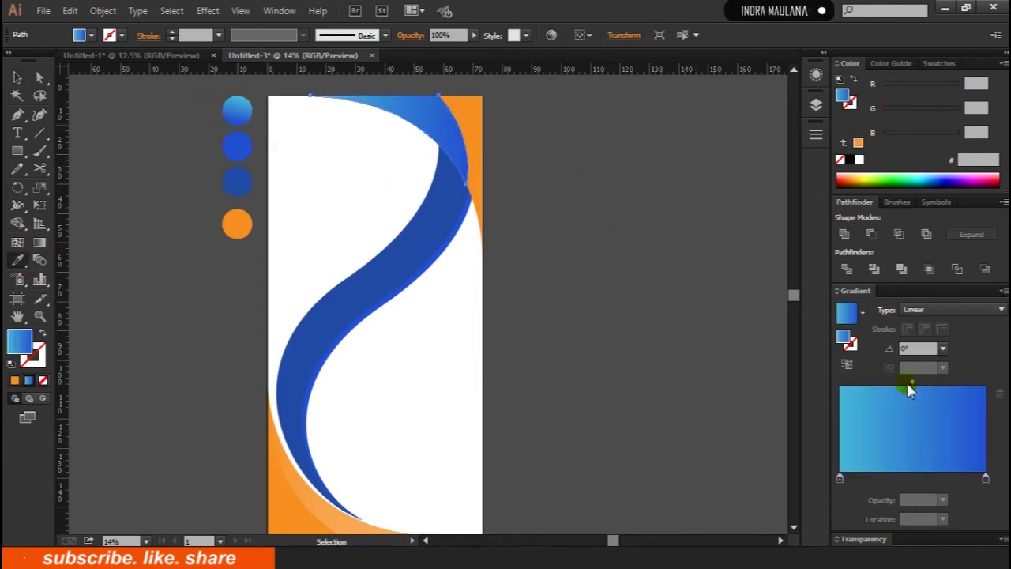
{"action": "double_click", "coordinate": [840, 478]}
{"action": "left_click", "coordinate": [951, 338]}
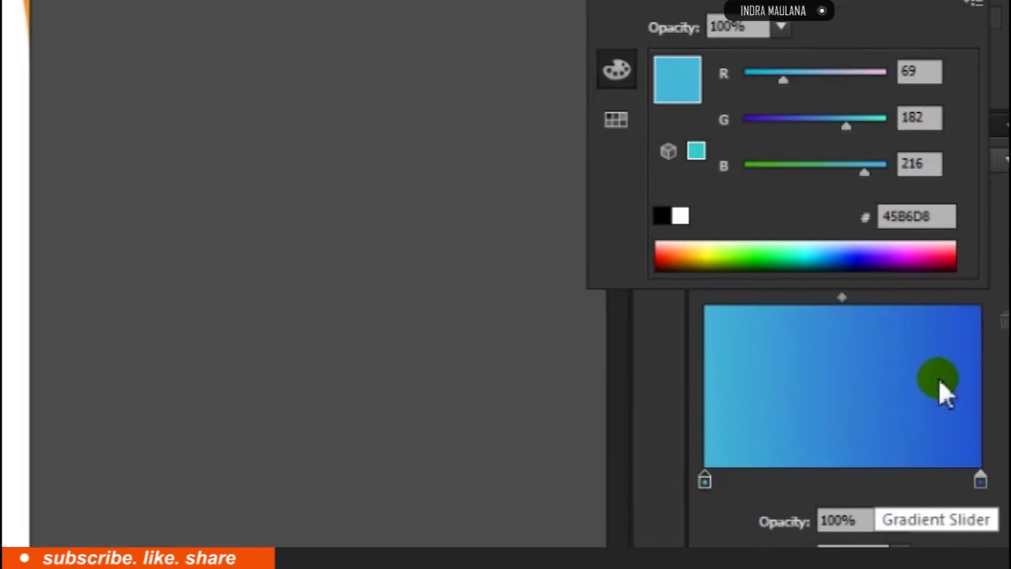
{"action": "double_click", "coordinate": [980, 479]}
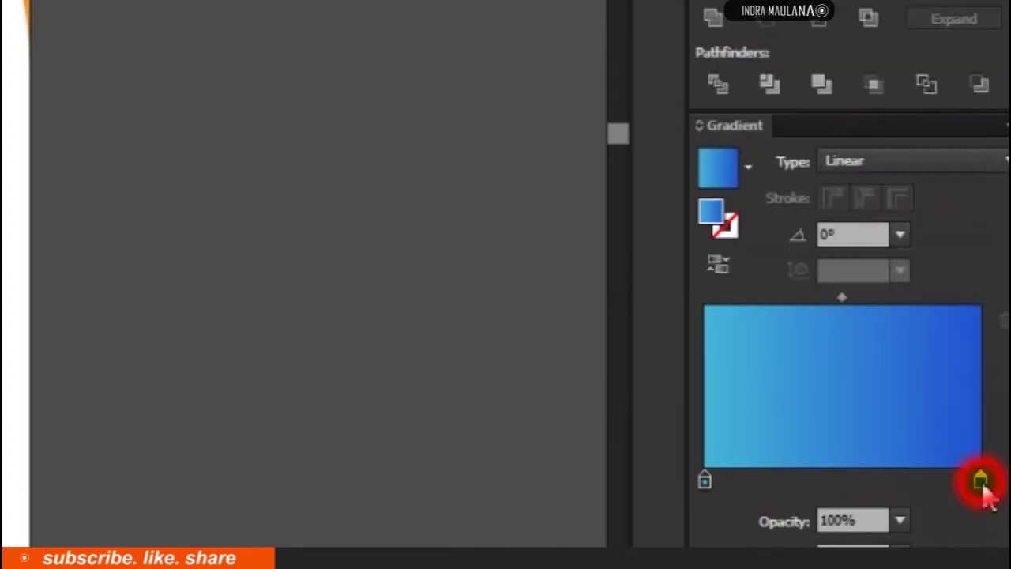
{"action": "left_click", "coordinate": [942, 215]}
{"action": "key", "text": "Return"}
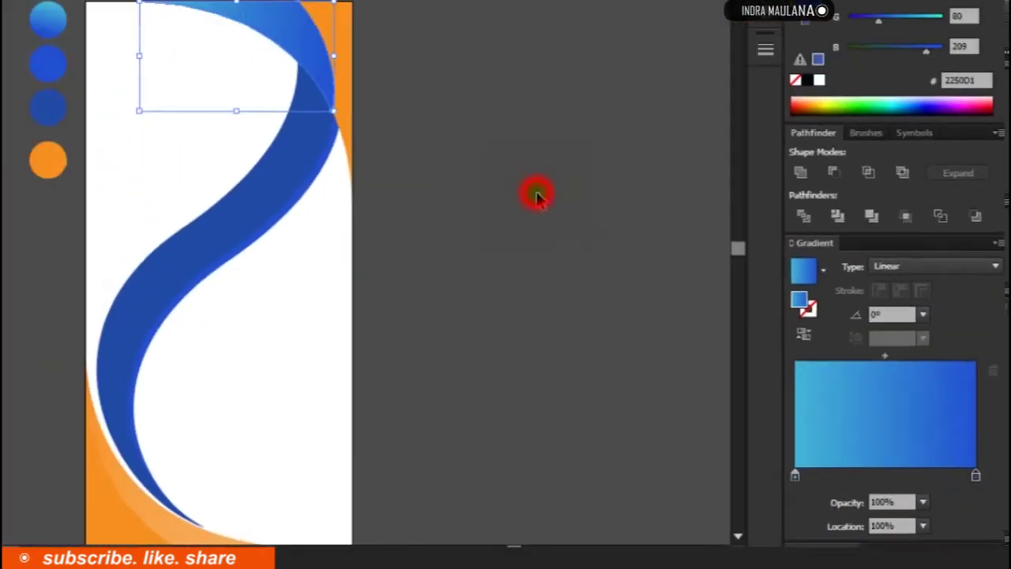
{"action": "left_click_drag", "start_coordinate": [605, 203], "coordinate": [633, 211]}
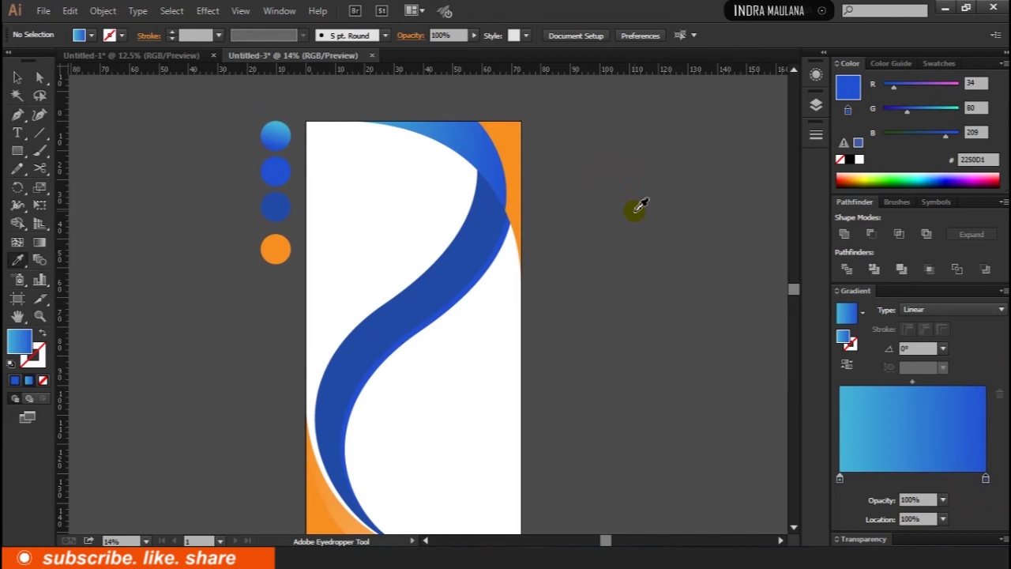
{"action": "left_click", "coordinate": [480, 150], "text": "ctrl"}
Angle the top band's blue gradient diagonally with the Gradient tool.
{"action": "left_click", "coordinate": [40, 243]}
{"action": "mouse_move", "coordinate": [426, 136]}
{"action": "left_mouse_down"}
{"action": "mouse_move", "coordinate": [538, 232]}
{"action": "mouse_move", "coordinate": [382, 98]}
{"action": "left_mouse_up"}
{"action": "left_click", "coordinate": [619, 261], "text": "ctrl"}
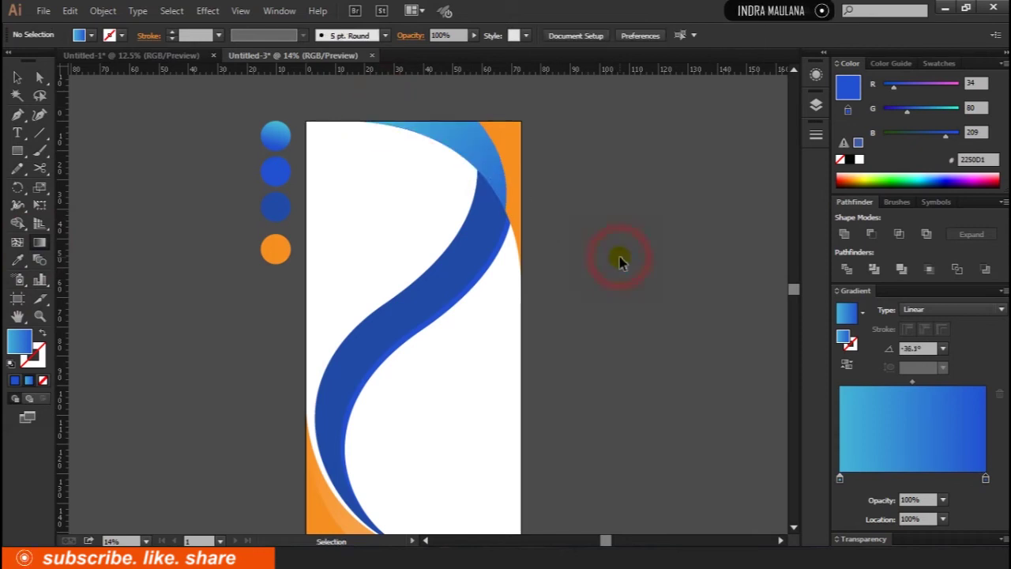
{"action": "left_click_drag", "start_coordinate": [611, 207], "coordinate": [571, 219]}
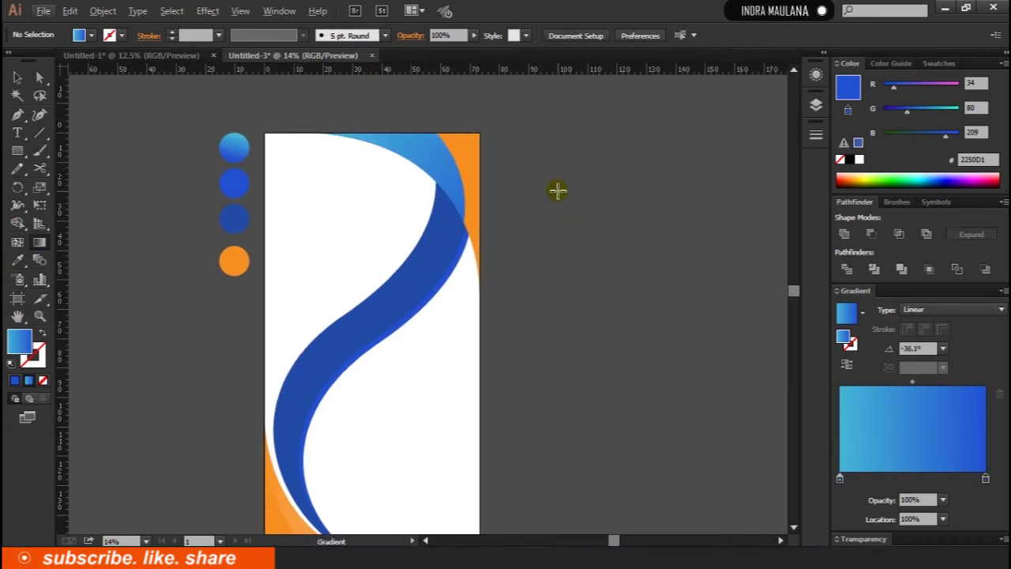
{"action": "scroll", "coordinate": [558, 191], "scroll_direction": "down", "scroll_amount": 1}
{"action": "scroll", "coordinate": [556, 178], "scroll_direction": "up", "scroll_amount": 1}
{"action": "left_click_drag", "start_coordinate": [508, 165], "coordinate": [534, 239]}
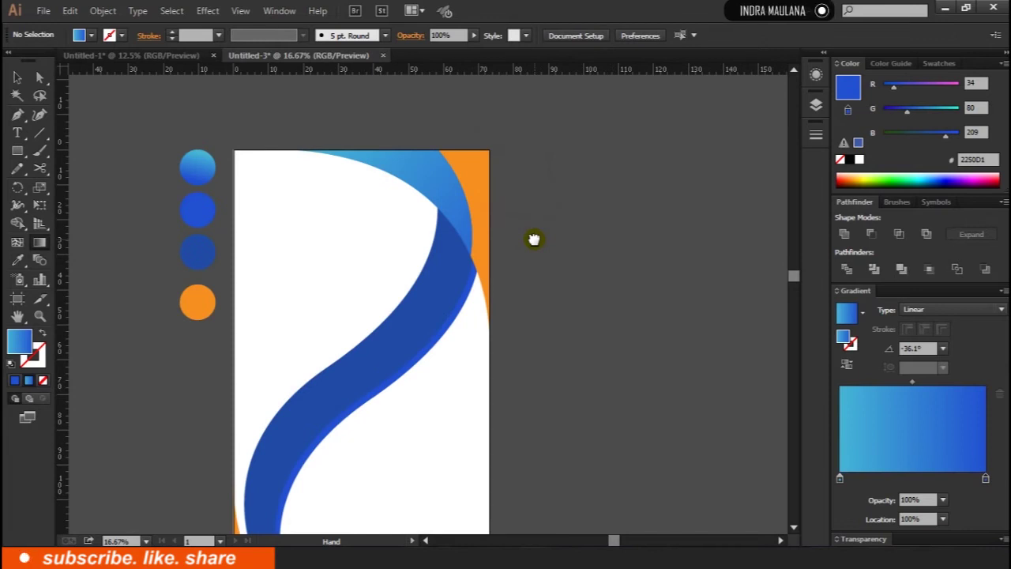
Reselect the top band and re-angle its gradient to -36.1°.
{"action": "left_click", "coordinate": [16, 115]}
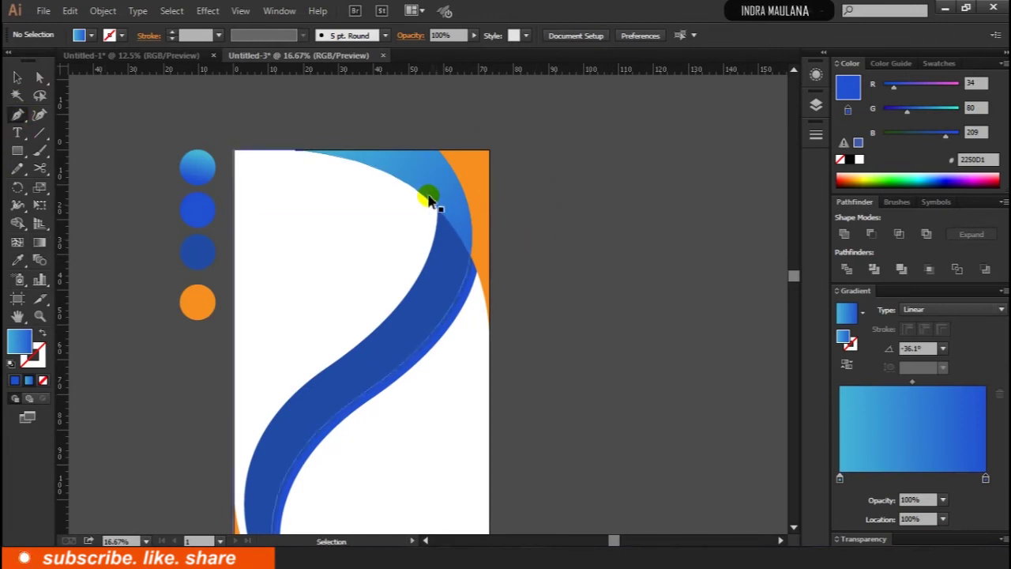
{"action": "left_click", "coordinate": [445, 247], "text": "ctrl"}
{"action": "left_click", "coordinate": [446, 251], "text": "ctrl+shift"}
{"action": "left_click", "coordinate": [17, 76]}
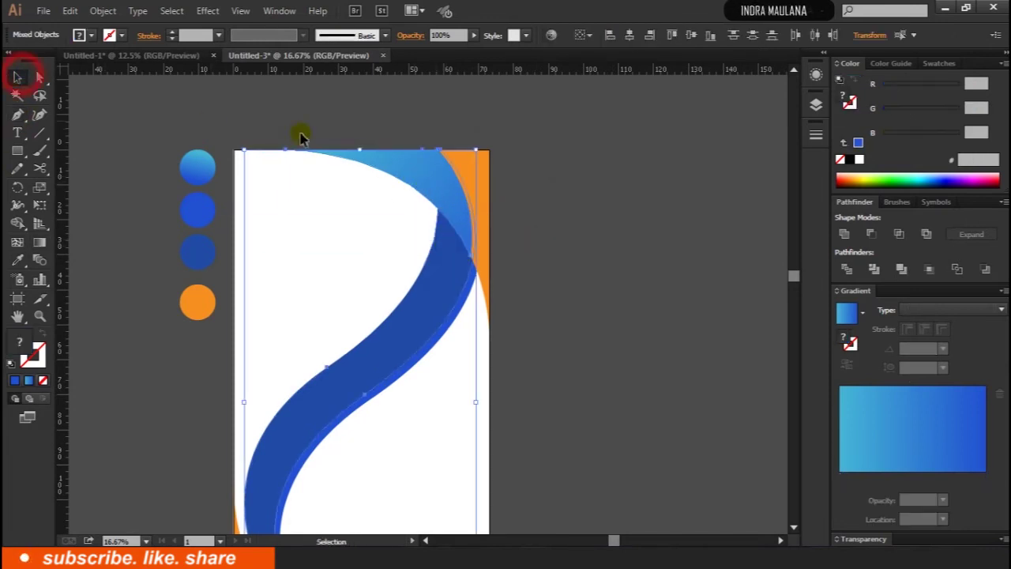
{"action": "left_click", "coordinate": [16, 227]}
{"action": "left_click_drag", "start_coordinate": [402, 162], "coordinate": [419, 177]}
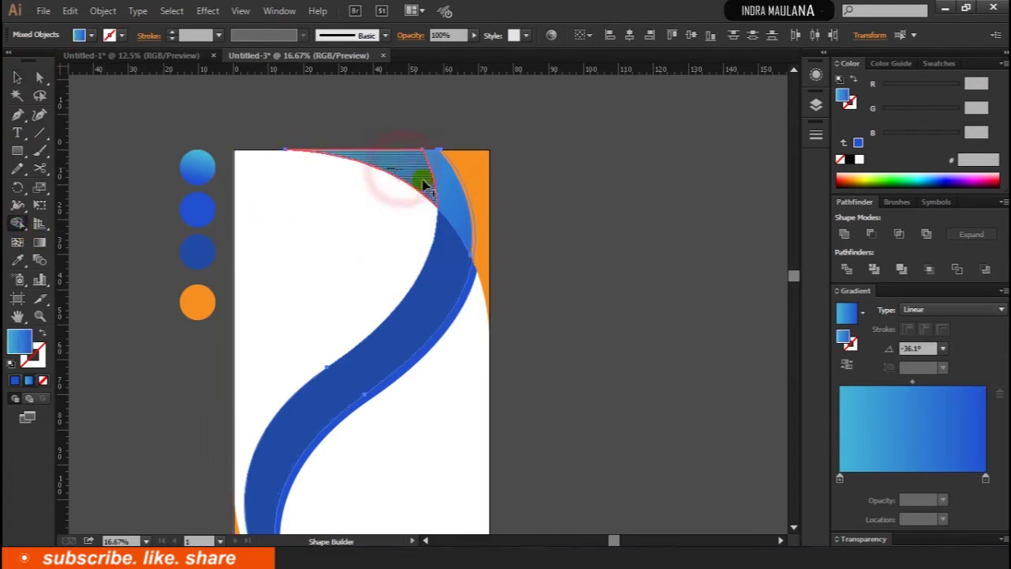
{"action": "left_click", "coordinate": [606, 189]}
Merge the orange strip pieces at the top right with the Shape Builder.
{"action": "key", "text": "shift+m"}
{"action": "scroll", "coordinate": [609, 192], "scroll_direction": "down", "scroll_amount": 3}
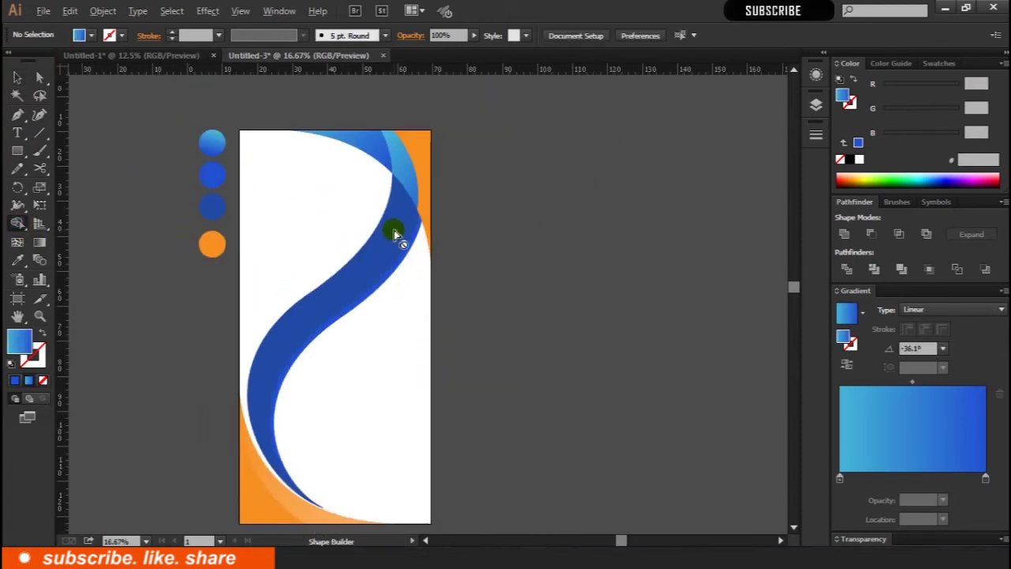
{"action": "mouse_move", "coordinate": [581, 89]}
{"action": "left_mouse_down"}
{"action": "mouse_move", "coordinate": [445, 214]}
{"action": "mouse_move", "coordinate": [485, 192]}
{"action": "left_mouse_up"}
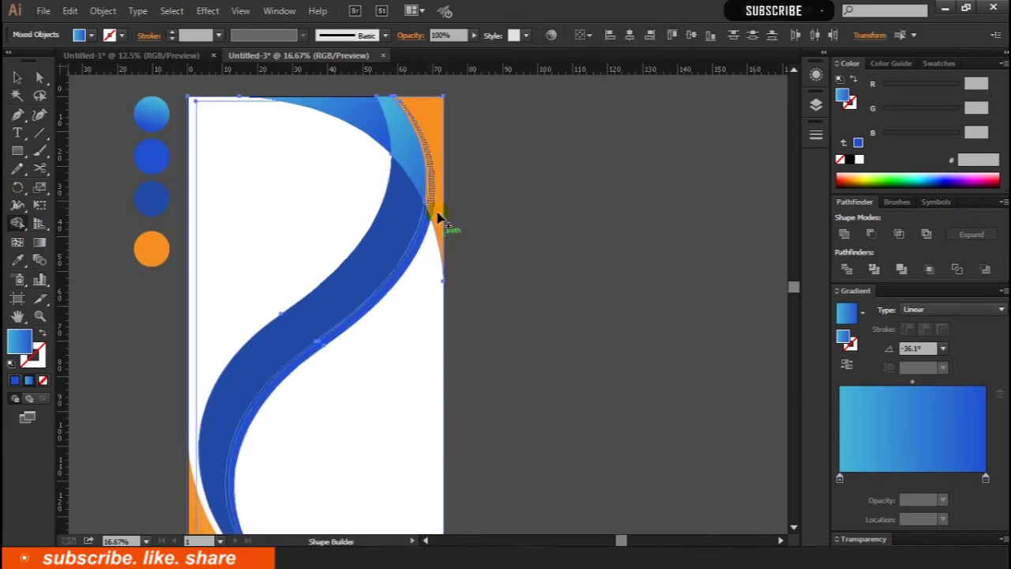
{"action": "key", "text": "v"}
{"action": "left_click", "coordinate": [485, 183]}
{"action": "key", "text": "shift+m"}
{"action": "key", "text": "ctrl+minus"}
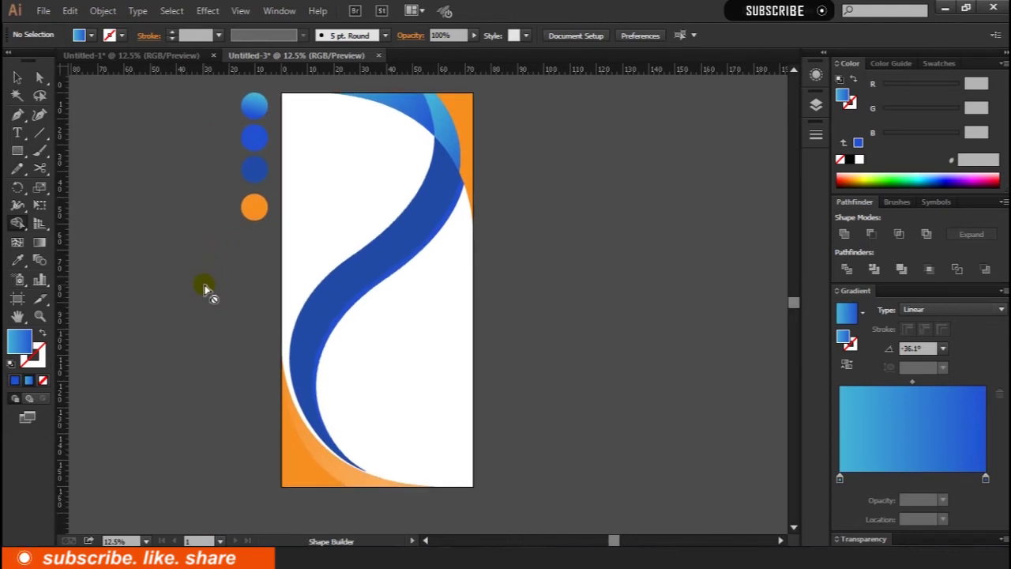
{"action": "scroll", "coordinate": [110, 215], "scroll_direction": "up", "scroll_amount": 1}
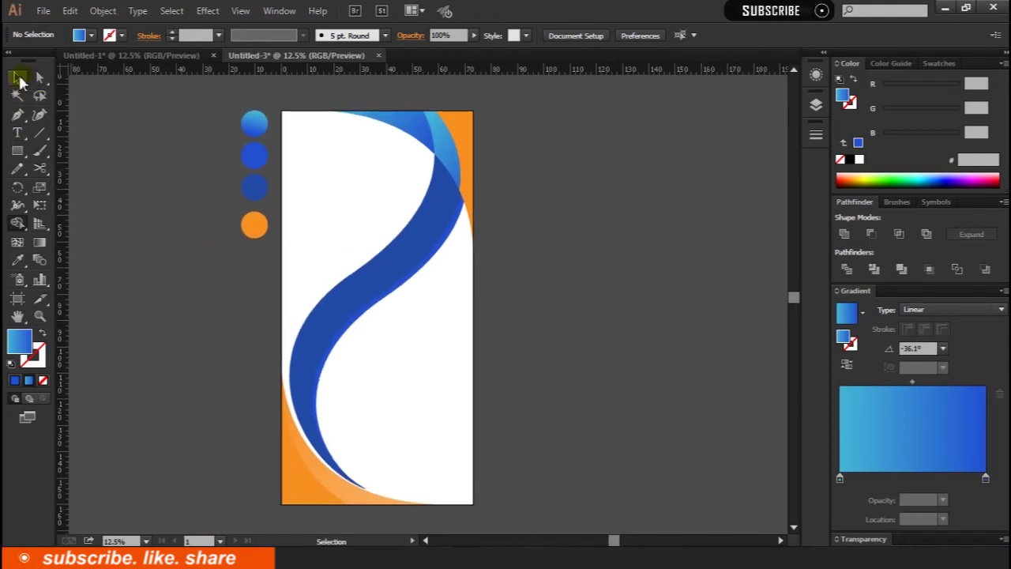
Place the writing-hand desk photo, then move it down and scale it up across the banner's middle.
{"action": "key", "text": "shift+m"}
{"action": "left_click", "coordinate": [44, 11]}
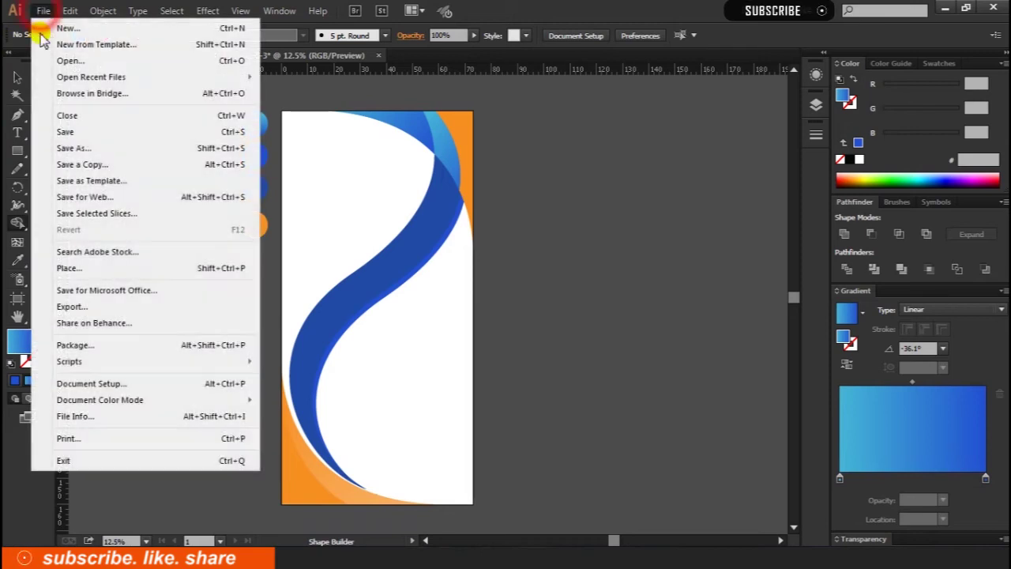
{"action": "left_click", "coordinate": [77, 271]}
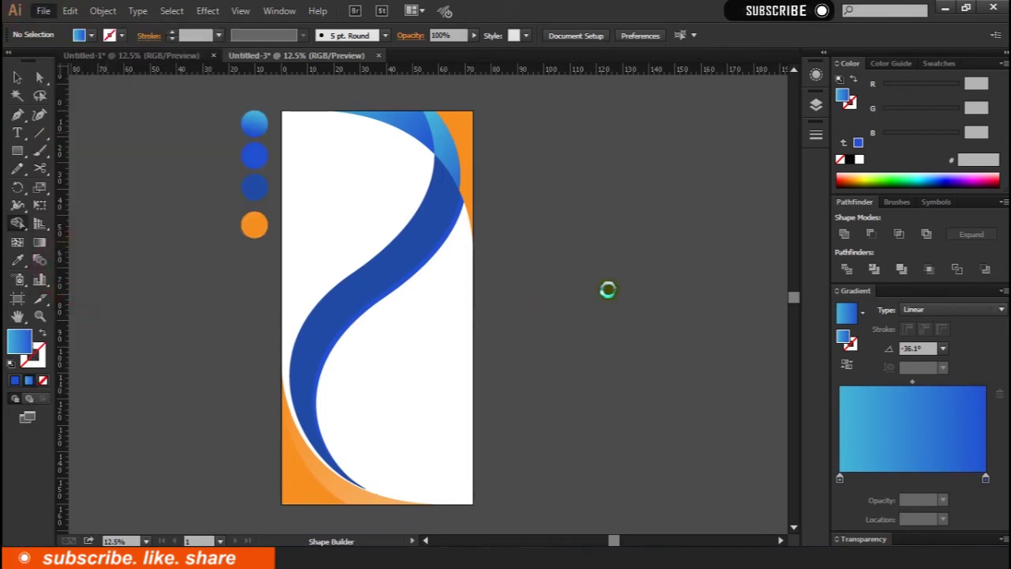
{"action": "mouse_move", "coordinate": [293, 162]}
{"action": "left_mouse_down"}
{"action": "mouse_move", "coordinate": [726, 482]}
{"action": "mouse_move", "coordinate": [547, 466]}
{"action": "left_mouse_up"}
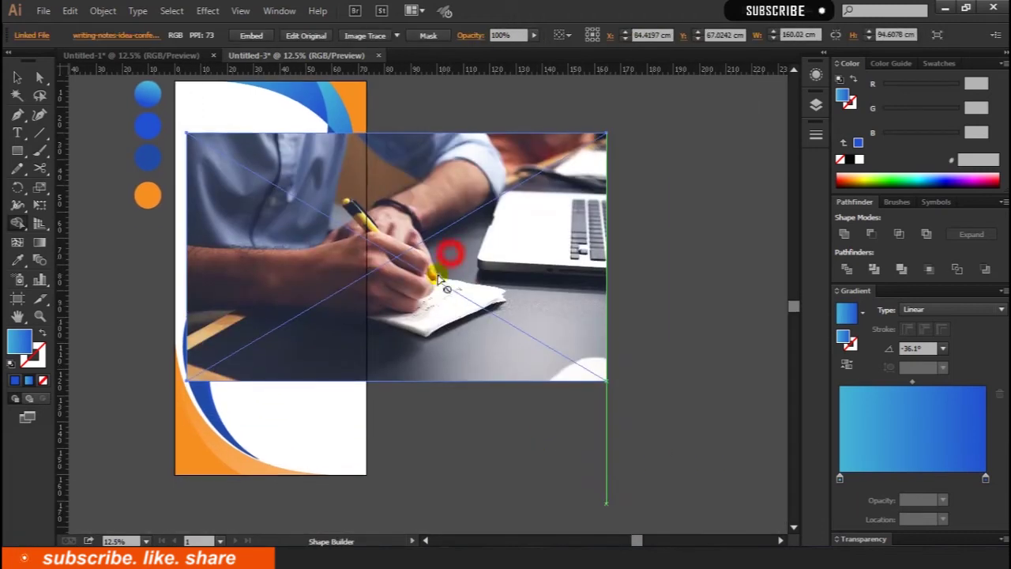
{"action": "left_click", "coordinate": [18, 76]}
{"action": "left_click_drag", "start_coordinate": [429, 219], "coordinate": [401, 320]}
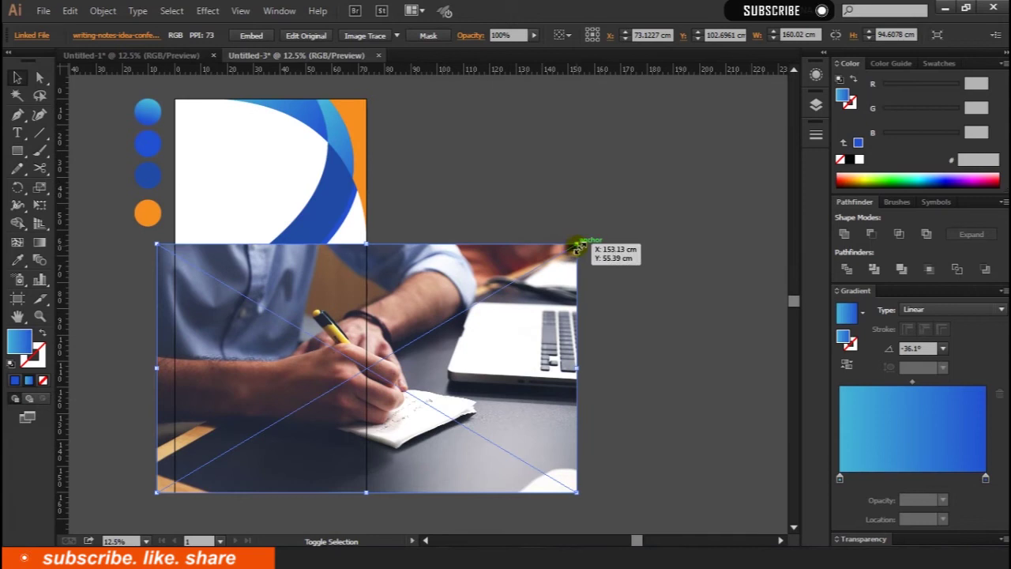
{"action": "left_click_drag", "start_coordinate": [578, 245], "coordinate": [673, 138]}
{"action": "left_click_drag", "start_coordinate": [471, 318], "coordinate": [421, 318]}
{"action": "scroll", "coordinate": [474, 300], "scroll_direction": "left", "scroll_amount": 3}
{"action": "right_click", "coordinate": [512, 291]}
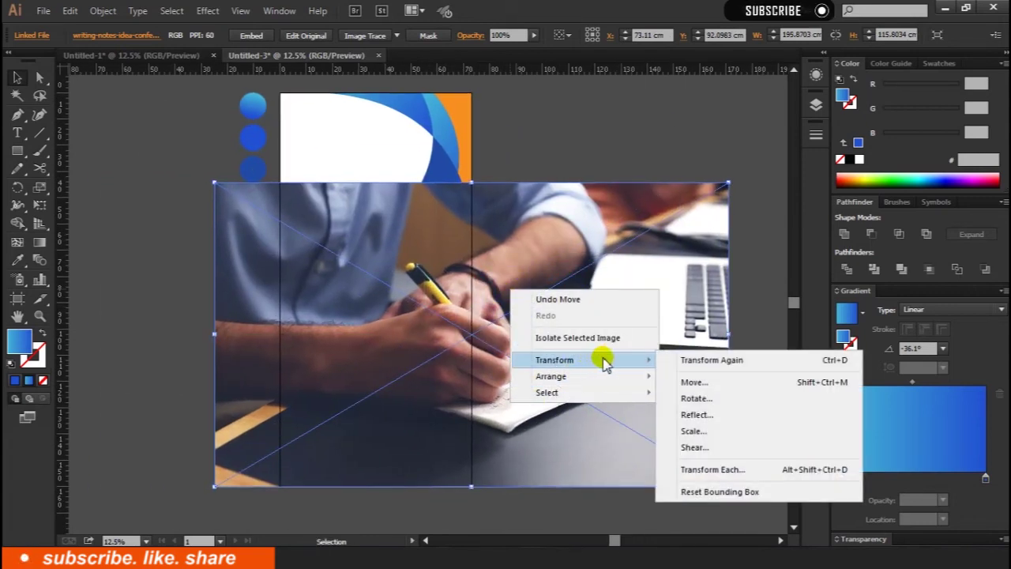
{"action": "mouse_move", "coordinate": [550, 376]}
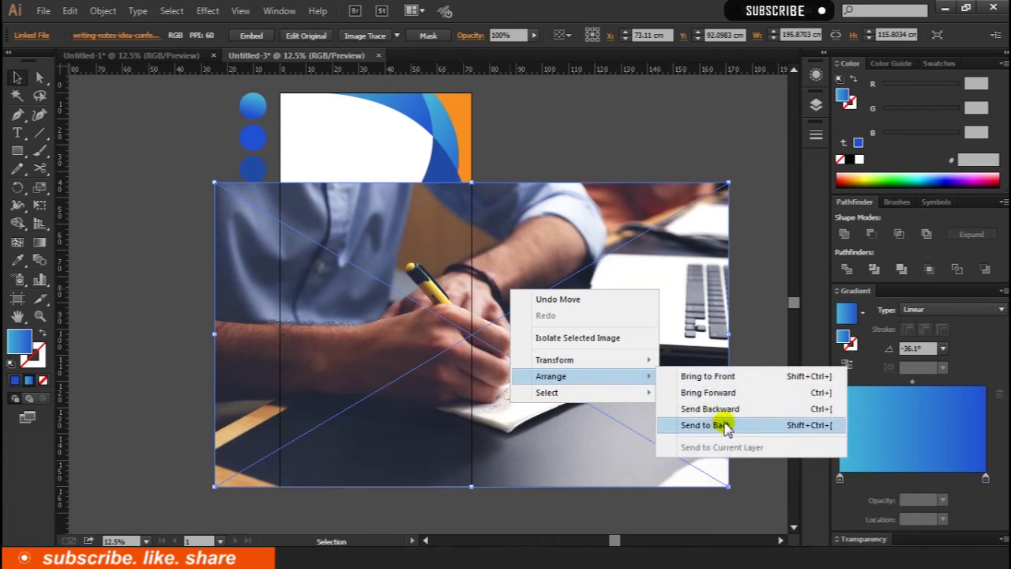
Send the photo to the back and clip it with the banner shape.
{"action": "left_click", "coordinate": [722, 425]}
{"action": "left_click", "coordinate": [388, 357], "text": "shift"}
{"action": "right_click", "coordinate": [393, 363]}
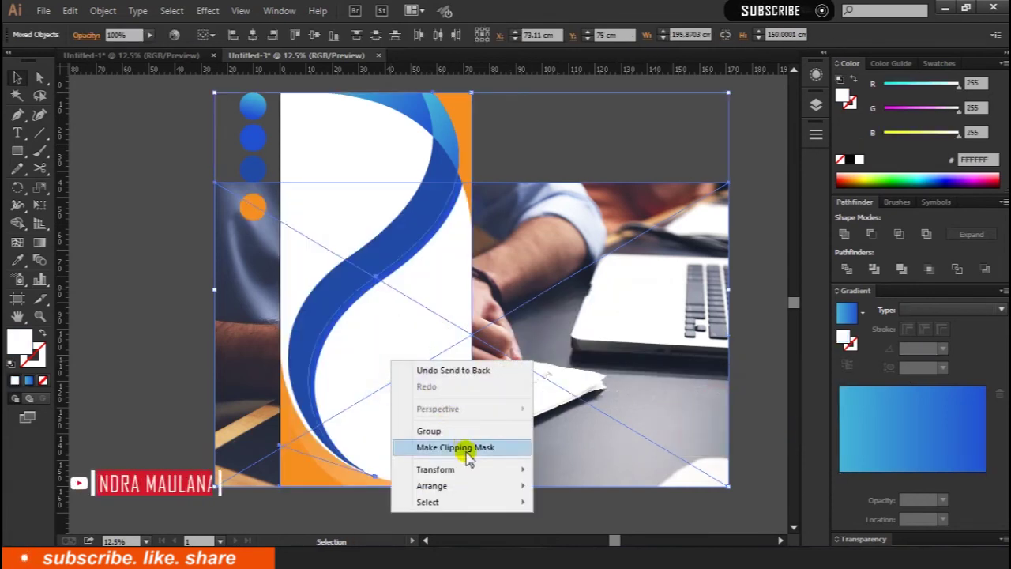
{"action": "left_click", "coordinate": [460, 447]}
Reposition and resize the photo inside the clip so the hand and pen show lower right.
{"action": "double_click", "coordinate": [410, 345]}
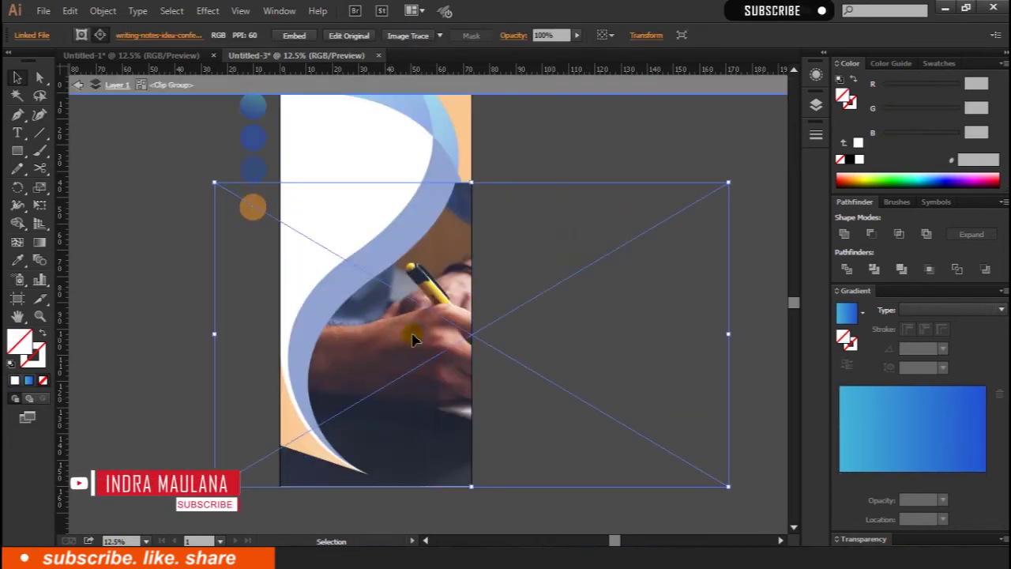
{"action": "left_click_drag", "start_coordinate": [409, 339], "coordinate": [452, 339]}
{"action": "left_click_drag", "start_coordinate": [770, 185], "coordinate": [620, 272]}
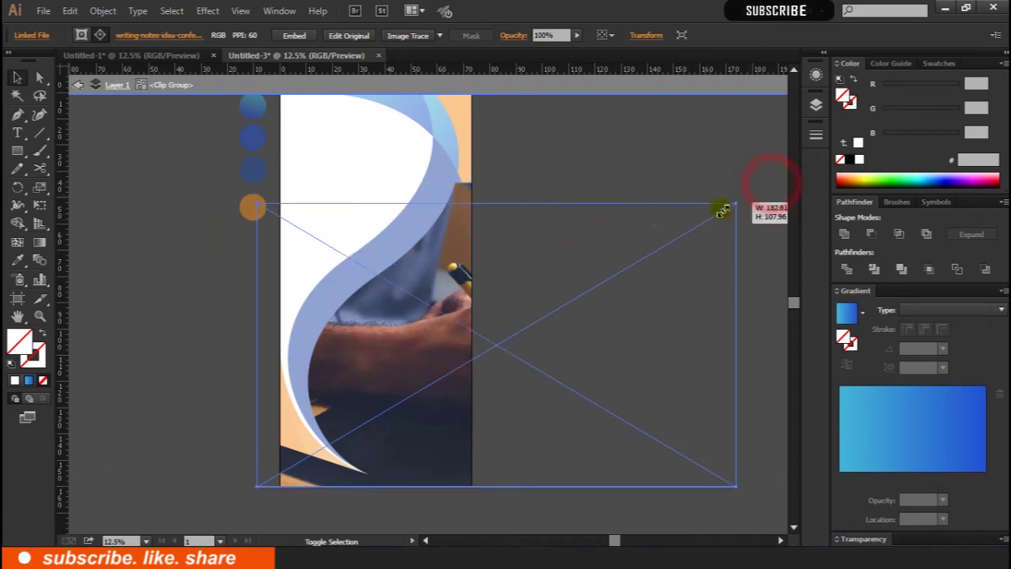
{"action": "mouse_move", "coordinate": [422, 348]}
{"action": "left_mouse_down"}
{"action": "mouse_move", "coordinate": [468, 332]}
{"action": "mouse_move", "coordinate": [519, 361]}
{"action": "mouse_move", "coordinate": [602, 308]}
{"action": "left_mouse_up"}
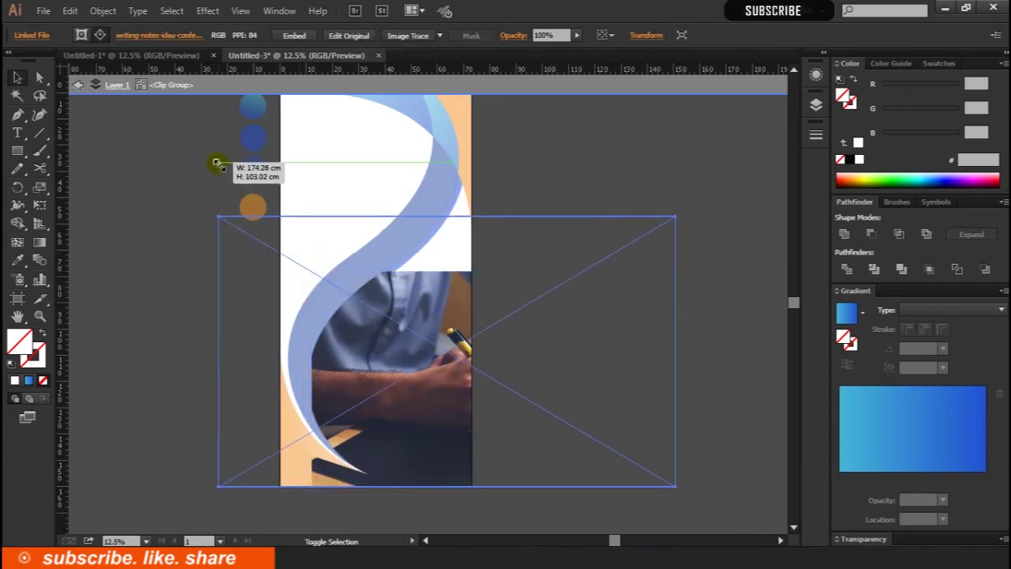
{"action": "left_click_drag", "start_coordinate": [312, 271], "coordinate": [217, 215]}
{"action": "left_click_drag", "start_coordinate": [398, 310], "coordinate": [432, 316]}
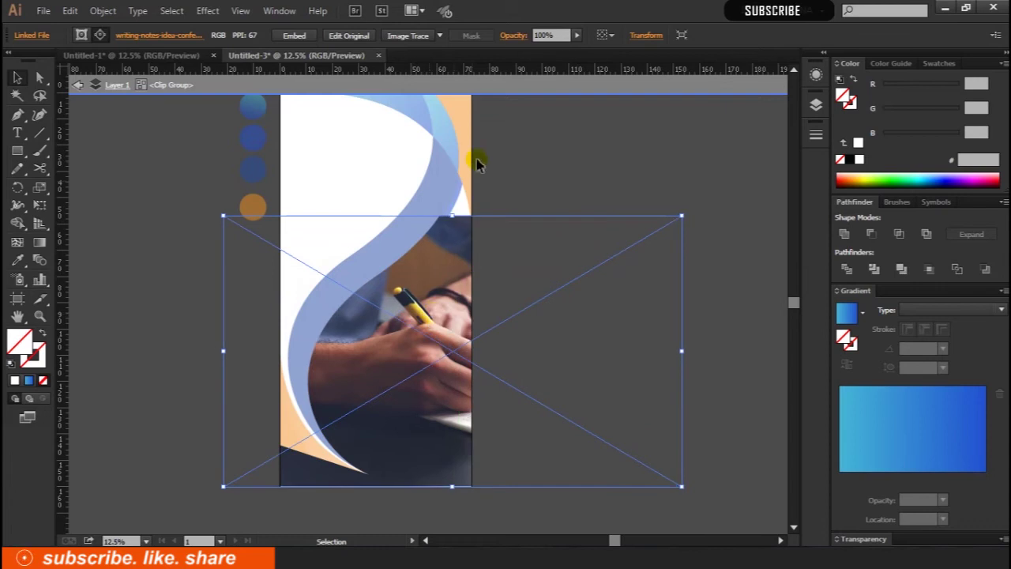
{"action": "left_click", "coordinate": [513, 86]}
{"action": "left_click", "coordinate": [640, 161]}
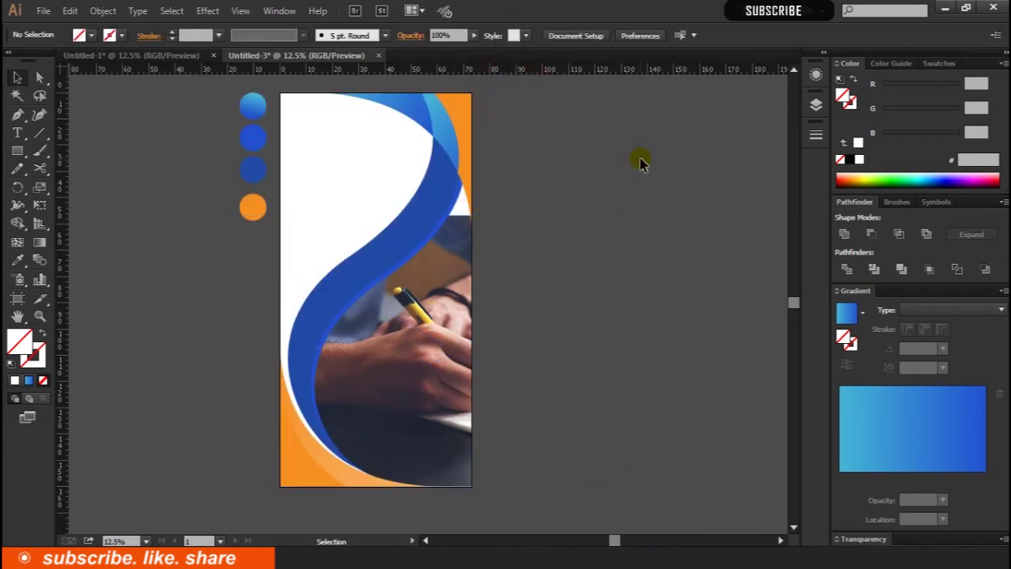
Draw a rectangle over the wave's upper right.
{"action": "scroll", "coordinate": [641, 163], "scroll_direction": "up", "scroll_amount": 2}
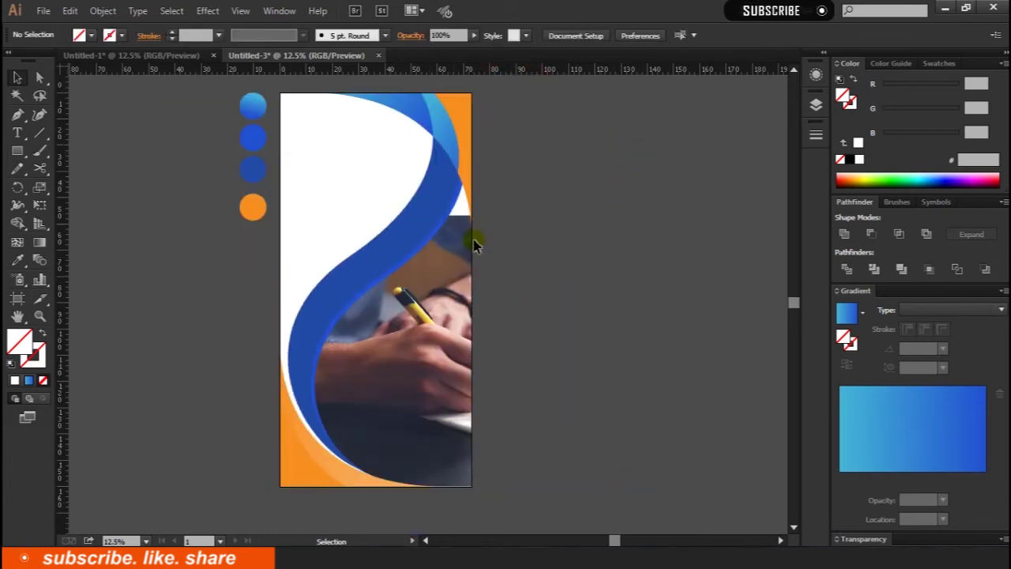
{"action": "scroll", "coordinate": [287, 241], "scroll_direction": "up", "scroll_amount": 1}
{"action": "scroll", "coordinate": [292, 203], "scroll_direction": "right", "scroll_amount": 2}
{"action": "left_click", "coordinate": [17, 152]}
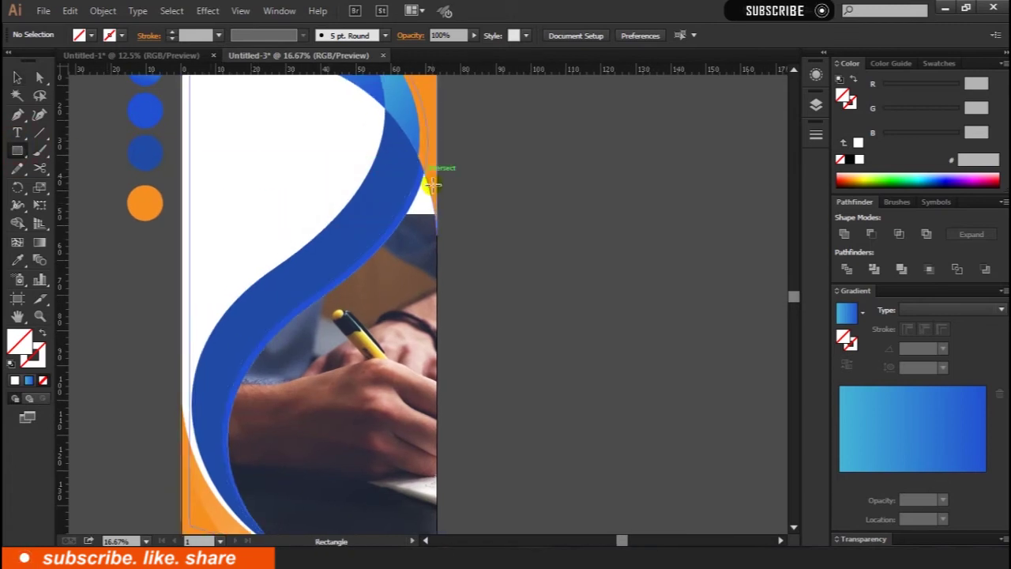
{"action": "left_click_drag", "start_coordinate": [436, 258], "coordinate": [318, 143]}
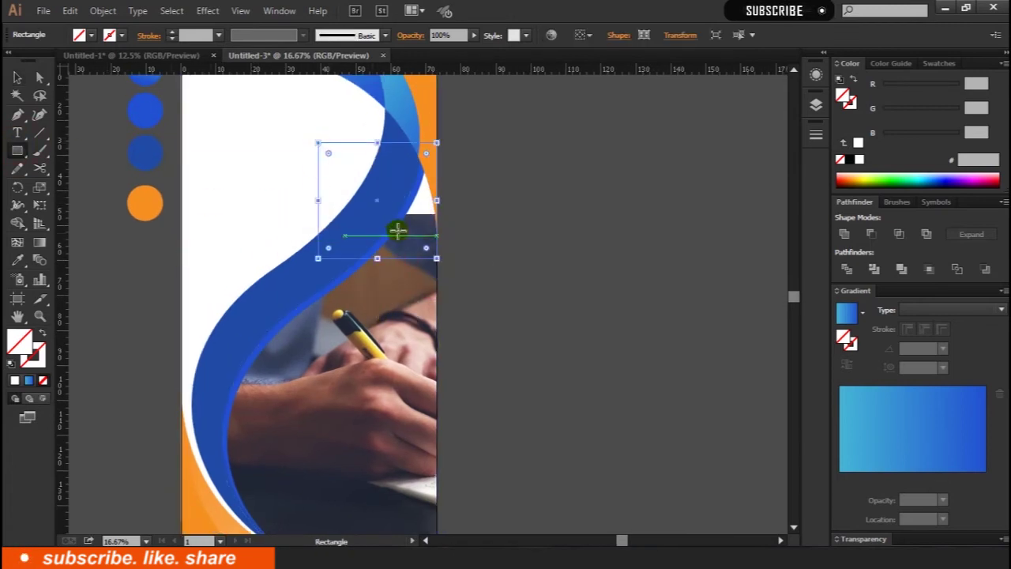
Fill the rectangle with a top-to-bottom white-to-transparent gradient, one stop at 0 opacity.
{"action": "left_click", "coordinate": [864, 312]}
{"action": "left_click", "coordinate": [746, 345]}
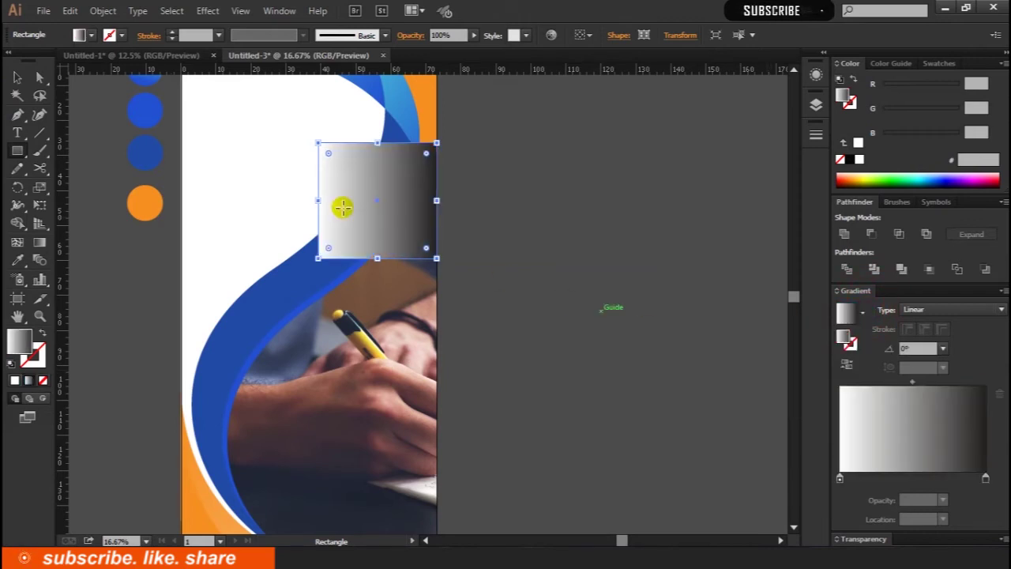
{"action": "left_click_drag", "start_coordinate": [840, 478], "coordinate": [915, 477]}
{"action": "left_click", "coordinate": [942, 499]}
{"action": "left_click", "coordinate": [945, 322]}
{"action": "left_click", "coordinate": [916, 499]}
{"action": "type", "text": "0"}
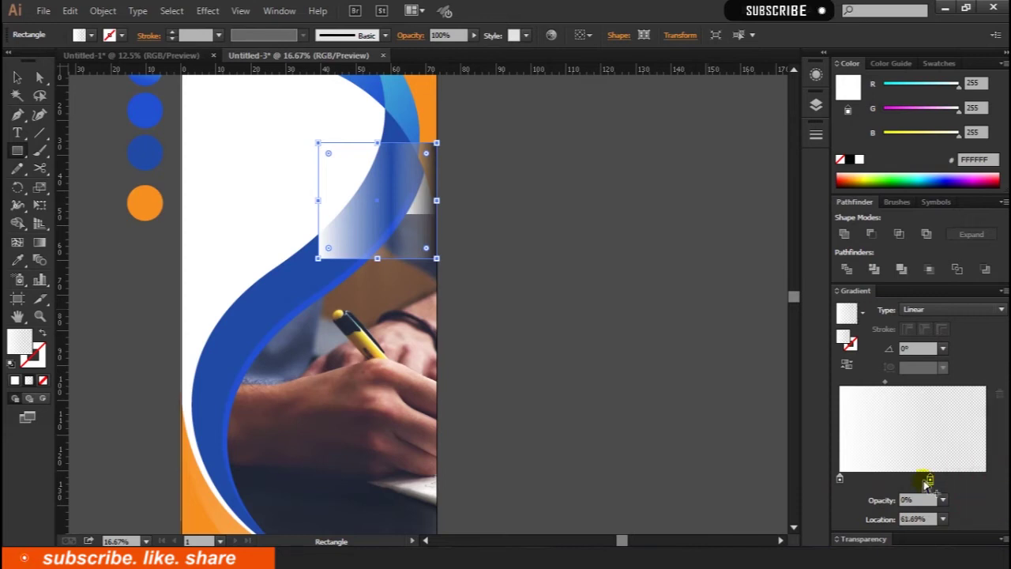
{"action": "left_click_drag", "start_coordinate": [929, 479], "coordinate": [930, 537]}
{"action": "left_click", "coordinate": [39, 242]}
{"action": "left_click_drag", "start_coordinate": [371, 118], "coordinate": [377, 276]}
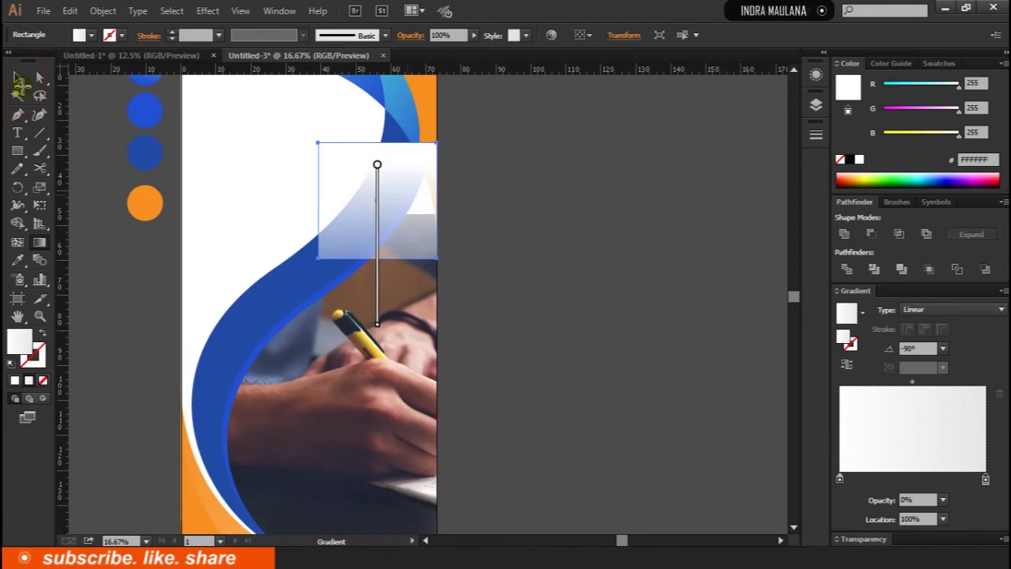
Stretch the gradient rectangle down over the photo and shorten the fade higher up.
{"action": "left_click", "coordinate": [15, 76]}
{"action": "left_click", "coordinate": [379, 259]}
{"action": "left_click_drag", "start_coordinate": [378, 258], "coordinate": [377, 411]}
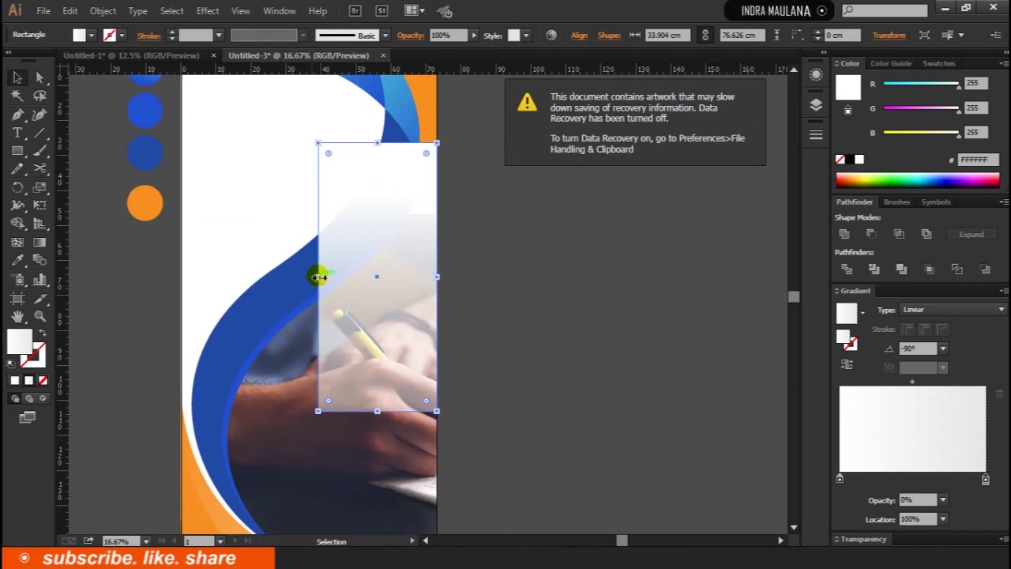
{"action": "left_click_drag", "start_coordinate": [318, 276], "coordinate": [248, 277]}
{"action": "scroll", "coordinate": [221, 296], "scroll_direction": "down", "scroll_amount": 2}
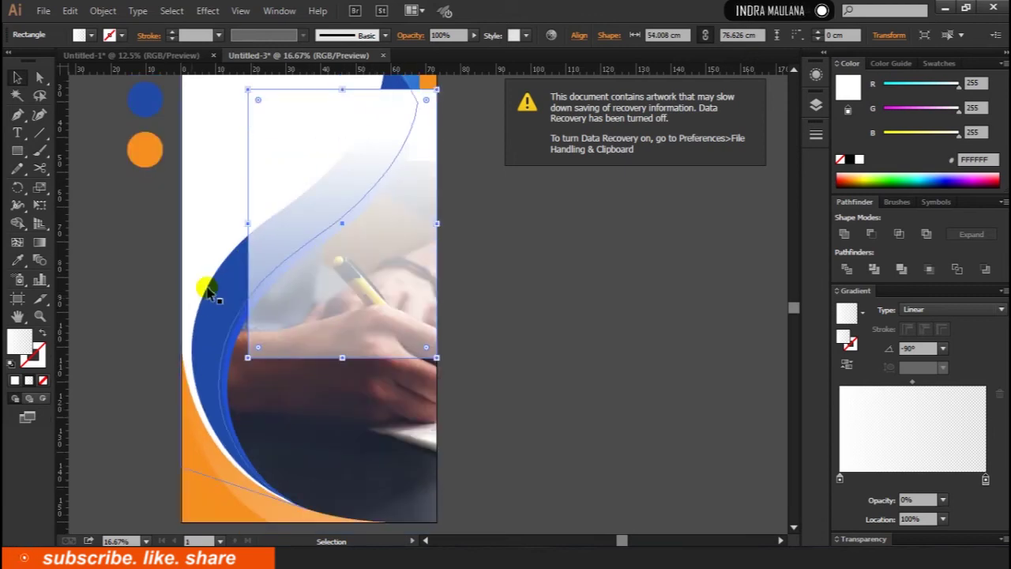
{"action": "left_click", "coordinate": [39, 242]}
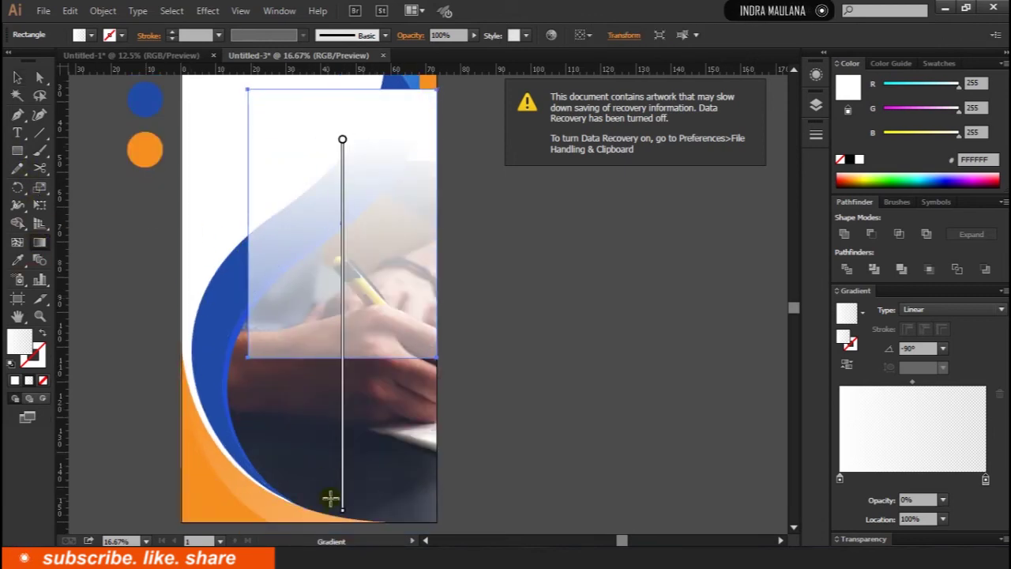
{"action": "left_click_drag", "start_coordinate": [342, 512], "coordinate": [340, 303]}
{"action": "left_click_drag", "start_coordinate": [342, 170], "coordinate": [343, 197]}
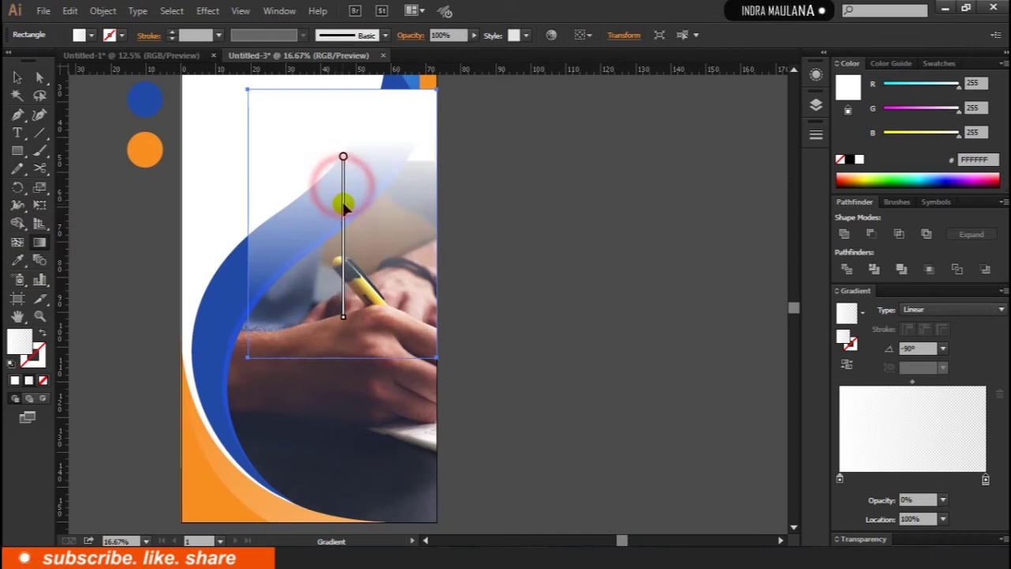
Widen the fade rectangle over the photo's left side and view the whole artboard.
{"action": "left_click", "coordinate": [18, 77]}
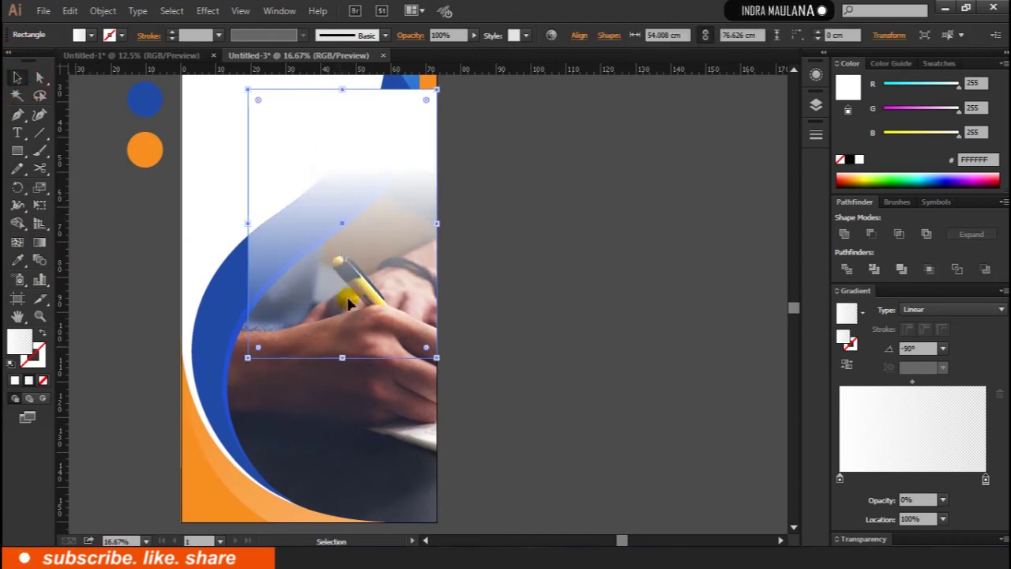
{"action": "left_click_drag", "start_coordinate": [248, 224], "coordinate": [200, 224]}
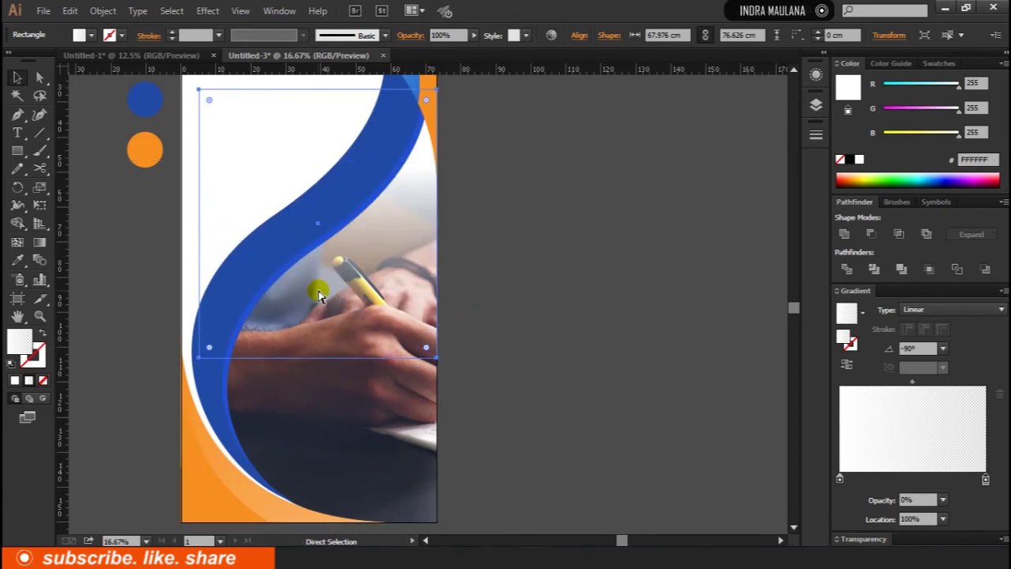
{"action": "left_click", "coordinate": [703, 266]}
{"action": "key", "text": "ctrl+minus"}
{"action": "key", "text": "ctrl+minus"}
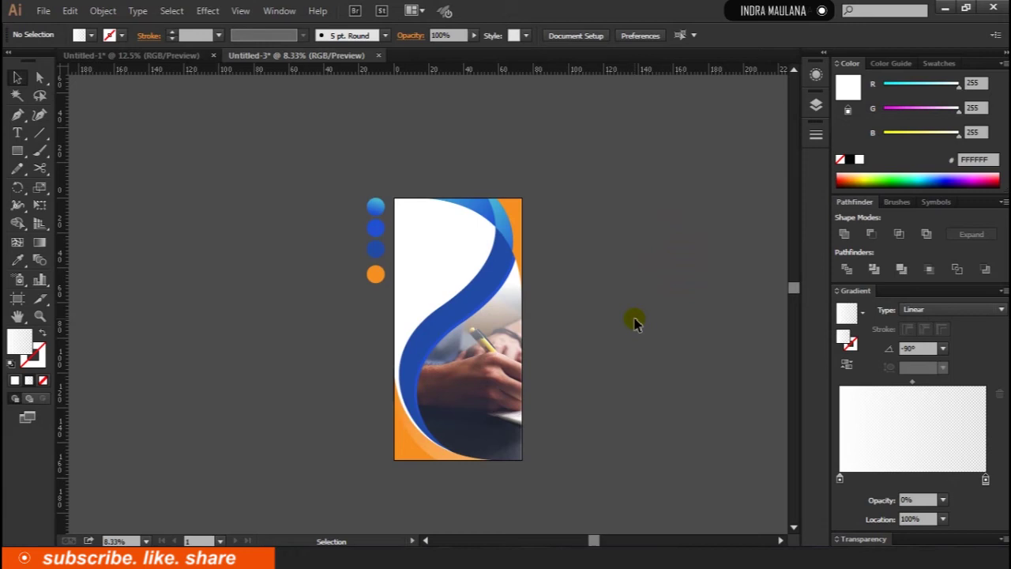
Fill the white curved left shape with a White-to-grey AFAEAE gradient.
{"action": "scroll", "coordinate": [628, 324], "scroll_direction": "up", "scroll_amount": 1}
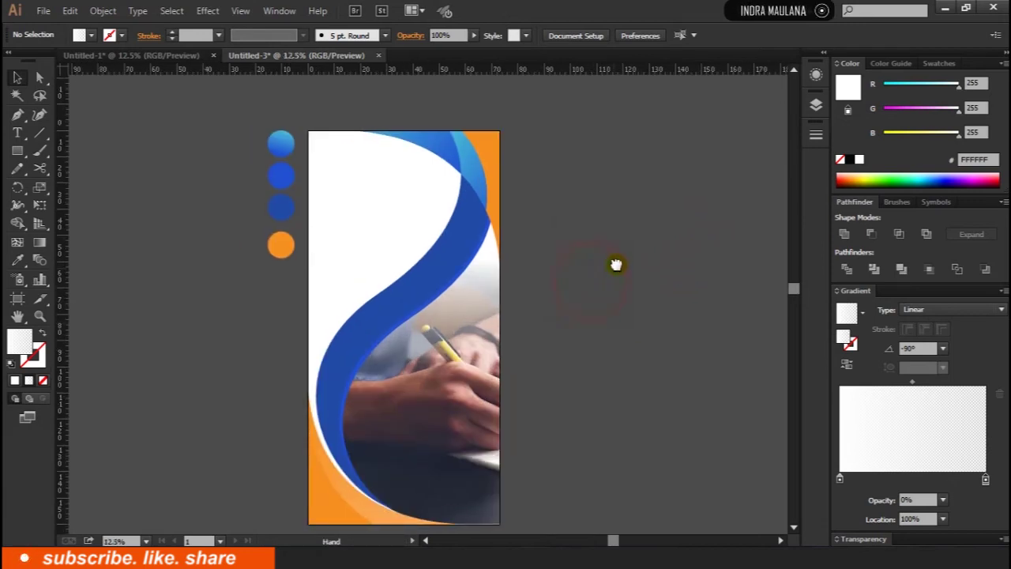
{"action": "scroll", "coordinate": [669, 308], "scroll_direction": "up", "scroll_amount": 1}
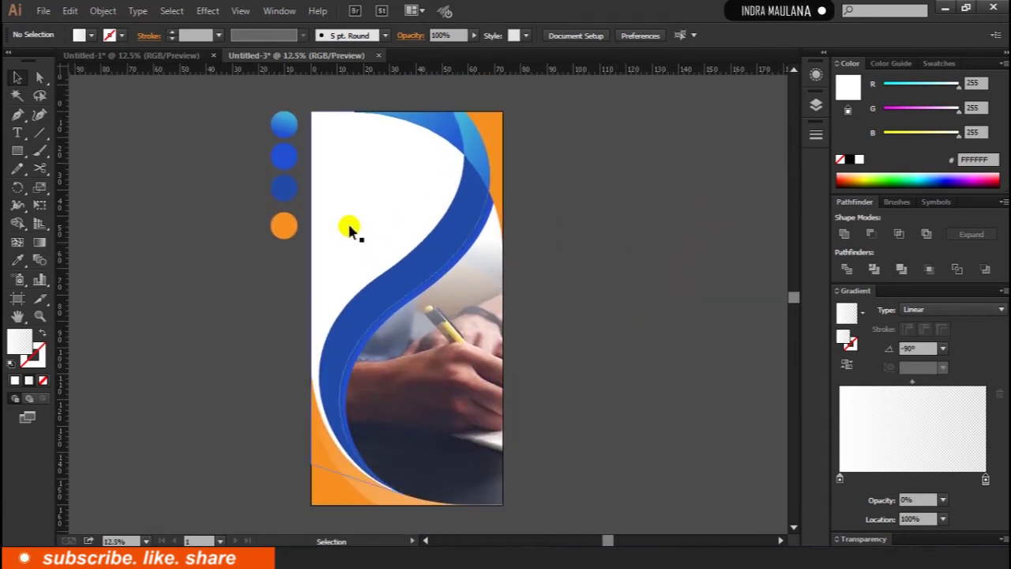
{"action": "scroll", "coordinate": [155, 321], "scroll_direction": "up", "scroll_amount": 1}
{"action": "left_click", "coordinate": [385, 223]}
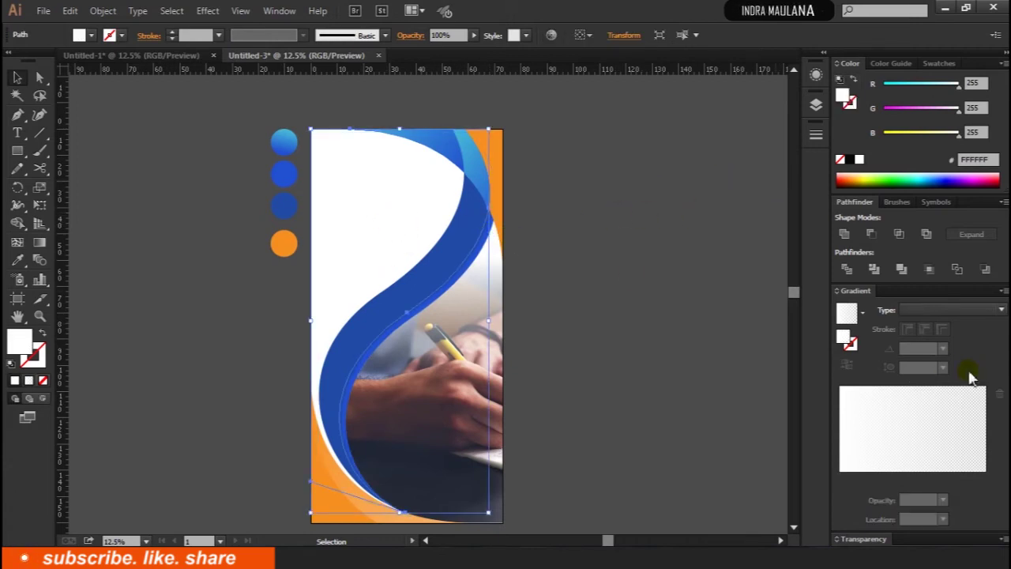
{"action": "left_click", "coordinate": [864, 313]}
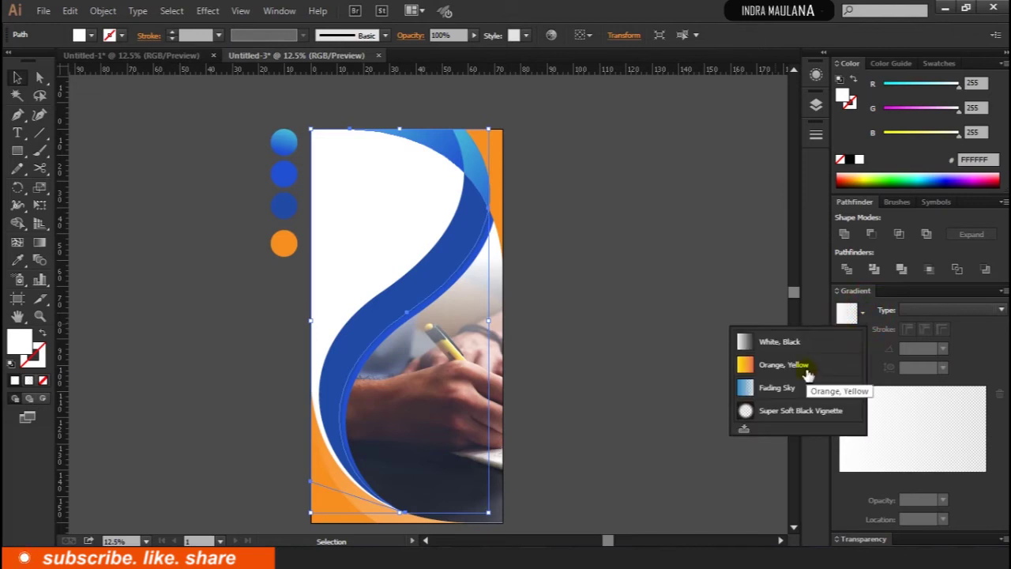
{"action": "left_click", "coordinate": [781, 341]}
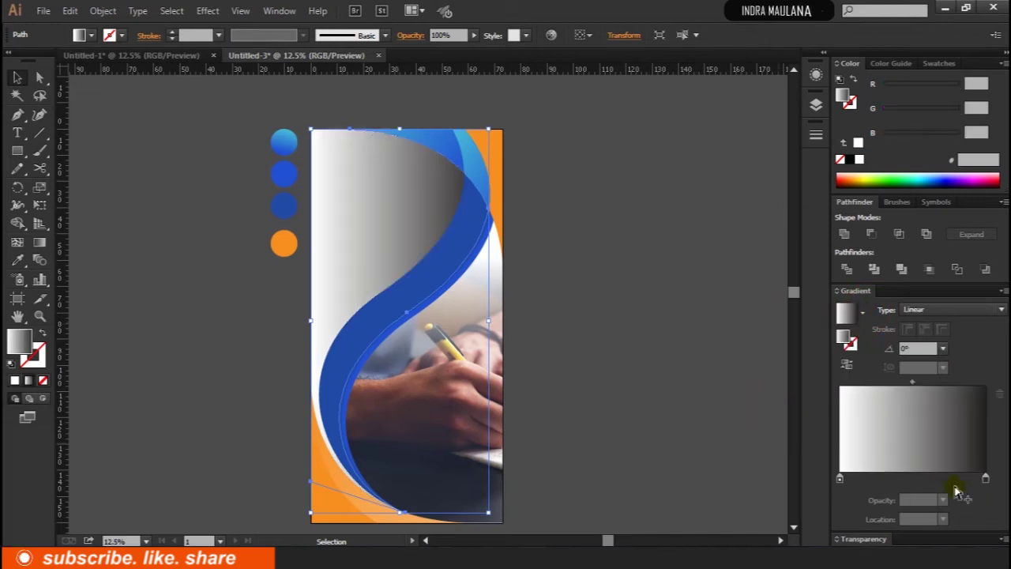
{"action": "left_click", "coordinate": [891, 474]}
{"action": "left_click_drag", "start_coordinate": [986, 477], "coordinate": [970, 514]}
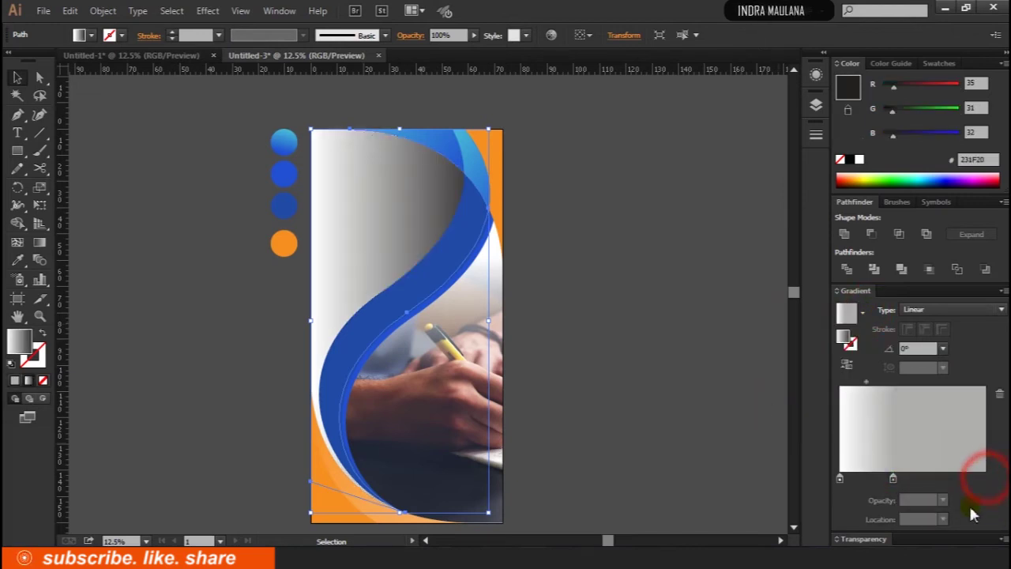
{"action": "left_click", "coordinate": [891, 478]}
Make the shape's gradient run vertically from top to bottom.
{"action": "left_click", "coordinate": [38, 247]}
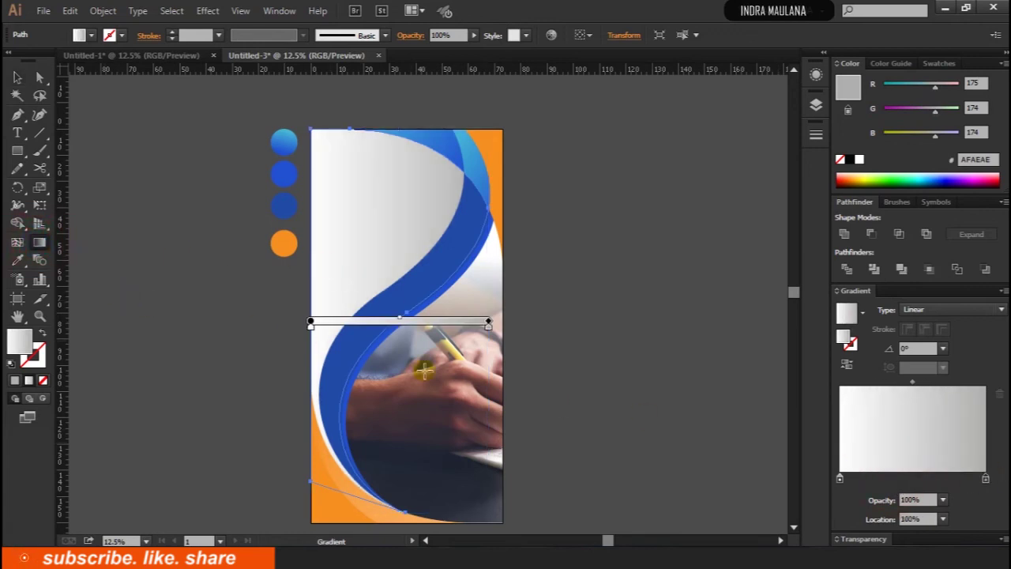
{"action": "left_click_drag", "start_coordinate": [426, 386], "coordinate": [308, 196]}
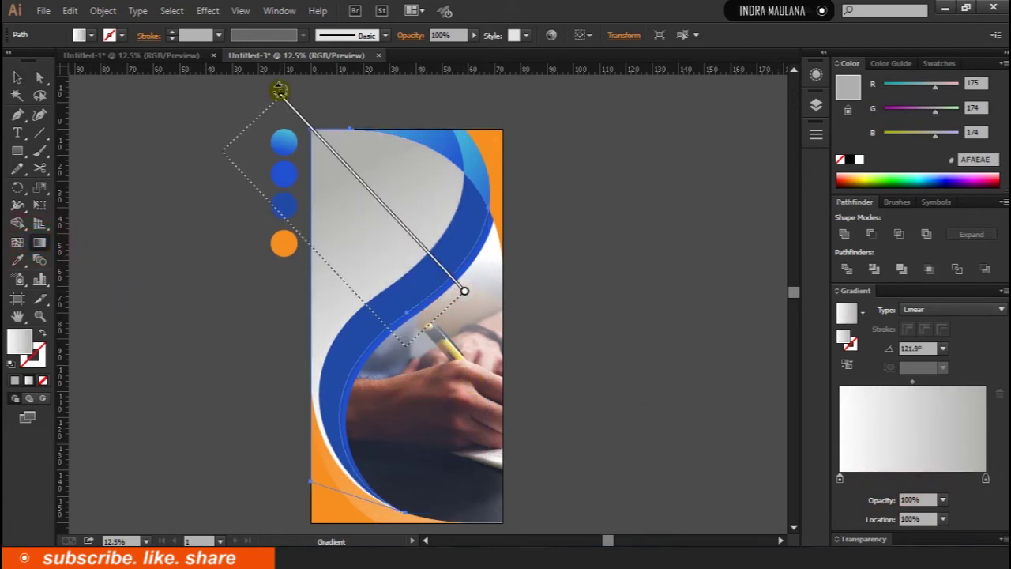
{"action": "left_click_drag", "start_coordinate": [459, 289], "coordinate": [221, 153]}
{"action": "left_click_drag", "start_coordinate": [327, 135], "coordinate": [407, 418]}
{"action": "left_click_drag", "start_coordinate": [329, 115], "coordinate": [332, 467]}
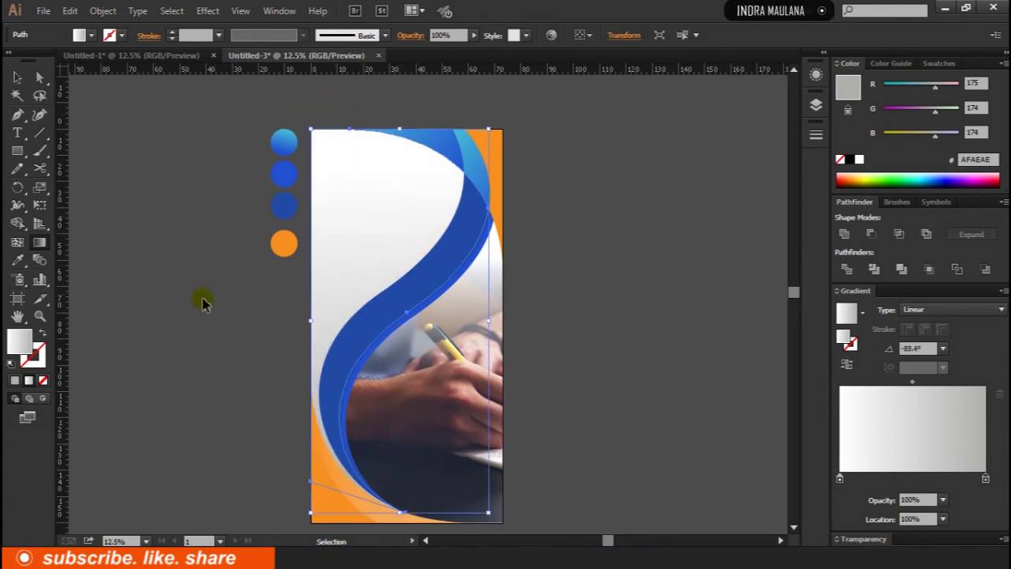
{"action": "left_click", "coordinate": [212, 335]}
{"action": "left_click_drag", "start_coordinate": [210, 346], "coordinate": [213, 332]}
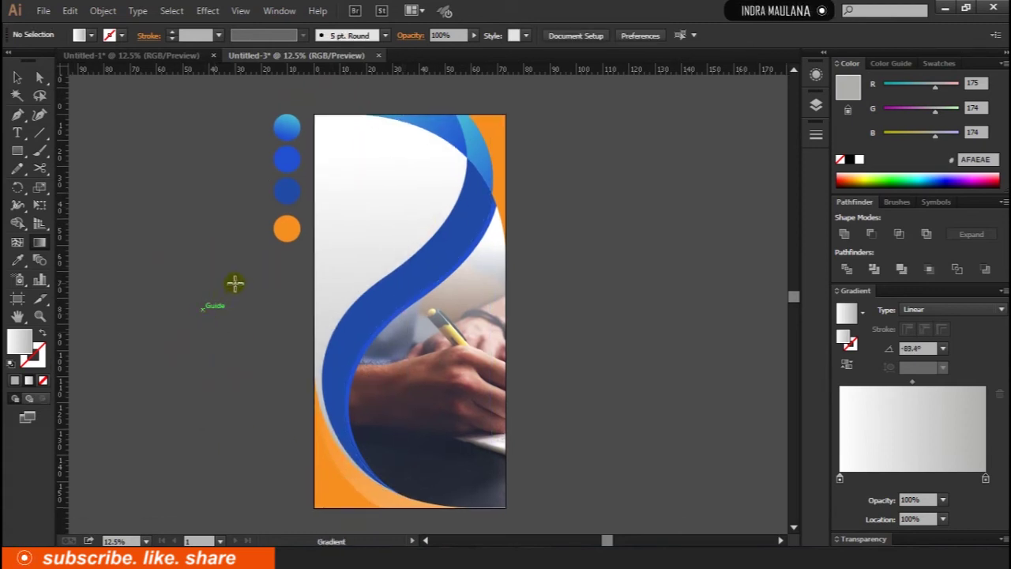
Give the blue wave the top circle's blue gradient with the Eyedropper.
{"action": "left_click", "coordinate": [16, 79]}
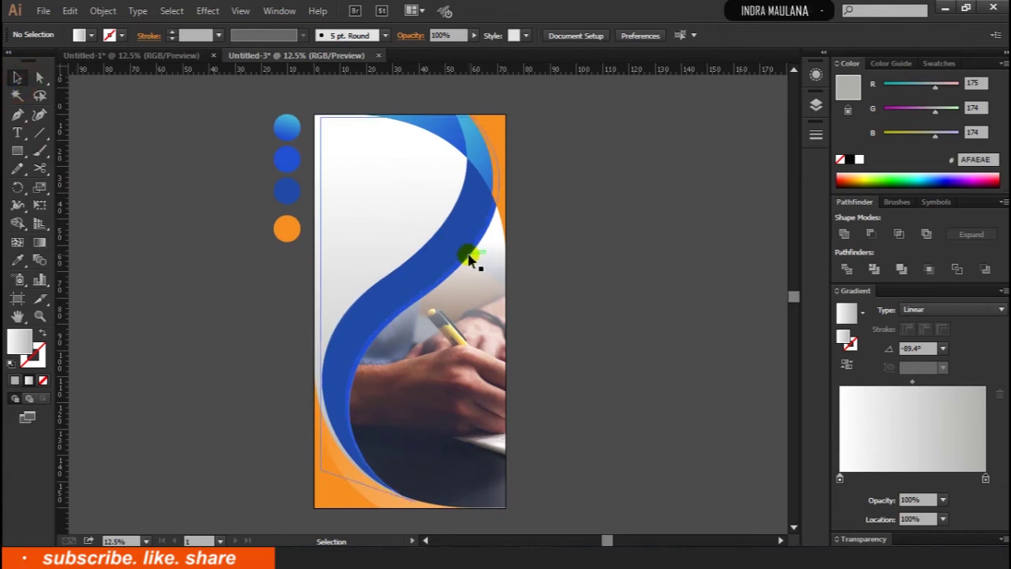
{"action": "double_click", "coordinate": [469, 258]}
{"action": "double_click", "coordinate": [155, 179]}
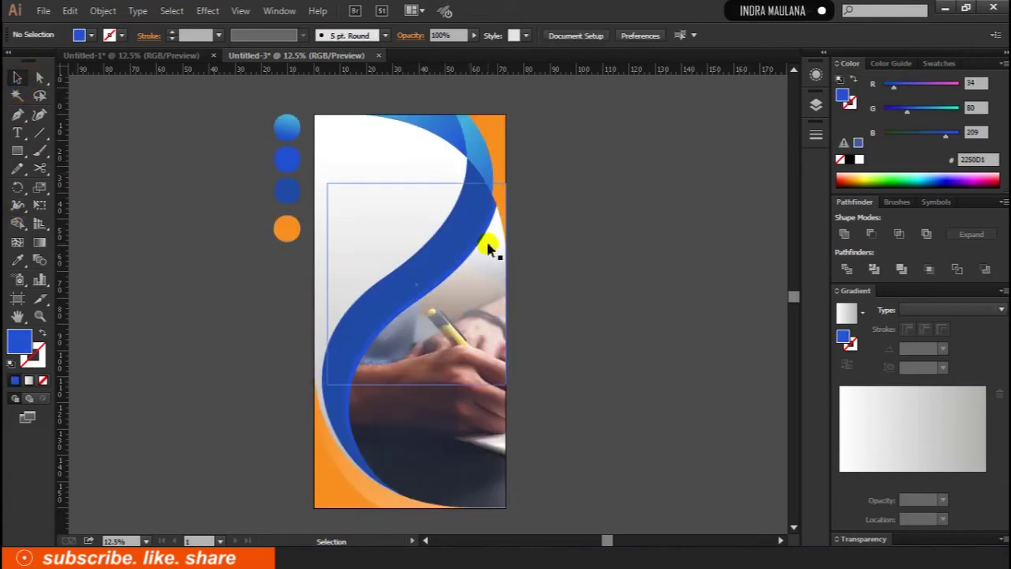
{"action": "left_click", "coordinate": [478, 239]}
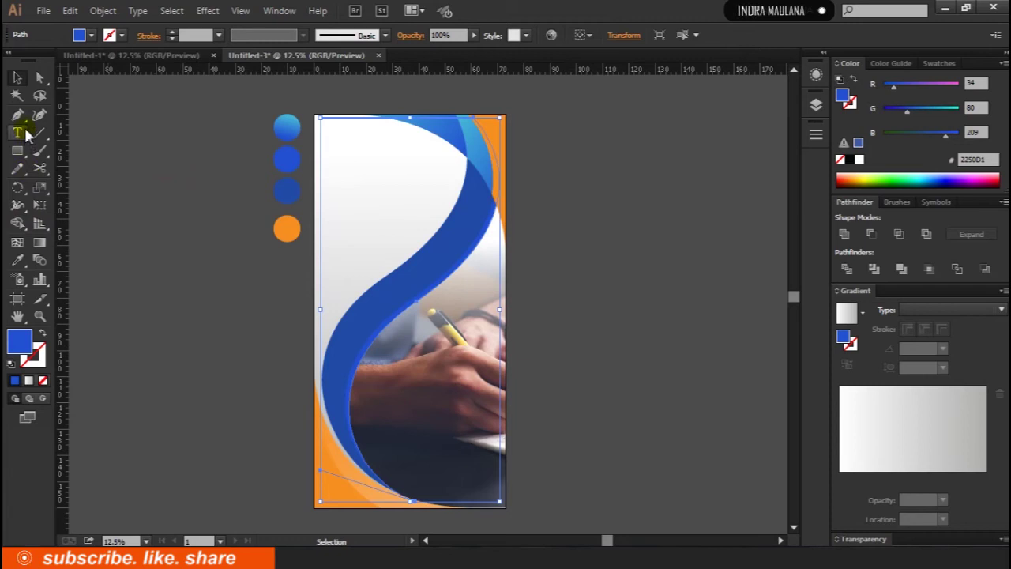
{"action": "left_click", "coordinate": [17, 260]}
{"action": "left_click", "coordinate": [282, 126]}
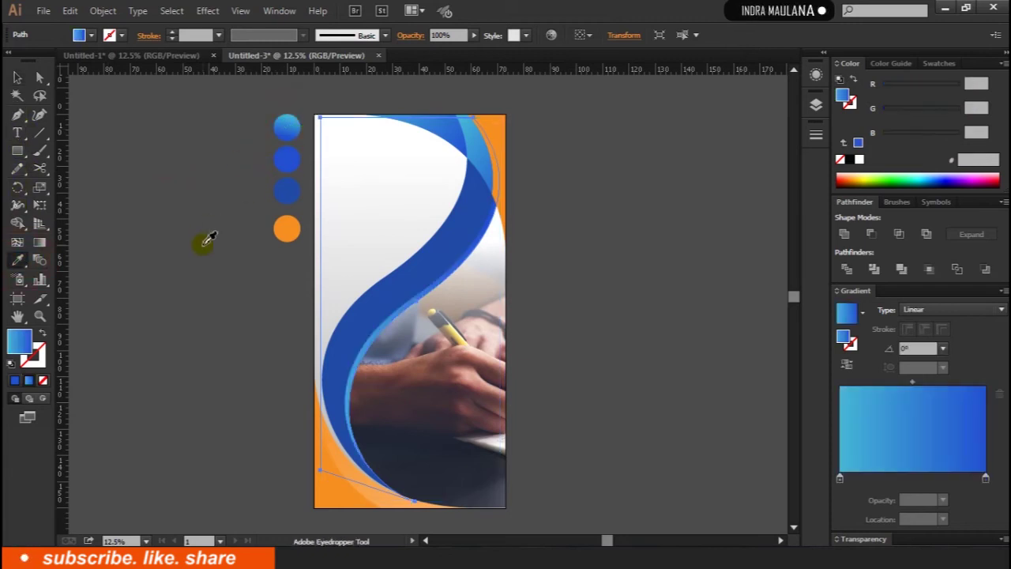
{"action": "left_click", "coordinate": [164, 305], "text": "ctrl"}
{"action": "left_click_drag", "start_coordinate": [170, 287], "coordinate": [165, 288]}
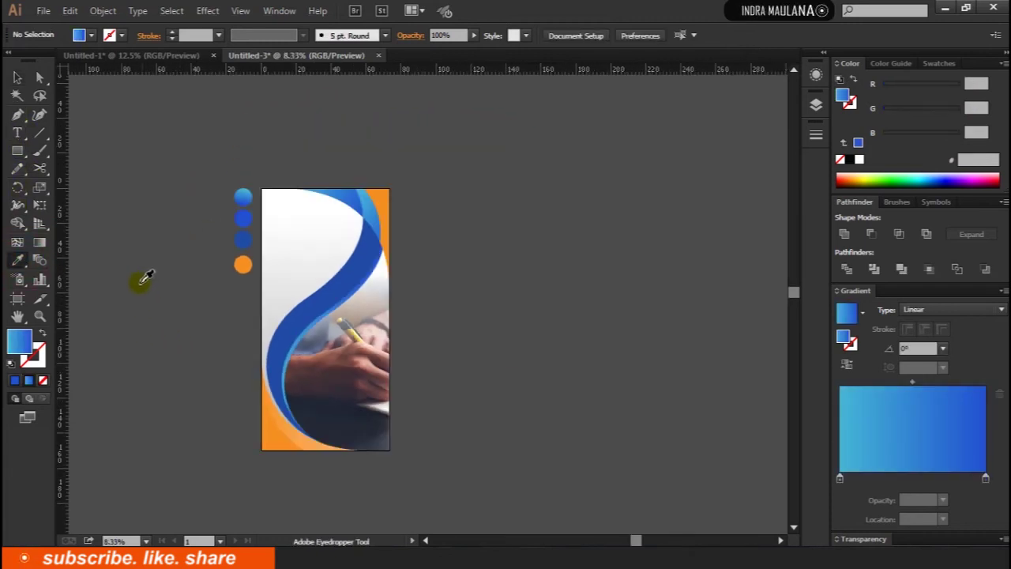
{"action": "left_click_drag", "start_coordinate": [198, 170], "coordinate": [195, 246]}
{"action": "scroll", "coordinate": [195, 246], "scroll_direction": "down", "scroll_amount": 2}
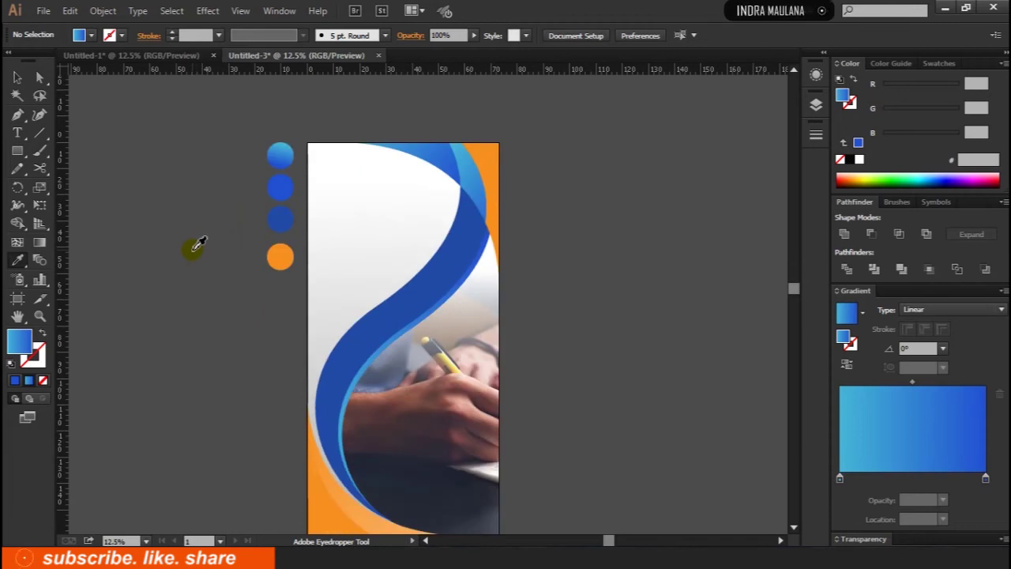
{"action": "scroll", "coordinate": [305, 229], "scroll_direction": "up", "scroll_amount": 1}
Add the text 'Business', enlarged at the artboard's top-left.
{"action": "left_click", "coordinate": [17, 132]}
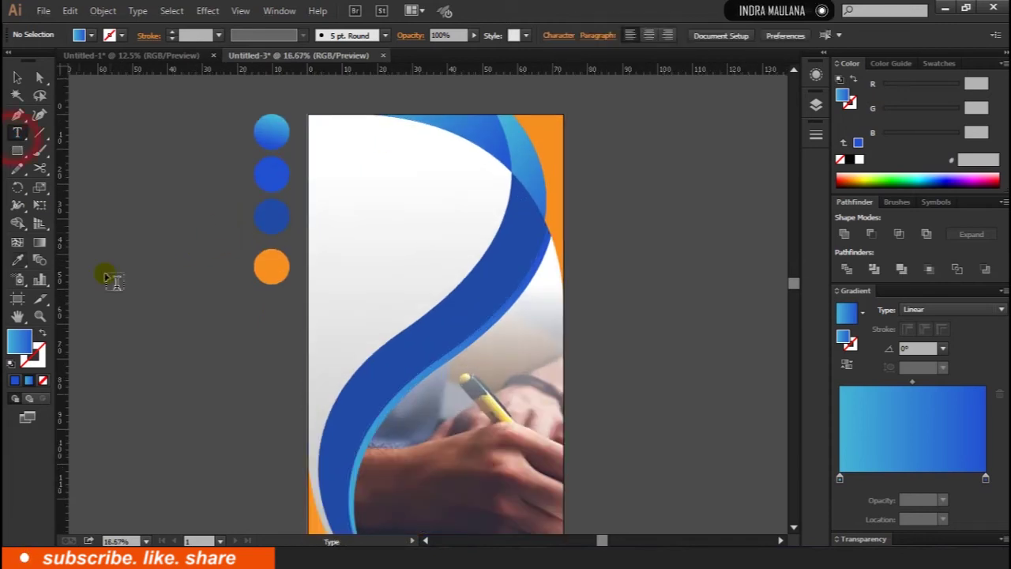
{"action": "left_click", "coordinate": [198, 233]}
{"action": "type", "text": "Business"}
{"action": "key", "text": "Escape"}
{"action": "left_click_drag", "start_coordinate": [284, 237], "coordinate": [394, 287]}
{"action": "left_click_drag", "start_coordinate": [237, 252], "coordinate": [429, 153]}
{"action": "left_click_drag", "start_coordinate": [542, 185], "coordinate": [437, 193]}
{"action": "left_click_drag", "start_coordinate": [356, 175], "coordinate": [359, 145]}
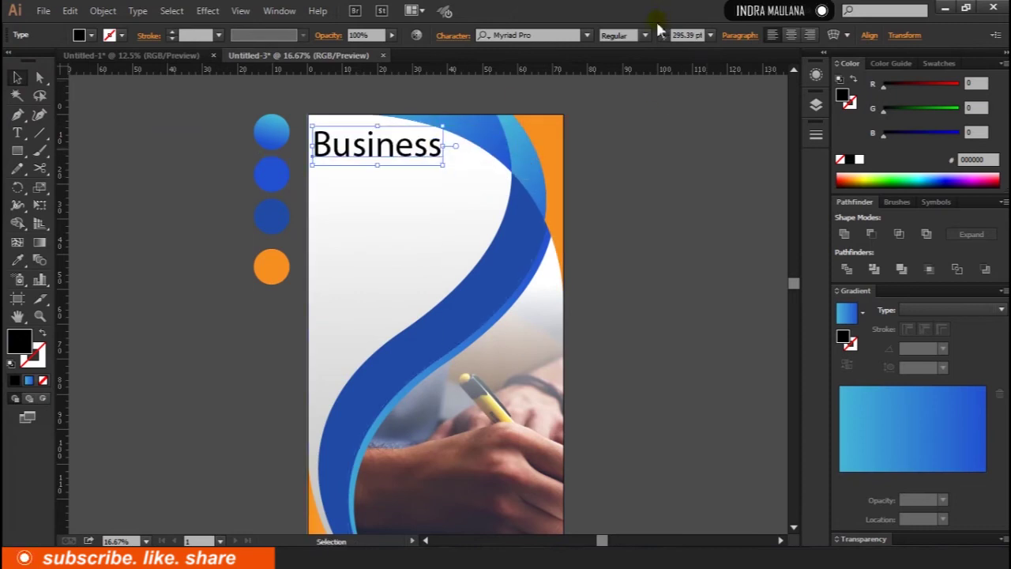
Make the Business heading bold and blue 2250D1 from the circle, scaling it slightly down.
{"action": "left_click", "coordinate": [643, 35]}
{"action": "left_click", "coordinate": [626, 182]}
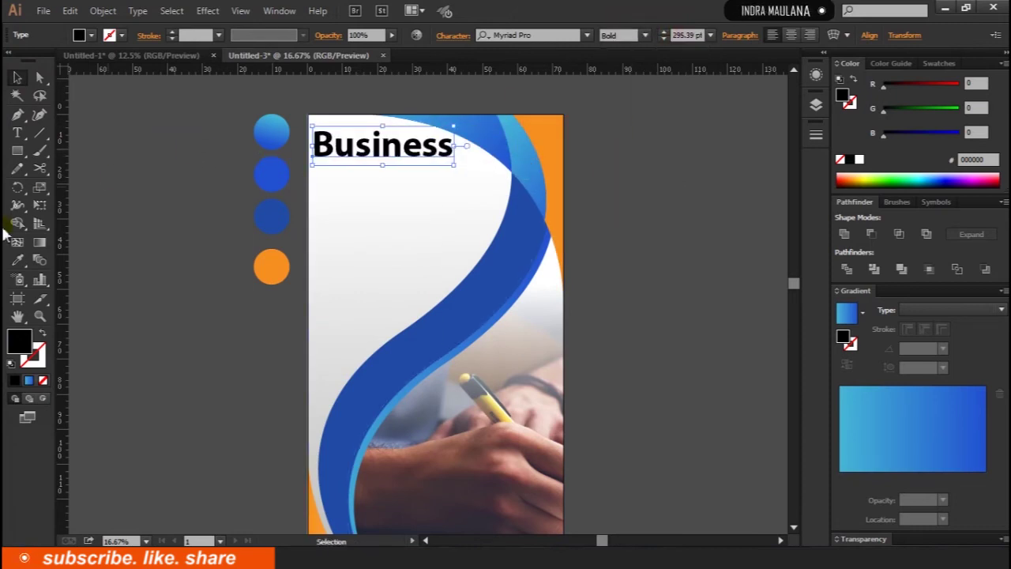
{"action": "left_click", "coordinate": [17, 260]}
{"action": "left_click", "coordinate": [271, 174]}
{"action": "left_click", "coordinate": [17, 77]}
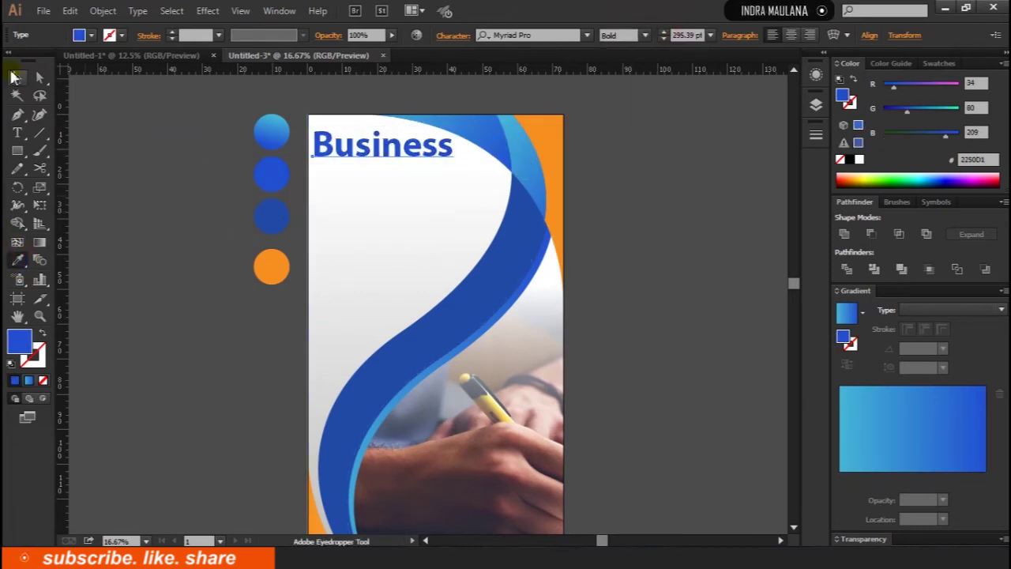
{"action": "key", "text": "ctrl+equal"}
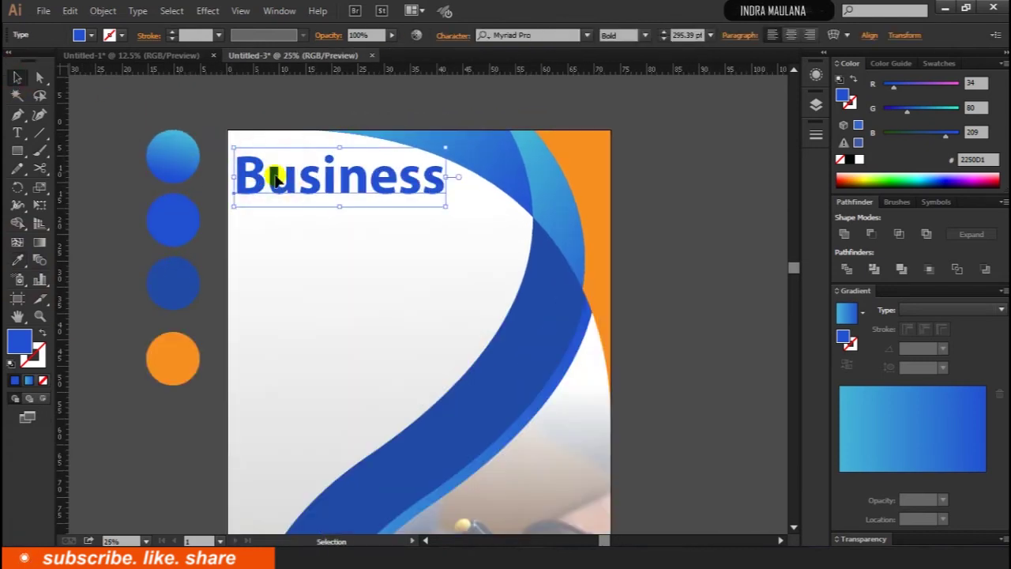
{"action": "left_click_drag", "start_coordinate": [445, 148], "coordinate": [421, 156]}
Nudge the Business heading slightly left into place at the top-left.
{"action": "left_click", "coordinate": [153, 276]}
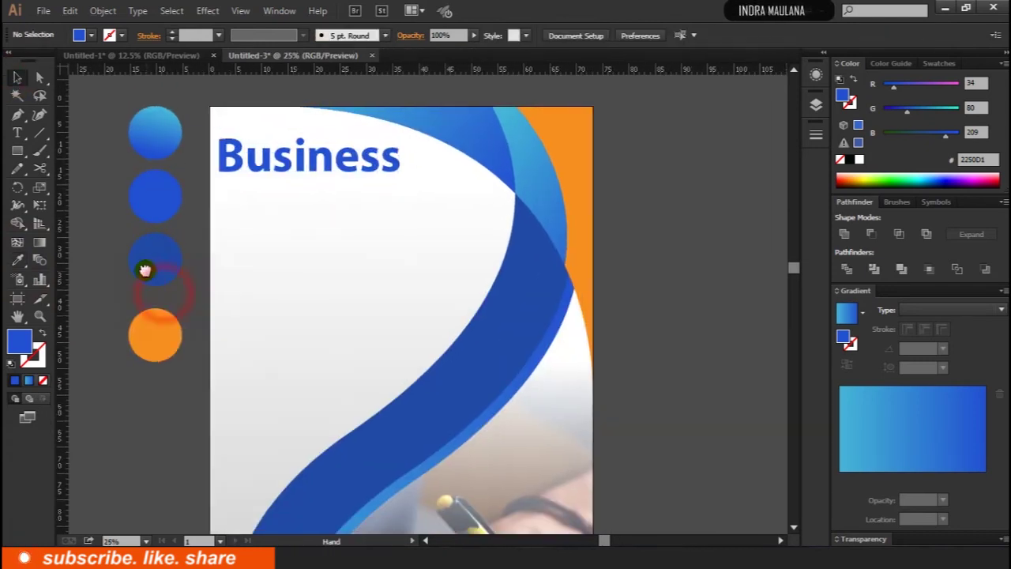
{"action": "left_click", "coordinate": [243, 160]}
{"action": "left_click", "coordinate": [190, 284]}
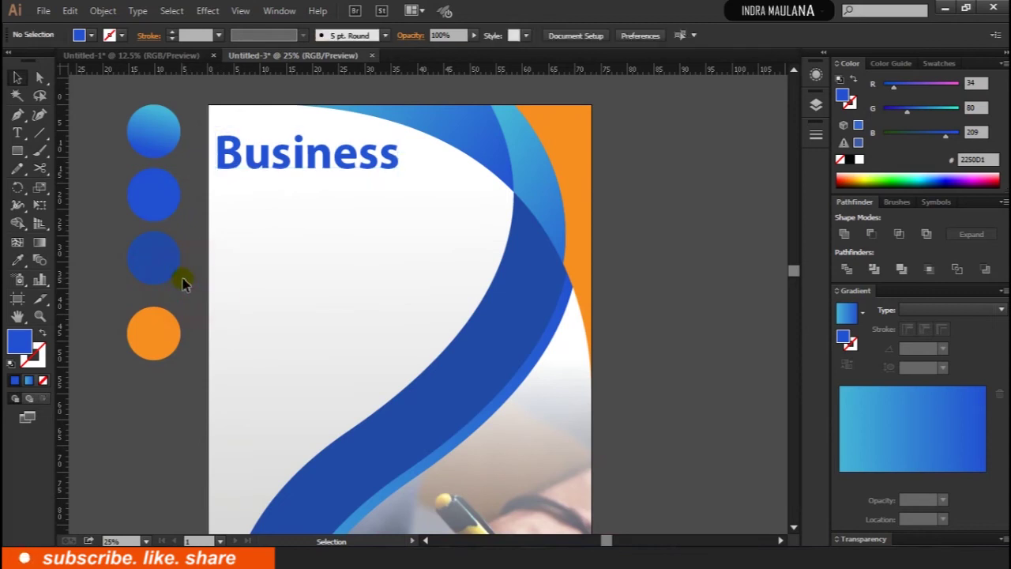
{"action": "scroll", "coordinate": [183, 283], "scroll_direction": "down", "scroll_amount": 1}
{"action": "left_click_drag", "start_coordinate": [261, 140], "coordinate": [255, 130]}
{"action": "left_click", "coordinate": [181, 199]}
{"action": "left_click_drag", "start_coordinate": [181, 198], "coordinate": [158, 198]}
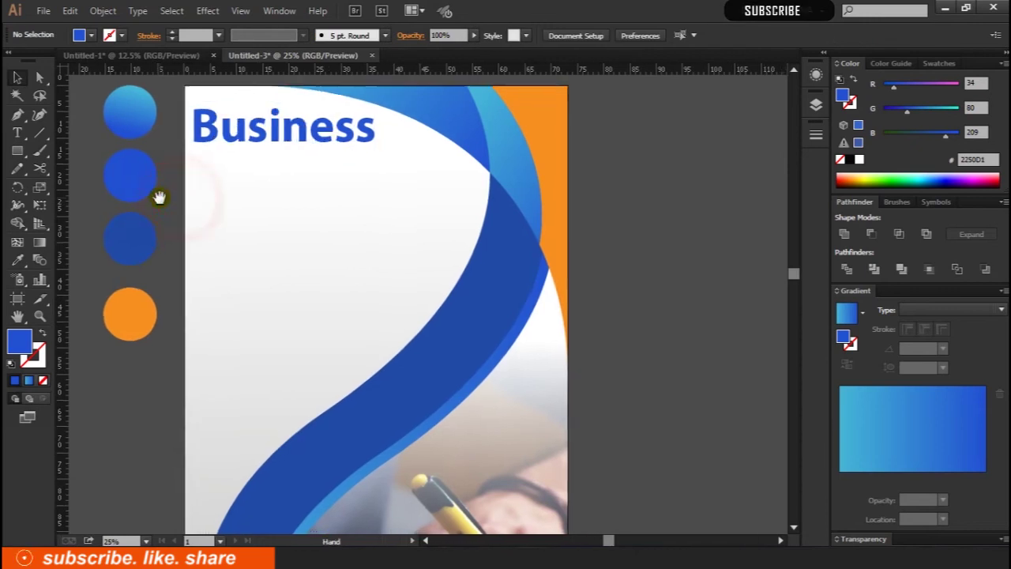
{"action": "left_click", "coordinate": [214, 135]}
{"action": "left_click", "coordinate": [17, 132]}
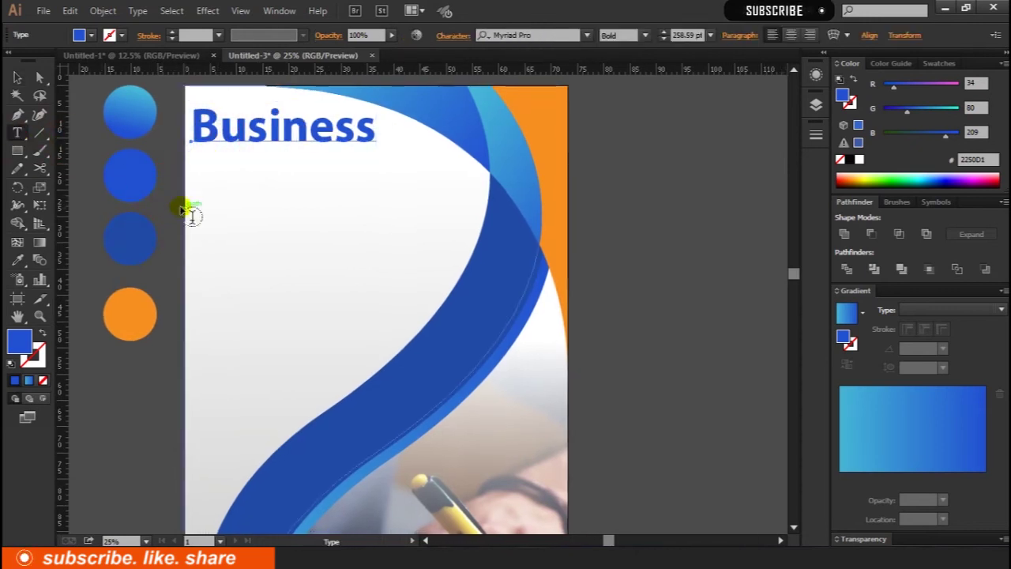
{"action": "key", "text": "v"}
{"action": "left_click", "coordinate": [190, 126]}
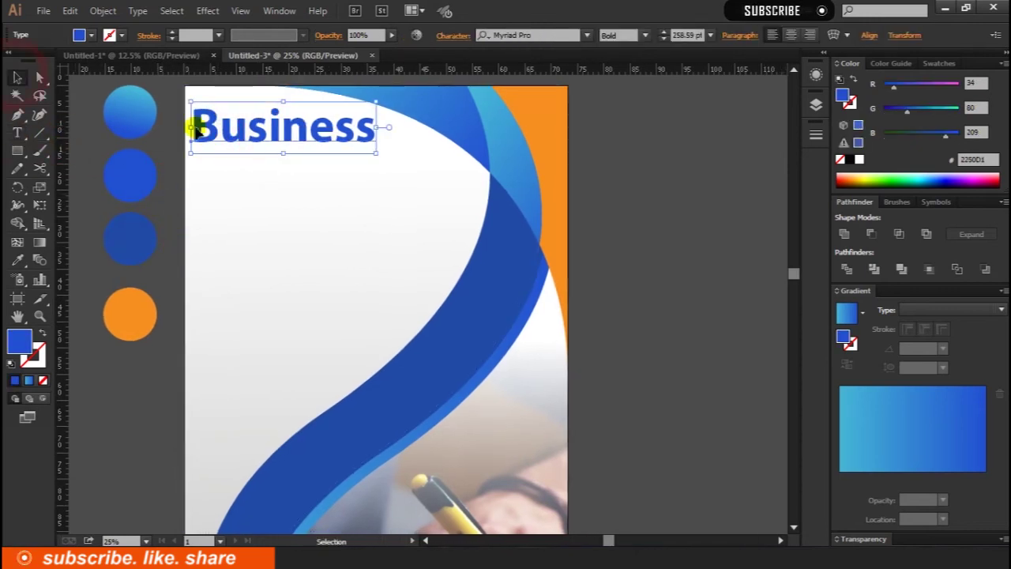
Duplicate Business below itself, retype it as 'Roll Banner Design' and shrink it.
{"action": "left_click_drag", "start_coordinate": [229, 135], "coordinate": [229, 188]}
{"action": "left_click", "coordinate": [17, 133]}
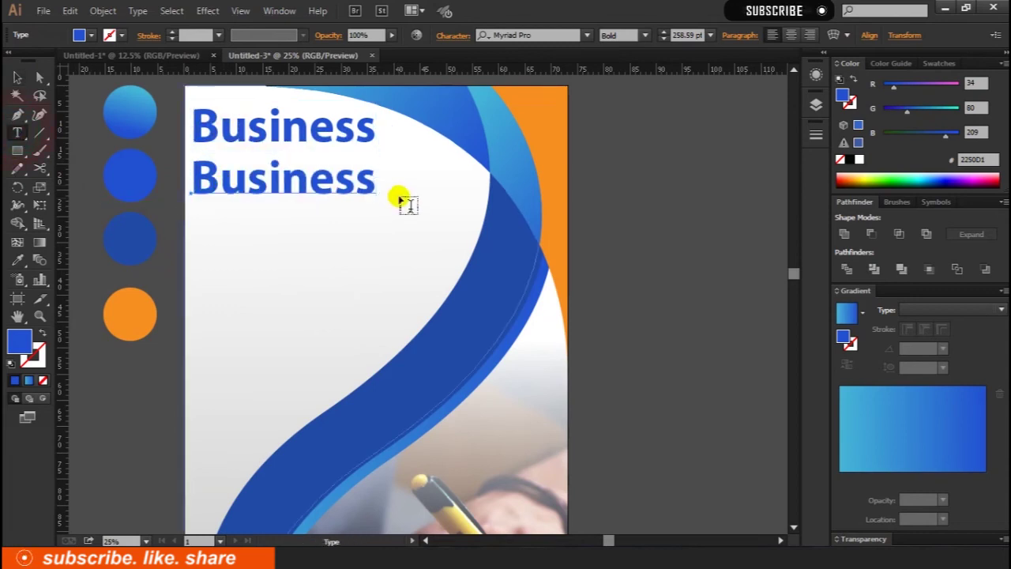
{"action": "double_click", "coordinate": [368, 183]}
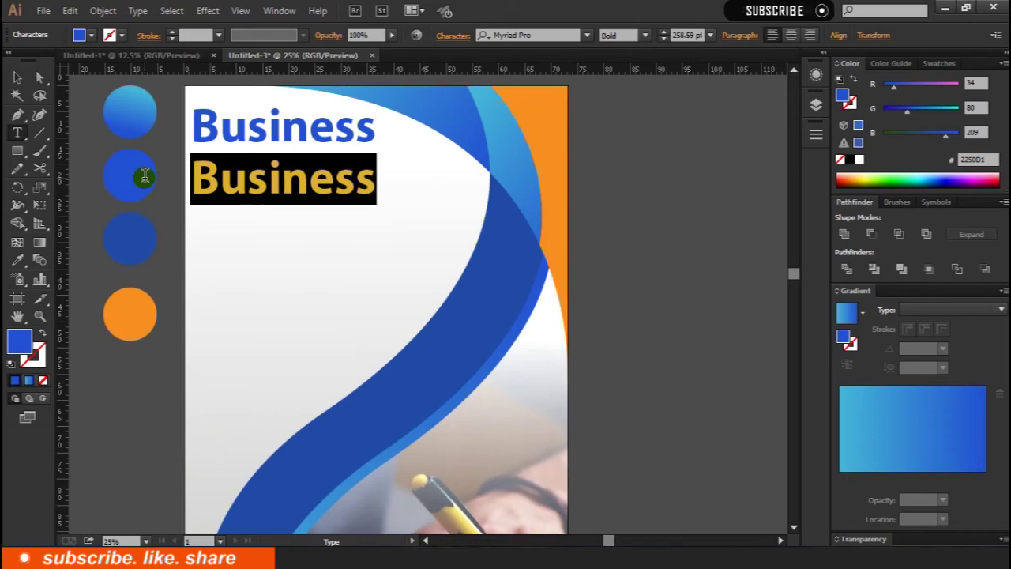
{"action": "type", "text": "Roll Banner"}
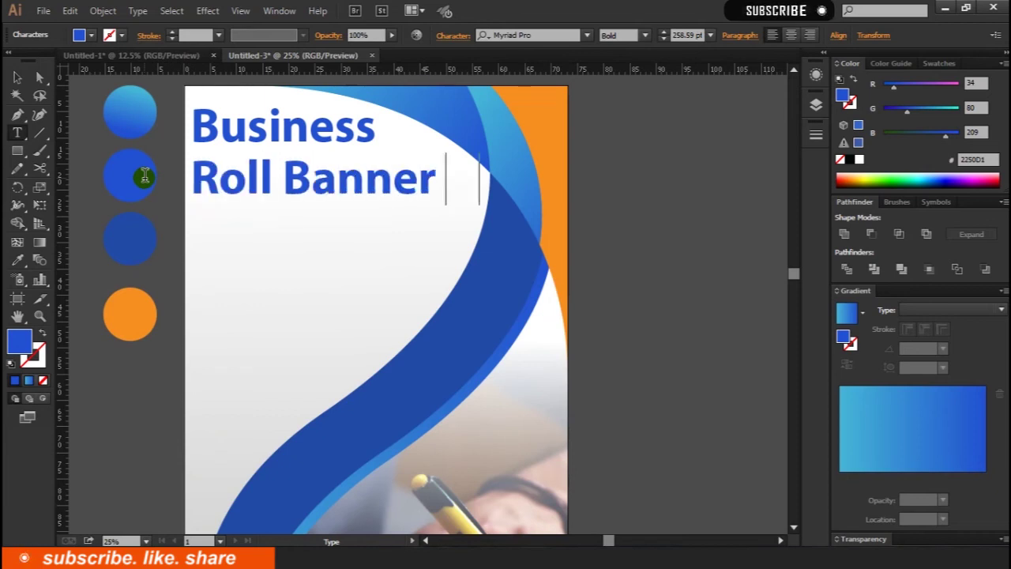
{"action": "type", "text": "Design"}
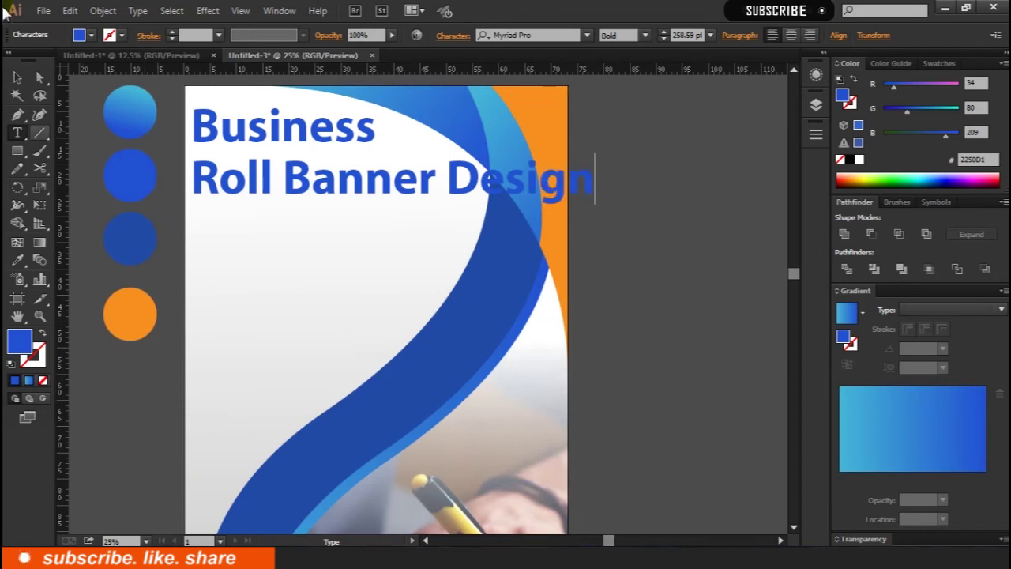
{"action": "left_click", "coordinate": [19, 78]}
{"action": "left_click_drag", "start_coordinate": [596, 204], "coordinate": [372, 188]}
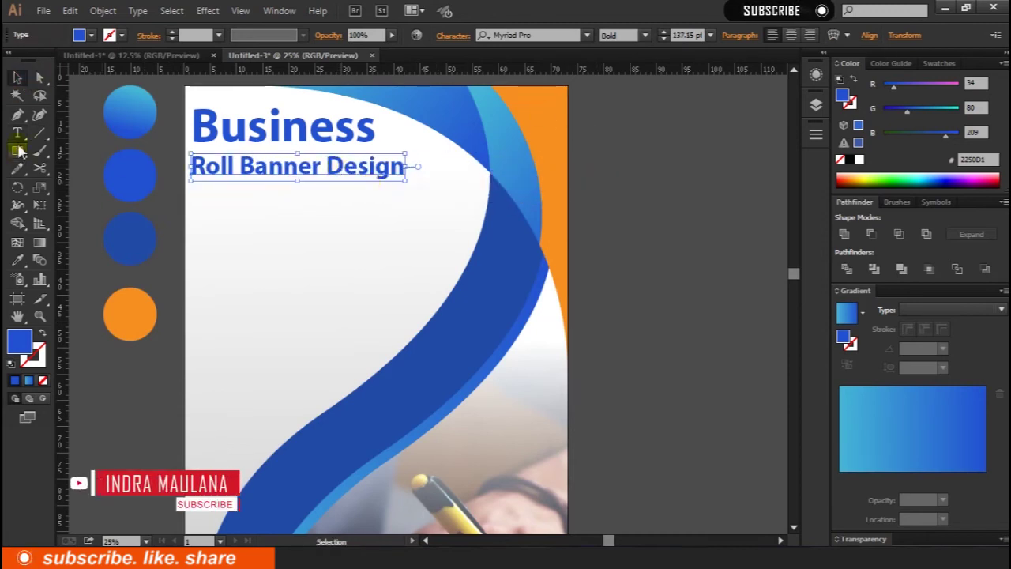
Set the subtitle to Regular weight with a near-black fill.
{"action": "left_click", "coordinate": [91, 36]}
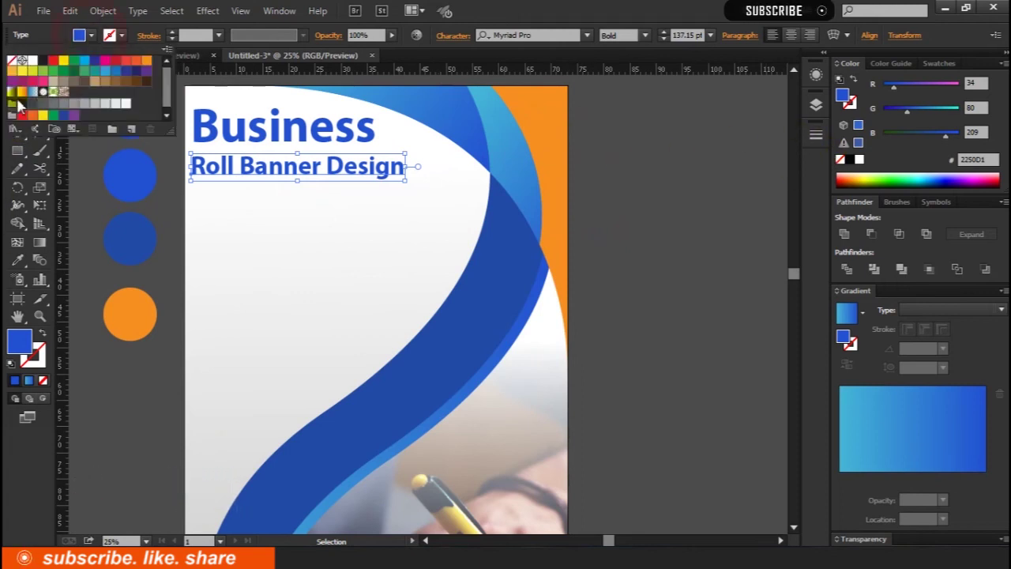
{"action": "left_click", "coordinate": [22, 104]}
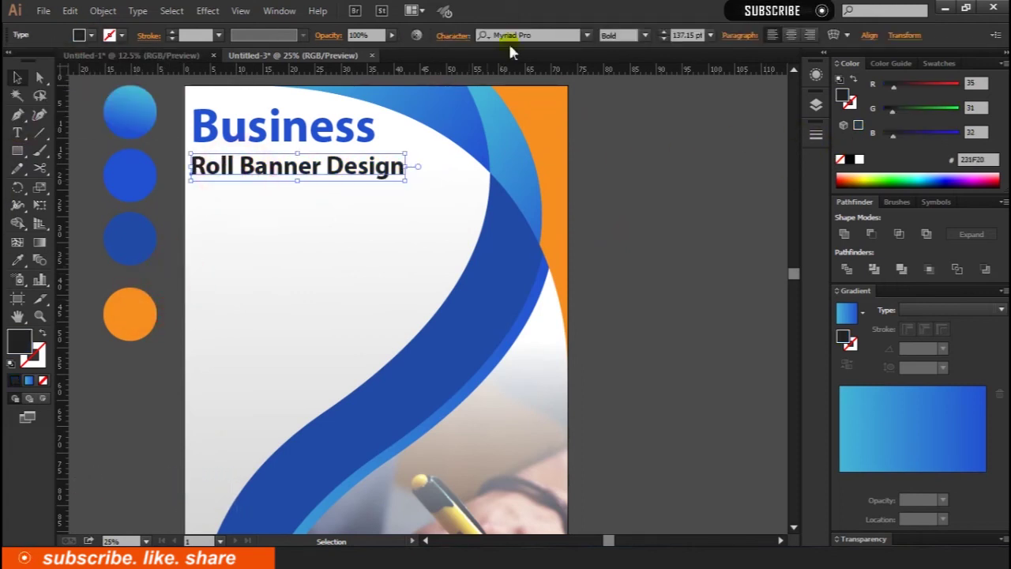
{"action": "left_click", "coordinate": [644, 36]}
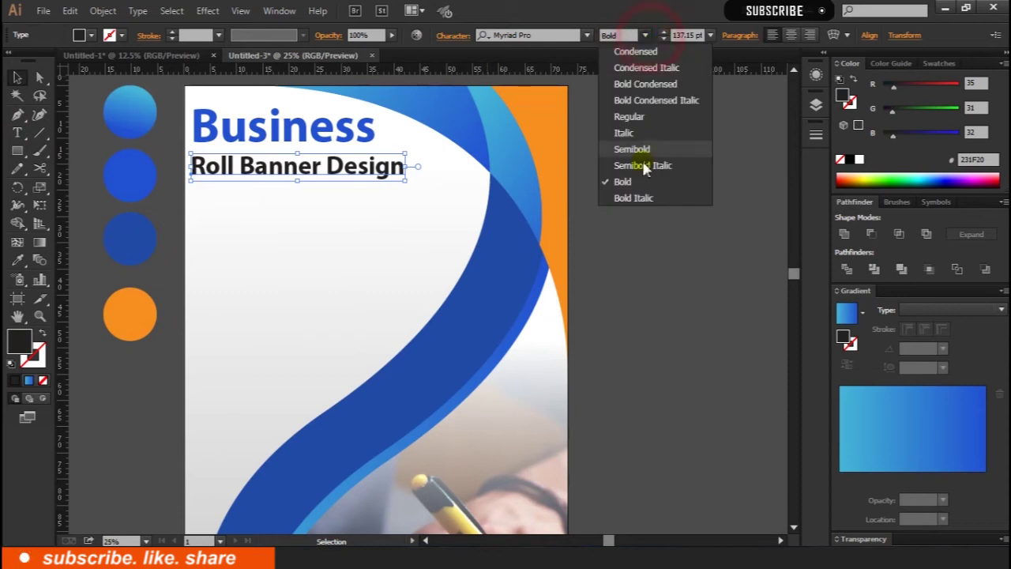
{"action": "left_click", "coordinate": [628, 116]}
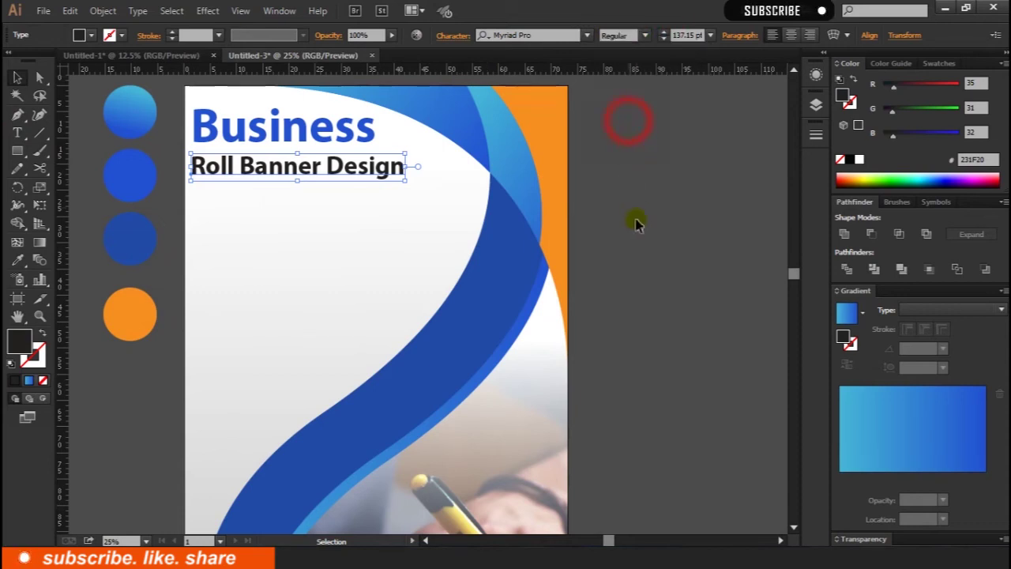
{"action": "left_click", "coordinate": [637, 218]}
Enlarge the subtitle slightly and settle it just below Business.
{"action": "left_click", "coordinate": [278, 176]}
{"action": "left_click_drag", "start_coordinate": [387, 180], "coordinate": [404, 170]}
{"action": "left_click", "coordinate": [646, 172]}
{"action": "scroll", "coordinate": [644, 180], "scroll_direction": "up", "scroll_amount": 1}
{"action": "left_click_drag", "start_coordinate": [345, 195], "coordinate": [351, 195]}
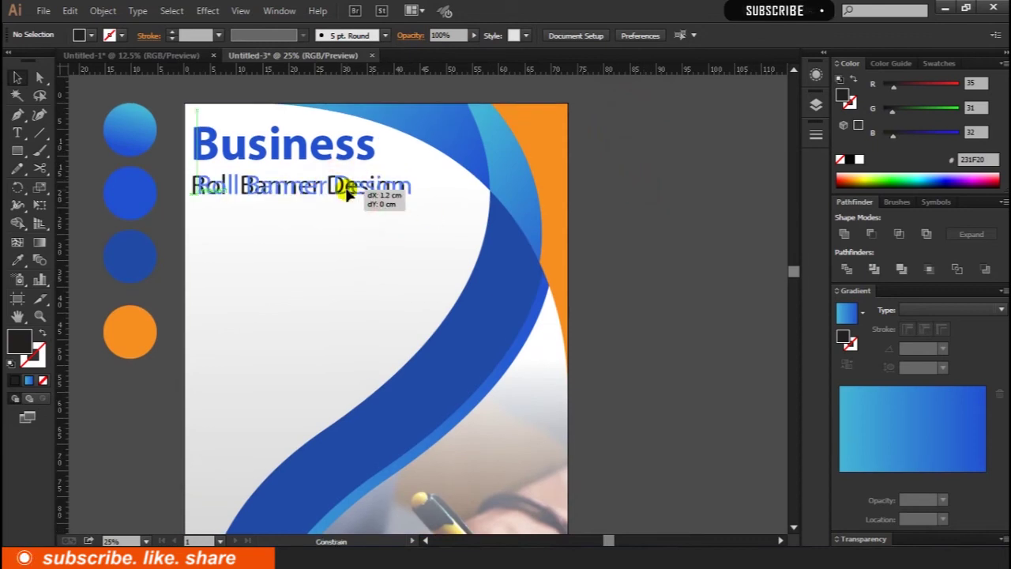
{"action": "left_click", "coordinate": [644, 195]}
{"action": "left_click_drag", "start_coordinate": [316, 199], "coordinate": [314, 194]}
{"action": "left_click_drag", "start_coordinate": [478, 298], "coordinate": [498, 304]}
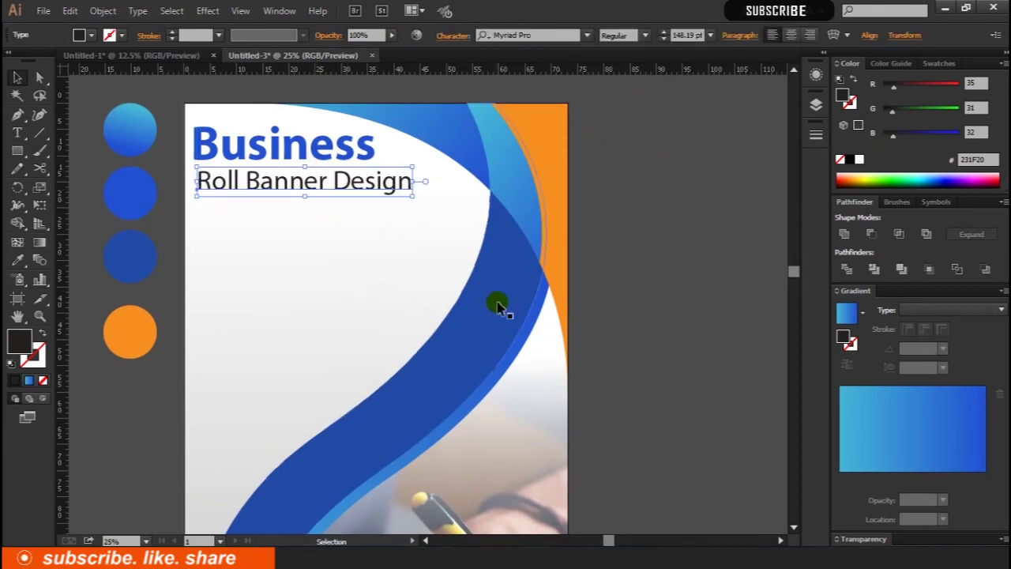
Colour the subtitle orange F78F21 by sampling the orange circle.
{"action": "left_click", "coordinate": [18, 260]}
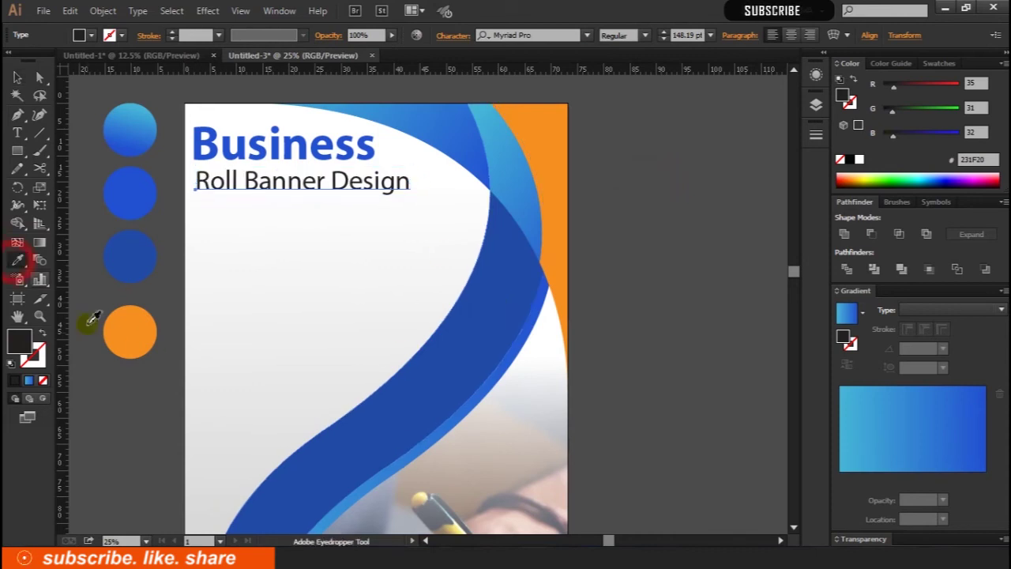
{"action": "left_click", "coordinate": [130, 332]}
{"action": "left_click", "coordinate": [147, 91]}
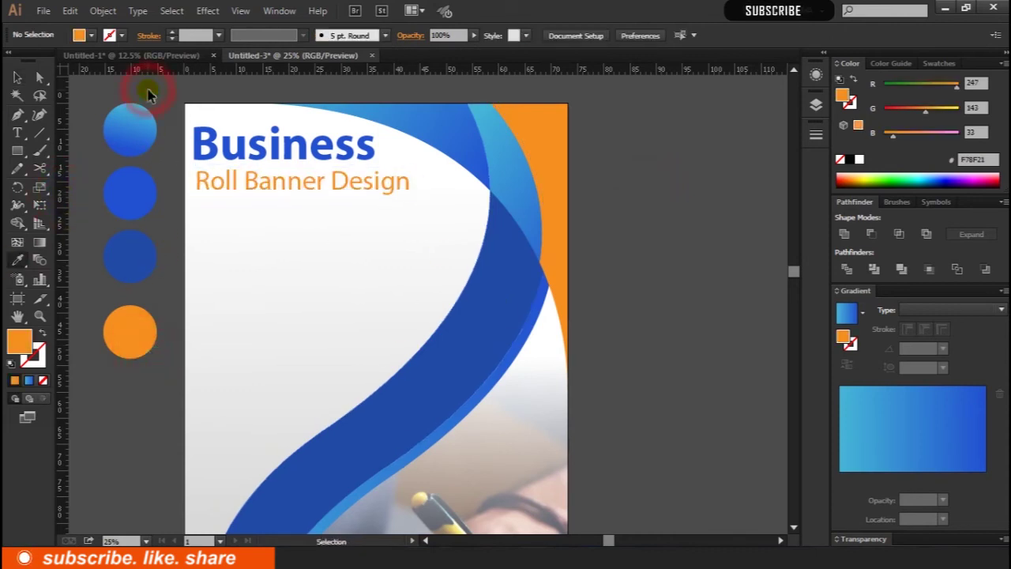
{"action": "key", "text": "ctrl+minus"}
{"action": "left_click_drag", "start_coordinate": [95, 260], "coordinate": [109, 237]}
{"action": "scroll", "coordinate": [92, 241], "scroll_direction": "down", "scroll_amount": 2}
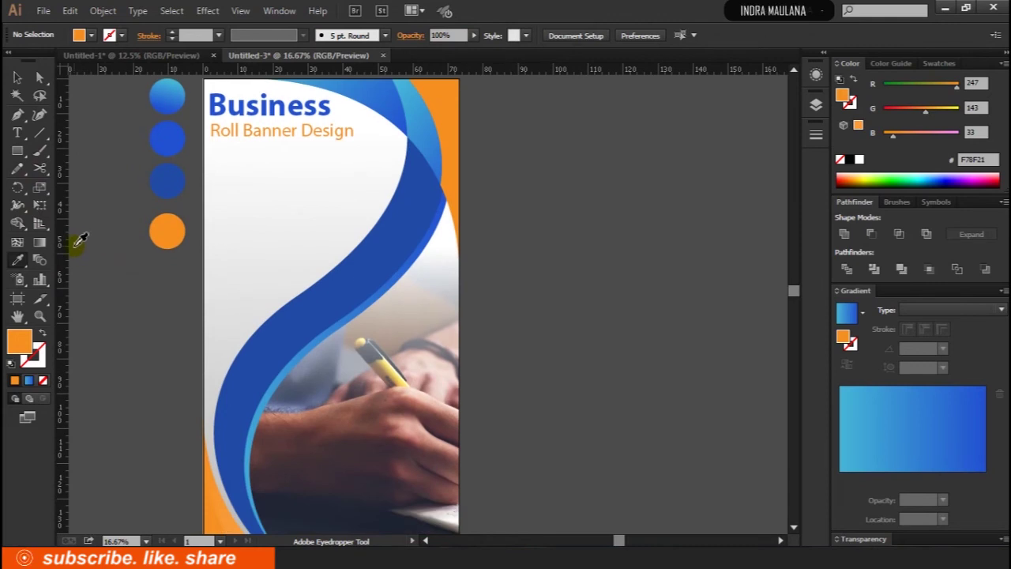
{"action": "scroll", "coordinate": [91, 205], "scroll_direction": "up", "scroll_amount": 1}
{"action": "left_click", "coordinate": [199, 176]}
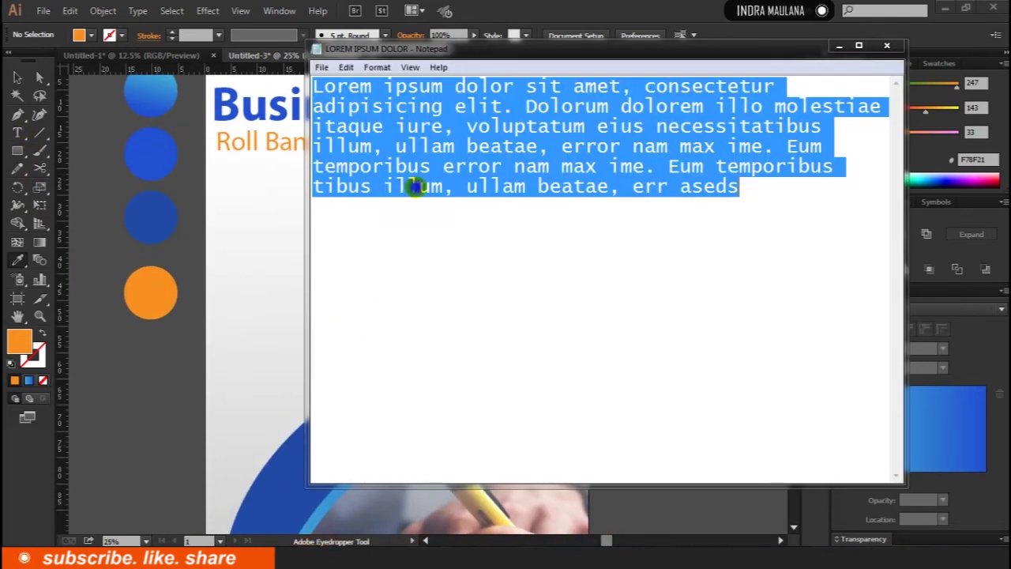
Copy the Lorem ipsum paragraph from Notepad into a new text frame below the subtitle.
{"action": "right_click", "coordinate": [405, 189]}
{"action": "left_click", "coordinate": [452, 236]}
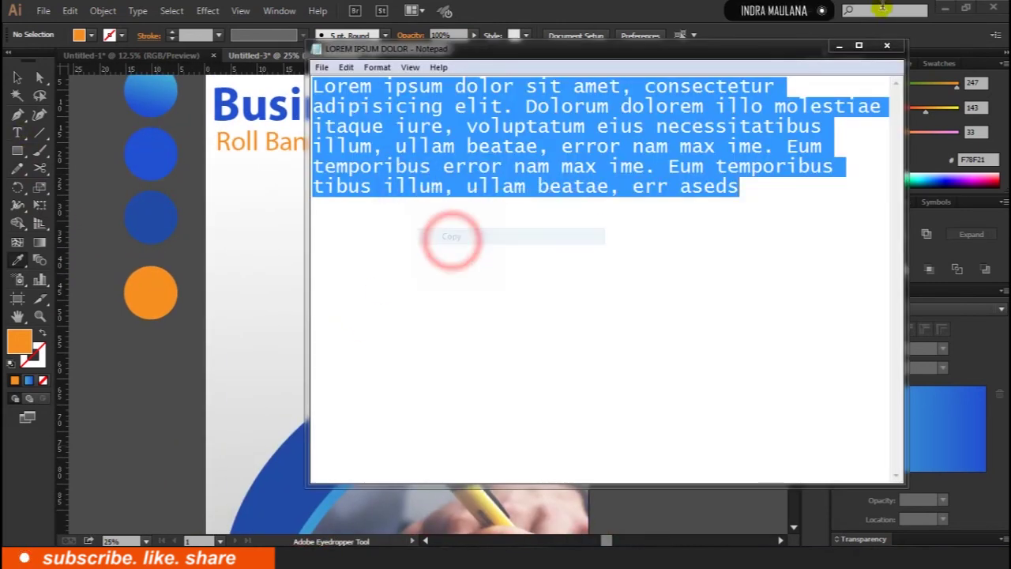
{"action": "left_click", "coordinate": [839, 45]}
{"action": "left_click", "coordinate": [16, 134]}
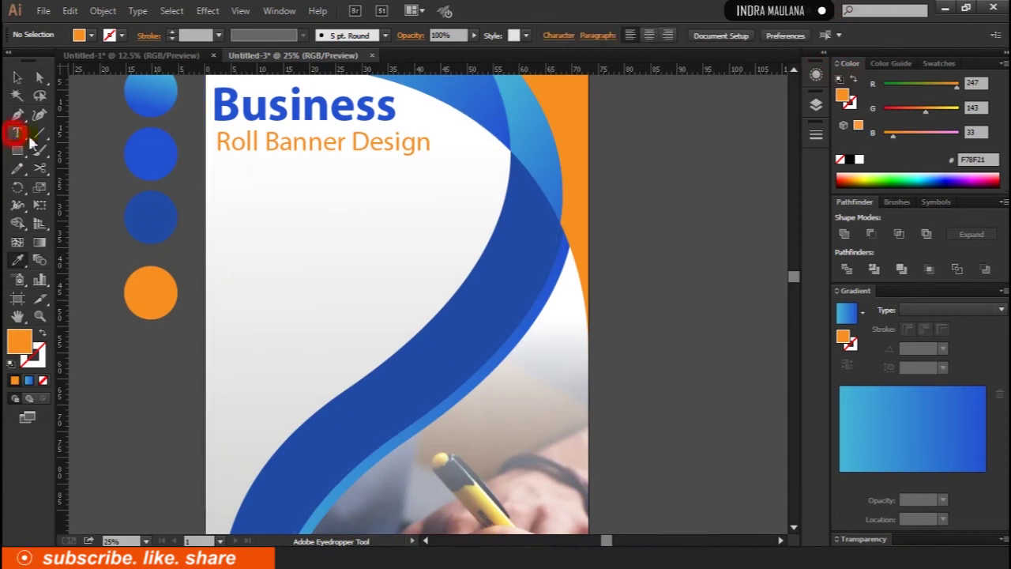
{"action": "mouse_move", "coordinate": [220, 170]}
{"action": "left_mouse_down"}
{"action": "mouse_move", "coordinate": [458, 280]}
{"action": "mouse_move", "coordinate": [447, 289]}
{"action": "left_mouse_up"}
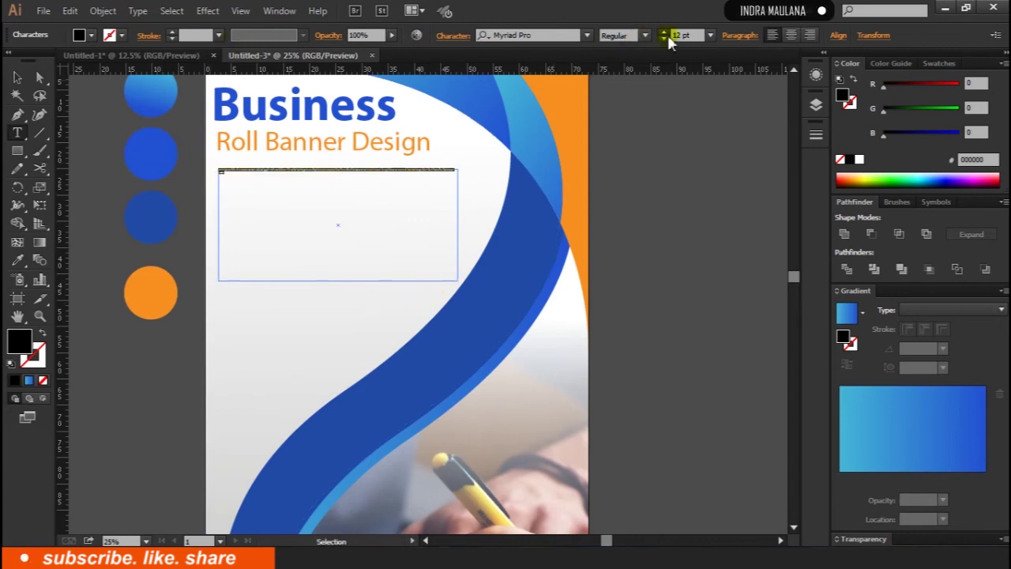
{"action": "left_click", "coordinate": [695, 34]}
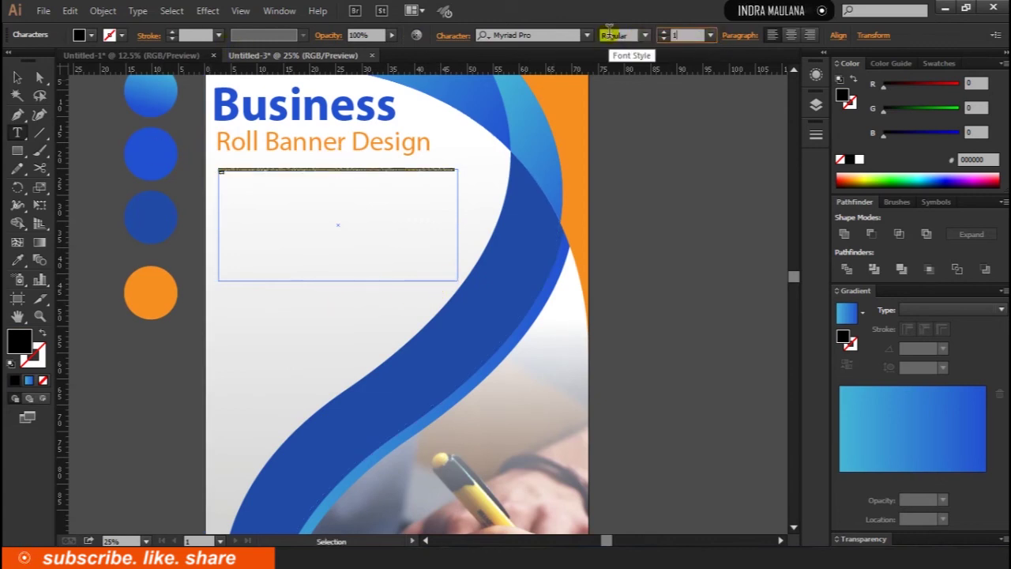
{"action": "type", "text": "50"}
{"action": "key", "text": "Return"}
Reduce the paragraph's font size step by step down to 67 pt.
{"action": "left_click", "coordinate": [664, 38]}
{"action": "left_click", "coordinate": [664, 38]}
{"action": "left_click", "coordinate": [665, 38]}
{"action": "left_click", "coordinate": [664, 38]}
{"action": "left_click", "coordinate": [663, 38]}
{"action": "left_click", "coordinate": [664, 38]}
{"action": "left_click", "coordinate": [664, 38]}
{"action": "left_click", "coordinate": [663, 38]}
{"action": "left_click", "coordinate": [664, 38]}
{"action": "left_click", "coordinate": [664, 38]}
{"action": "left_click", "coordinate": [663, 38]}
{"action": "left_click", "coordinate": [663, 38]}
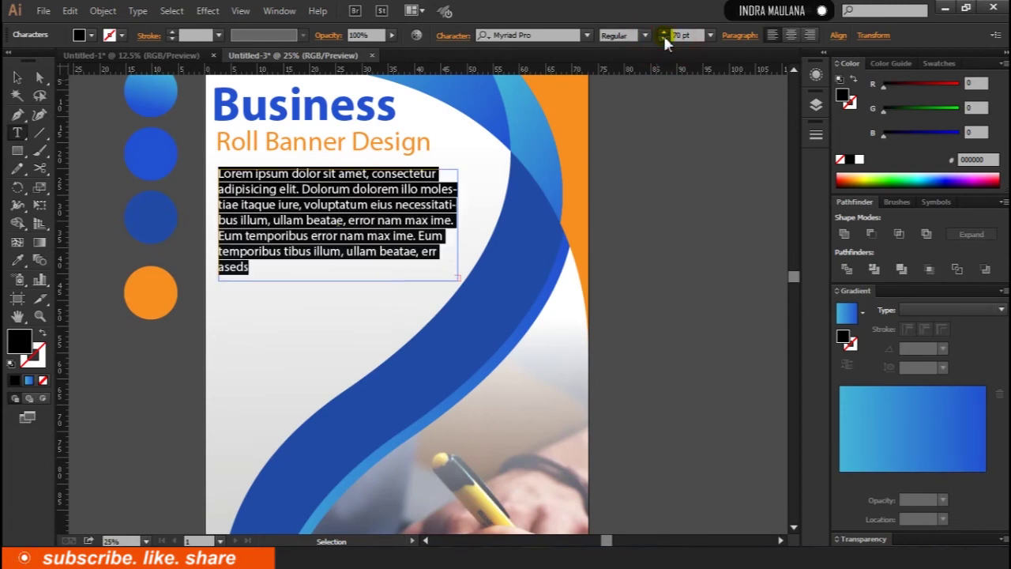
{"action": "left_click", "coordinate": [664, 38]}
{"action": "left_click", "coordinate": [663, 38]}
{"action": "left_click", "coordinate": [663, 38]}
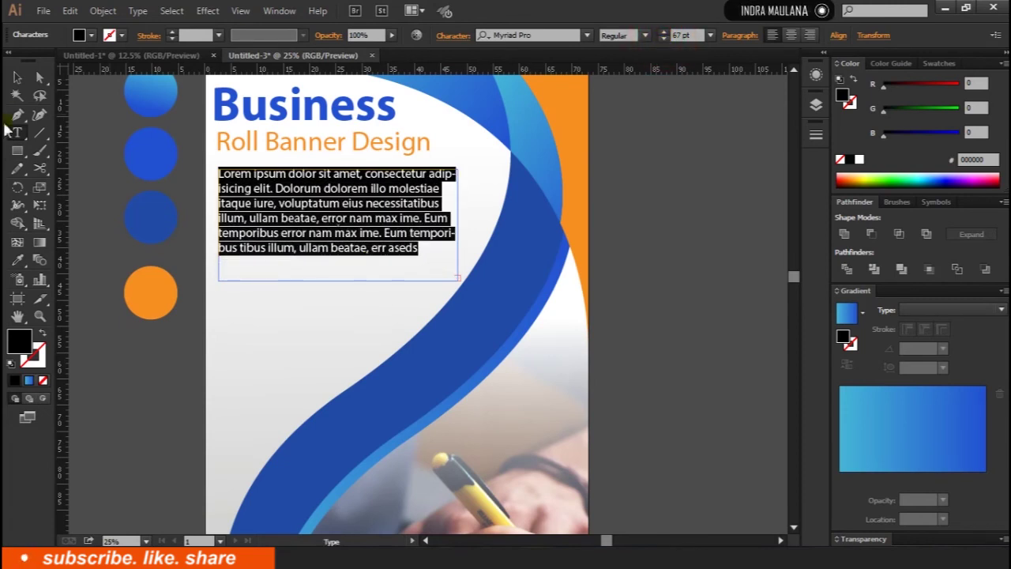
Move the paragraph frame slightly lower on the banner.
{"action": "left_click", "coordinate": [17, 79]}
{"action": "left_click", "coordinate": [118, 218]}
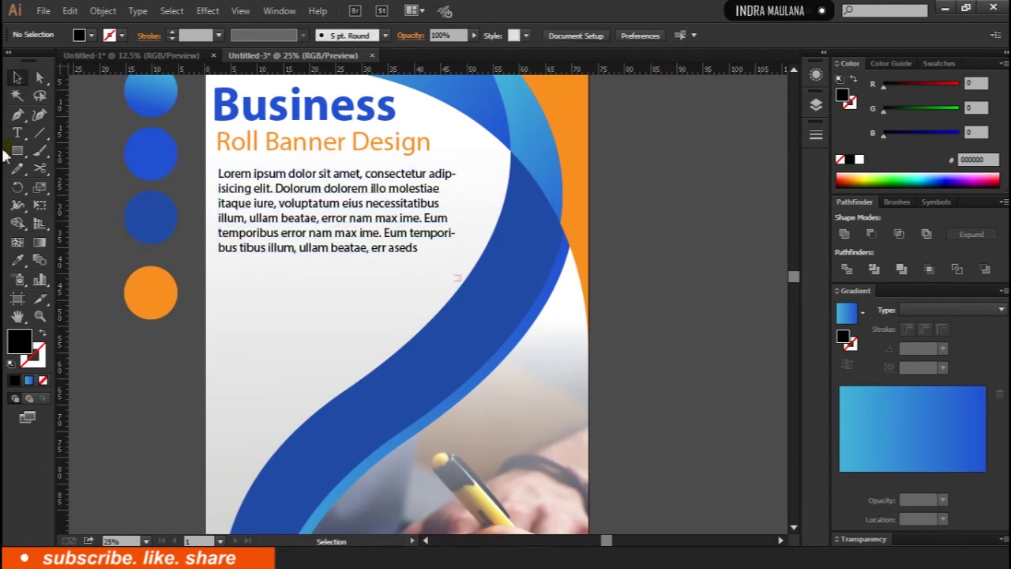
{"action": "left_click_drag", "start_coordinate": [282, 190], "coordinate": [282, 200]}
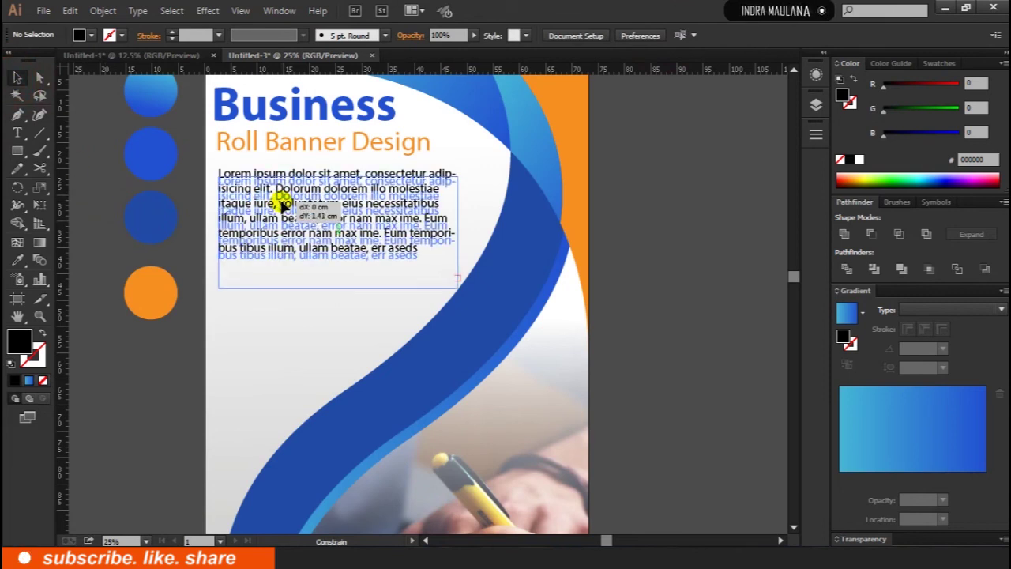
{"action": "left_click", "coordinate": [95, 139]}
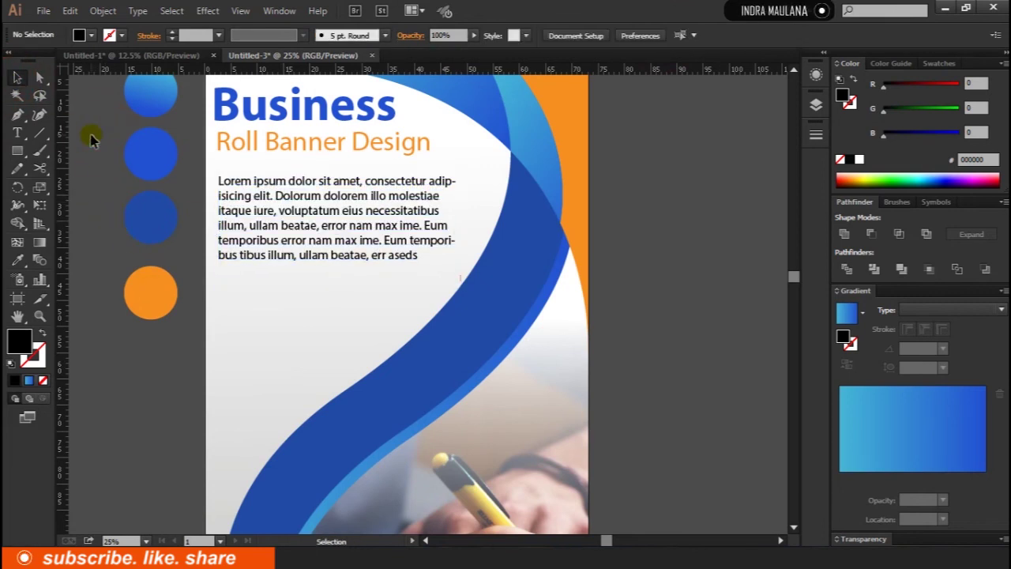
Draw a thin bar under the subtitle and eyedropper the blue circle's colour onto it.
{"action": "scroll", "coordinate": [102, 169], "scroll_direction": "up", "scroll_amount": 1}
{"action": "scroll", "coordinate": [100, 218], "scroll_direction": "up", "scroll_amount": 1}
{"action": "scroll", "coordinate": [122, 176], "scroll_direction": "down", "scroll_amount": 2}
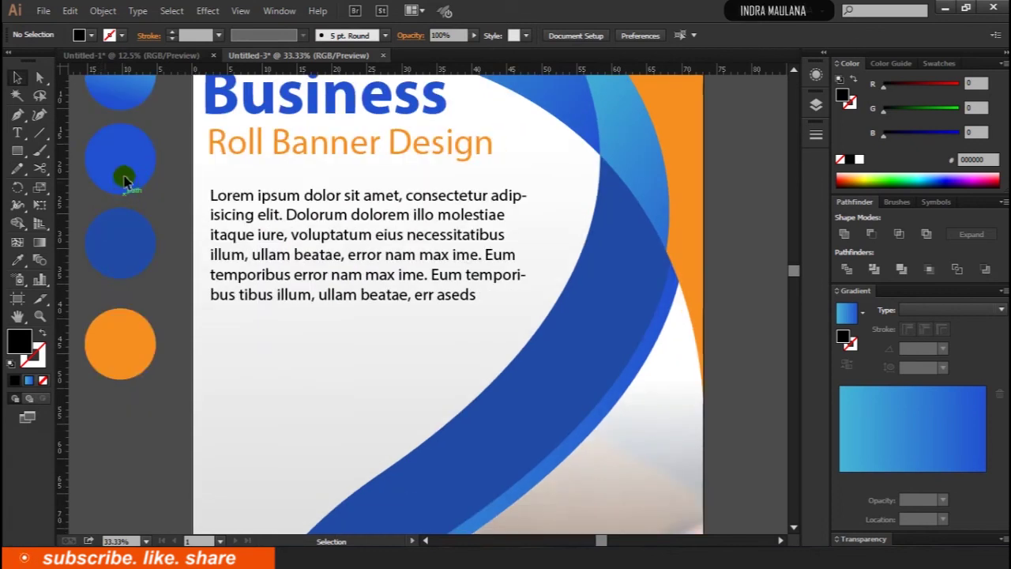
{"action": "scroll", "coordinate": [122, 177], "scroll_direction": "up", "scroll_amount": 2}
{"action": "left_click", "coordinate": [17, 150]}
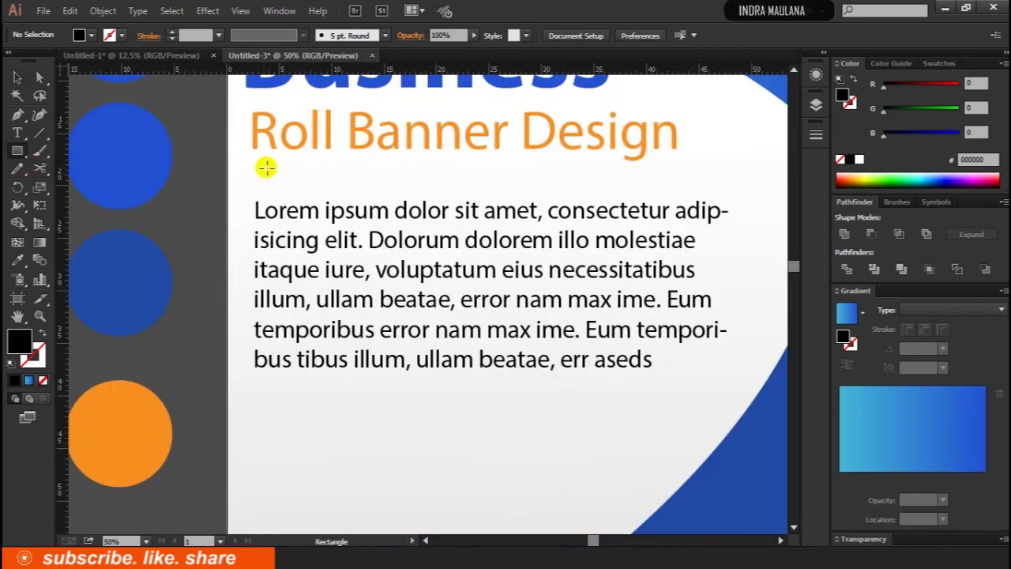
{"action": "mouse_move", "coordinate": [253, 167]}
{"action": "left_mouse_down"}
{"action": "mouse_move", "coordinate": [692, 189]}
{"action": "mouse_move", "coordinate": [712, 171]}
{"action": "left_mouse_up"}
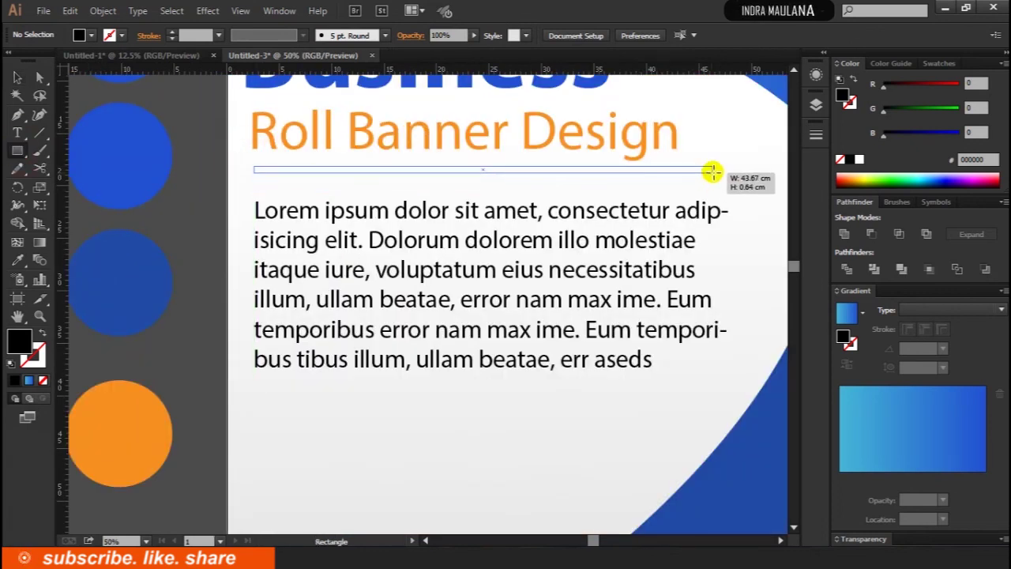
{"action": "scroll", "coordinate": [153, 198], "scroll_direction": "up", "scroll_amount": 2}
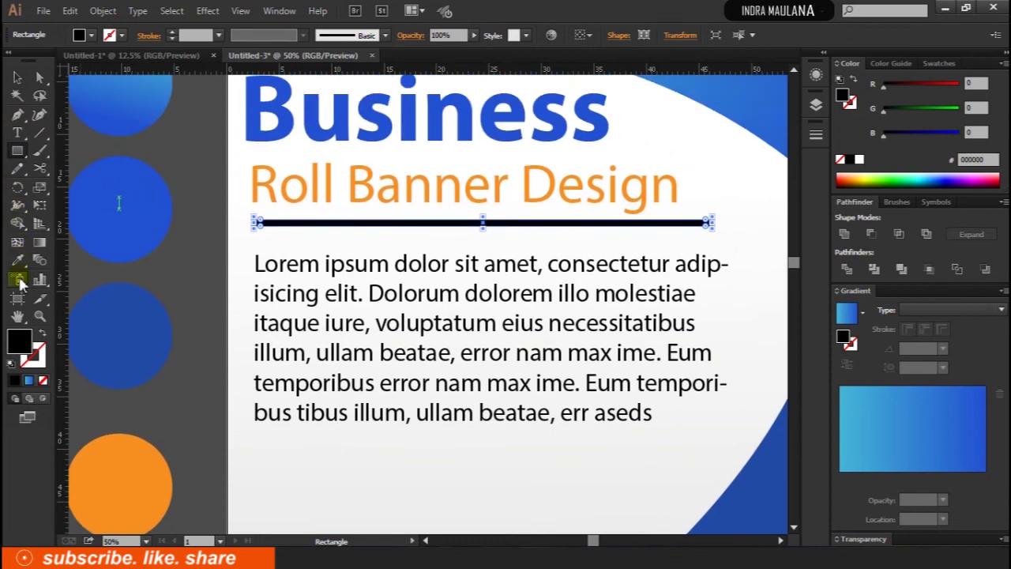
{"action": "left_click", "coordinate": [17, 259]}
{"action": "left_click", "coordinate": [119, 199]}
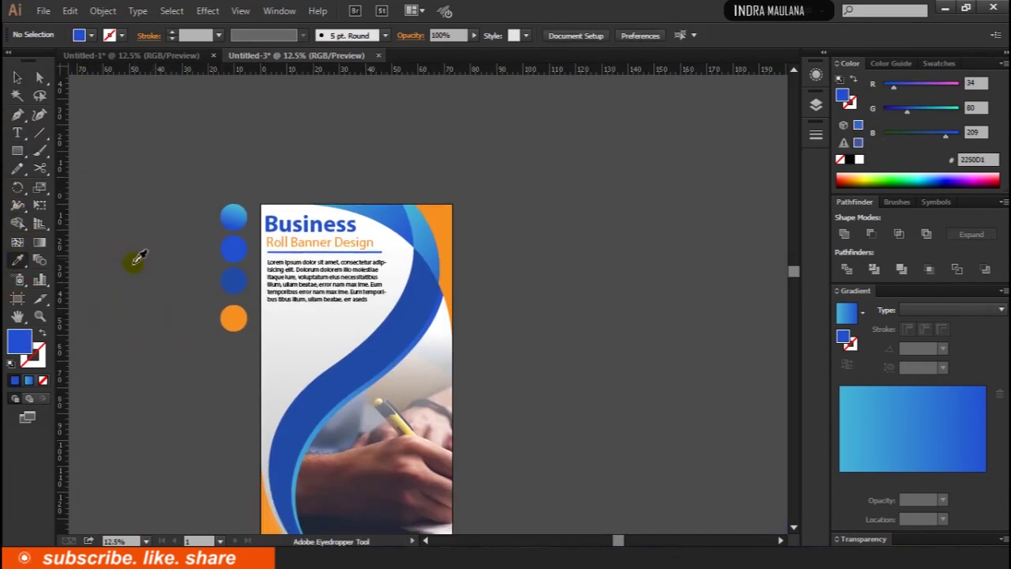
{"action": "key", "text": "ctrl+plus"}
Duplicate the Lorem ipsum paragraph straight down and trim the copy to two lines.
{"action": "left_click", "coordinate": [17, 77]}
{"action": "left_click_drag", "start_coordinate": [271, 194], "coordinate": [300, 332]}
{"action": "double_click", "coordinate": [316, 287]}
{"action": "mouse_move", "coordinate": [243, 261]}
{"action": "left_mouse_down"}
{"action": "mouse_move", "coordinate": [314, 280]}
{"action": "mouse_move", "coordinate": [405, 271]}
{"action": "mouse_move", "coordinate": [387, 272]}
{"action": "left_mouse_up"}
{"action": "key", "text": "Escape"}
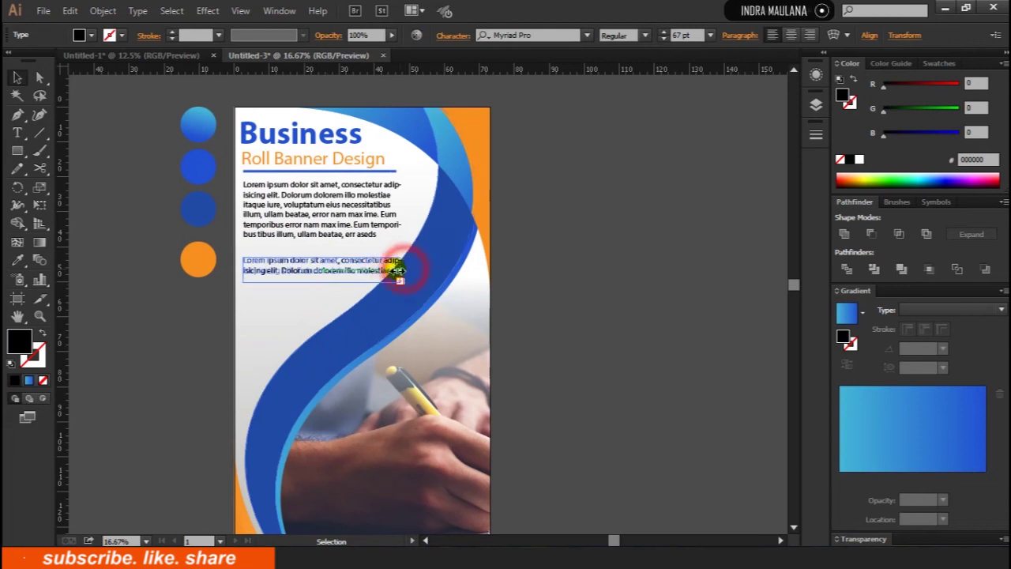
{"action": "scroll", "coordinate": [16, 237], "scroll_direction": "down", "scroll_amount": 1}
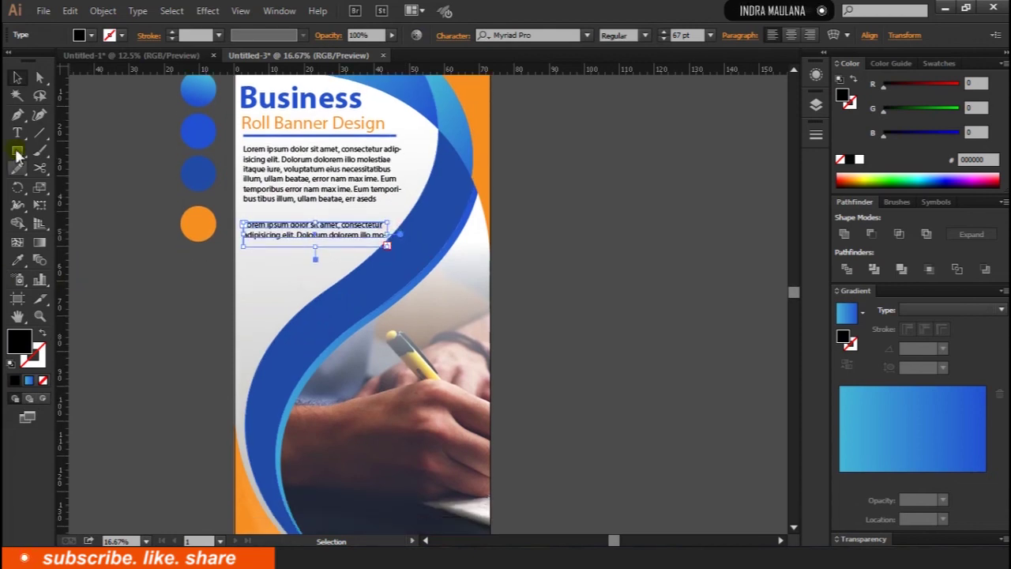
Colour the duplicated paragraph orange by sampling the orange circle.
{"action": "left_click", "coordinate": [17, 261]}
{"action": "left_click", "coordinate": [187, 234]}
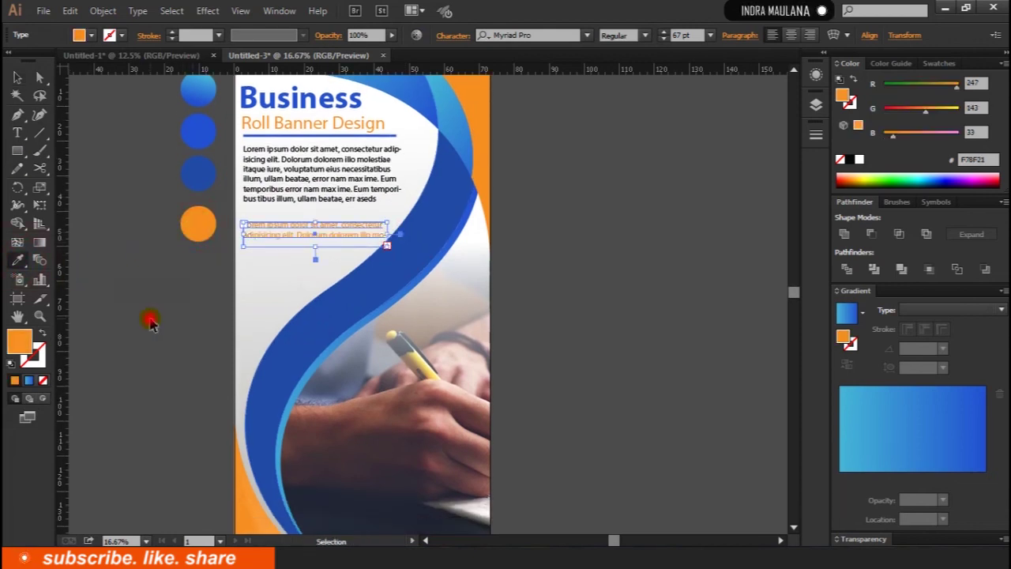
{"action": "left_click", "coordinate": [142, 383]}
{"action": "scroll", "coordinate": [162, 347], "scroll_direction": "down", "scroll_amount": 1}
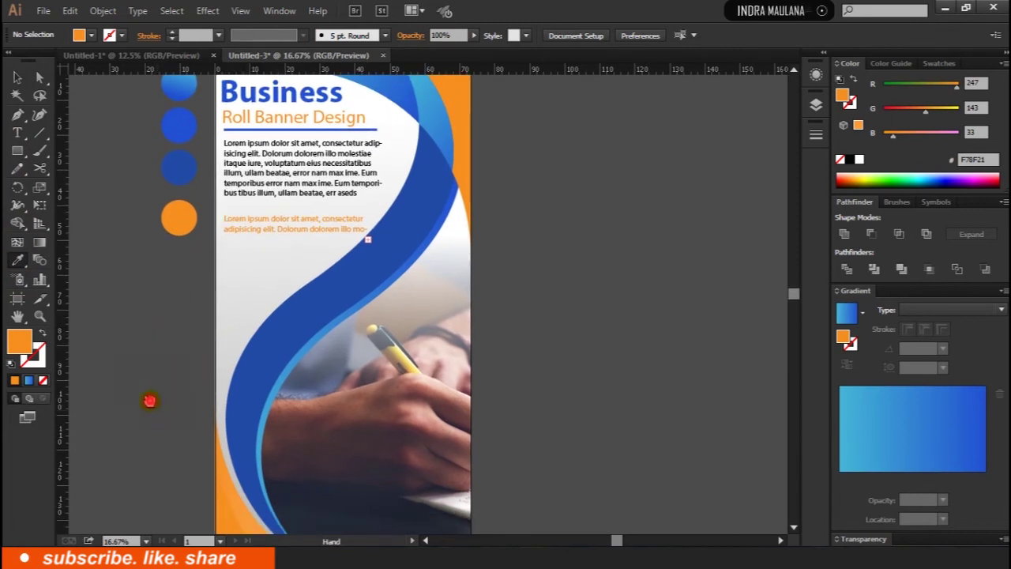
{"action": "scroll", "coordinate": [158, 408], "scroll_direction": "down", "scroll_amount": 2}
{"action": "left_click", "coordinate": [17, 135]}
{"action": "scroll", "coordinate": [305, 350], "scroll_direction": "down", "scroll_amount": 2}
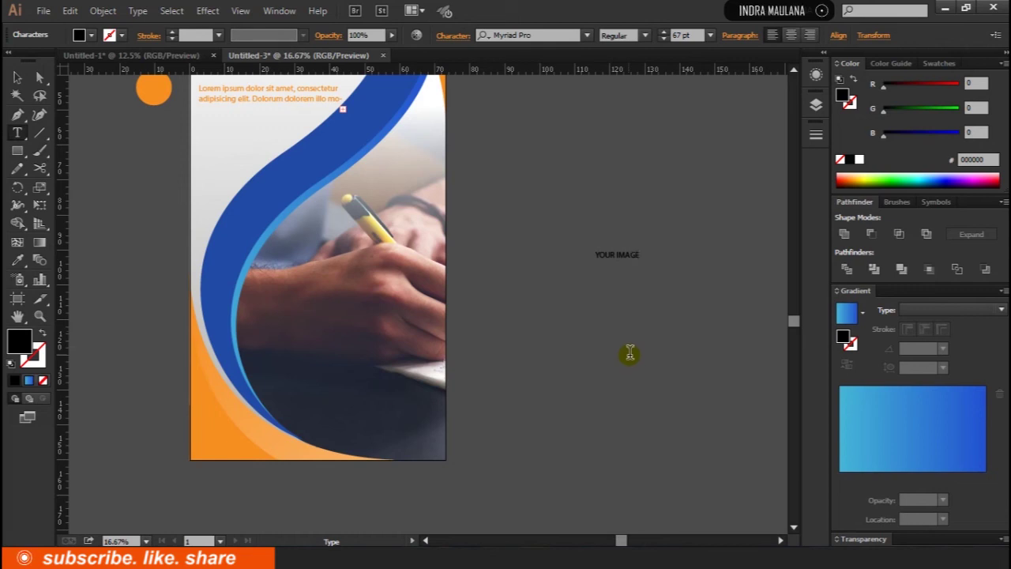
Move the YOUR IMAGE text onto the desk photo, colour it white and make it Bold.
{"action": "left_click", "coordinate": [18, 79]}
{"action": "mouse_move", "coordinate": [607, 260]}
{"action": "left_mouse_down"}
{"action": "mouse_move", "coordinate": [365, 303]}
{"action": "mouse_move", "coordinate": [412, 305]}
{"action": "left_mouse_up"}
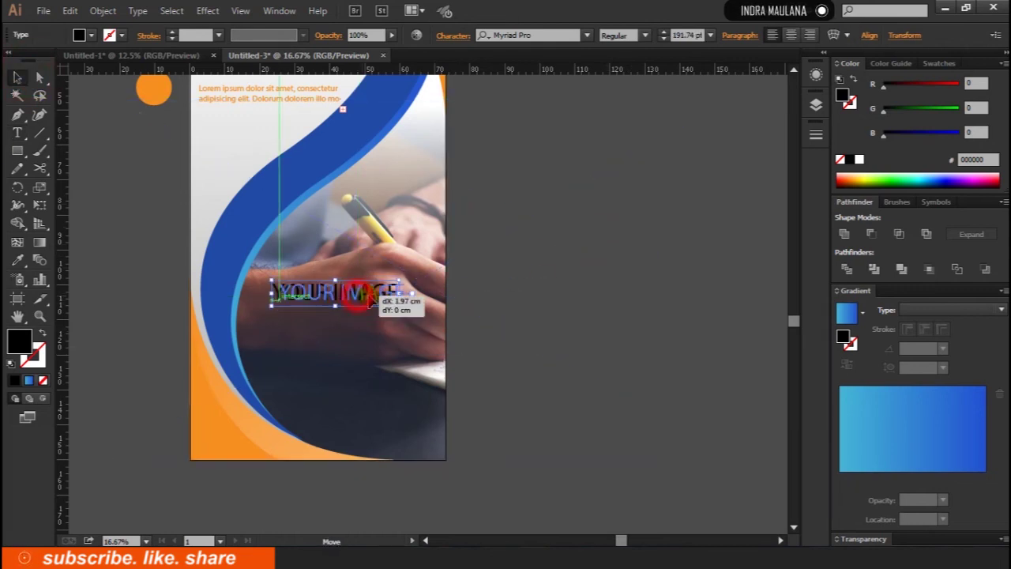
{"action": "left_click", "coordinate": [859, 160]}
{"action": "left_click", "coordinate": [669, 233]}
{"action": "left_click", "coordinate": [372, 291]}
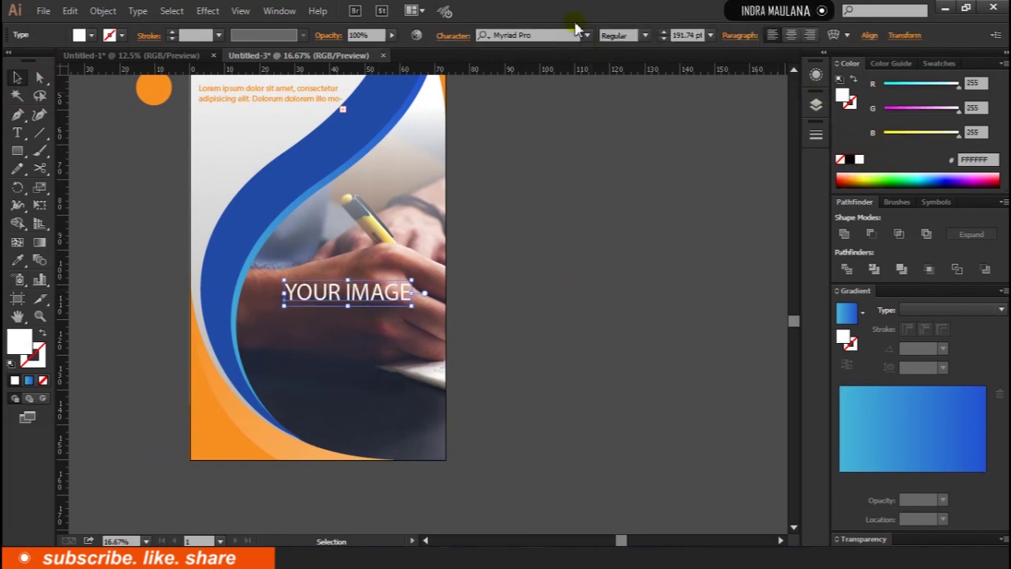
{"action": "left_click", "coordinate": [644, 35]}
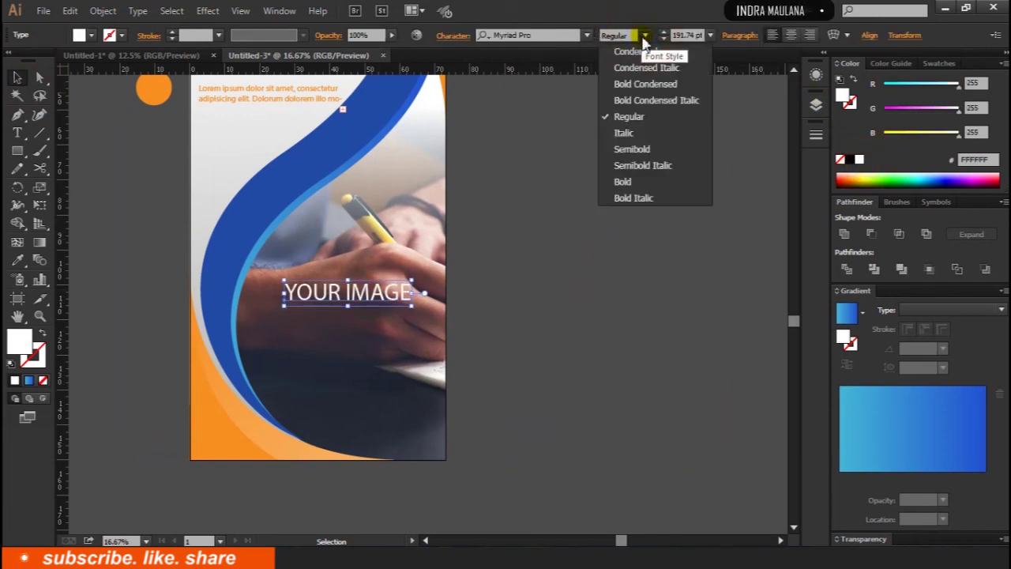
{"action": "left_click", "coordinate": [623, 182]}
{"action": "left_click", "coordinate": [533, 253]}
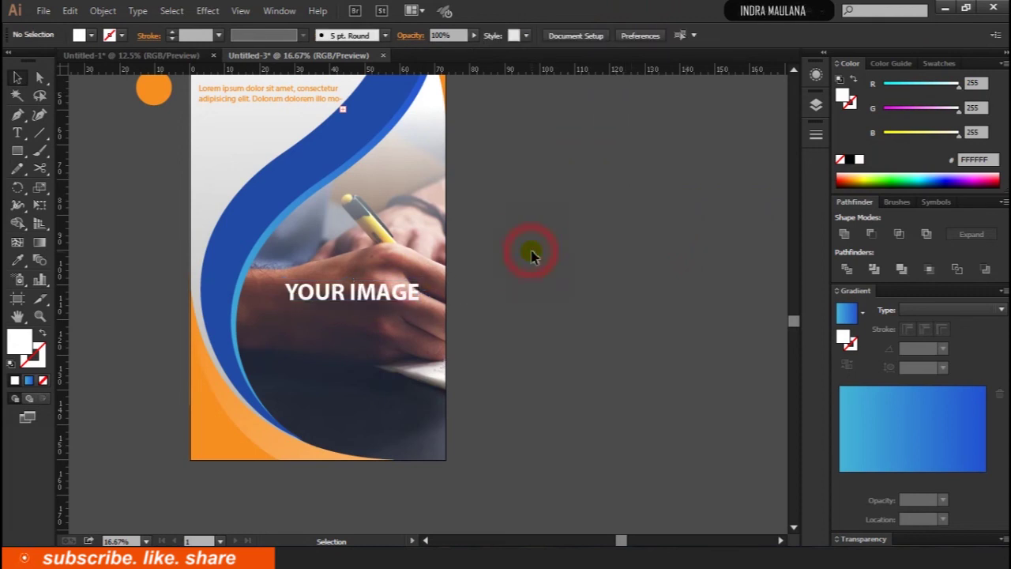
Undo an accidental copy of the caption and pan to the banner's lower half.
{"action": "left_click_drag", "start_coordinate": [388, 289], "coordinate": [381, 328]}
{"action": "key", "text": "ctrl+z"}
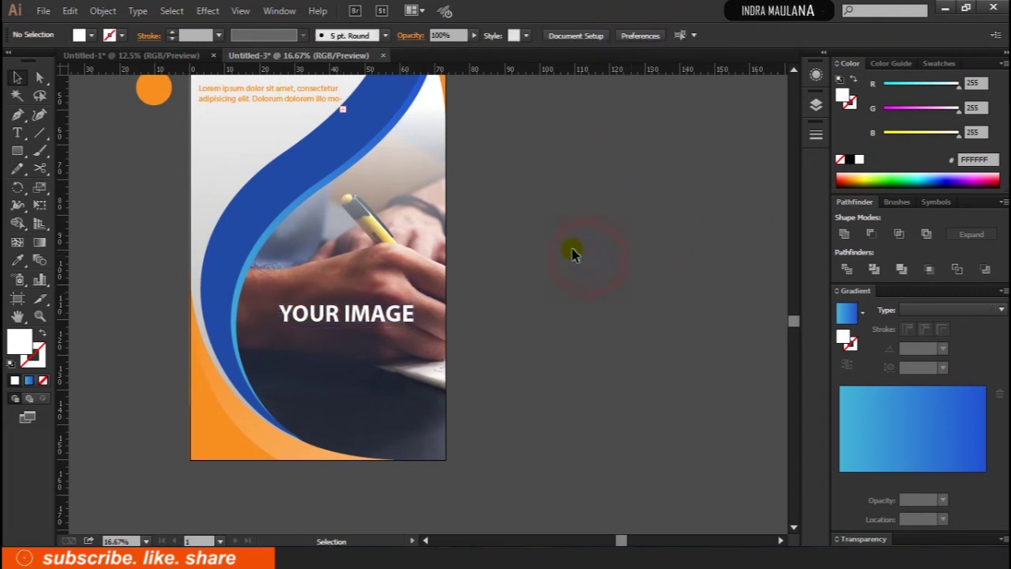
{"action": "scroll", "coordinate": [571, 265], "scroll_direction": "up", "scroll_amount": 3}
{"action": "scroll", "coordinate": [570, 265], "scroll_direction": "down", "scroll_amount": 3}
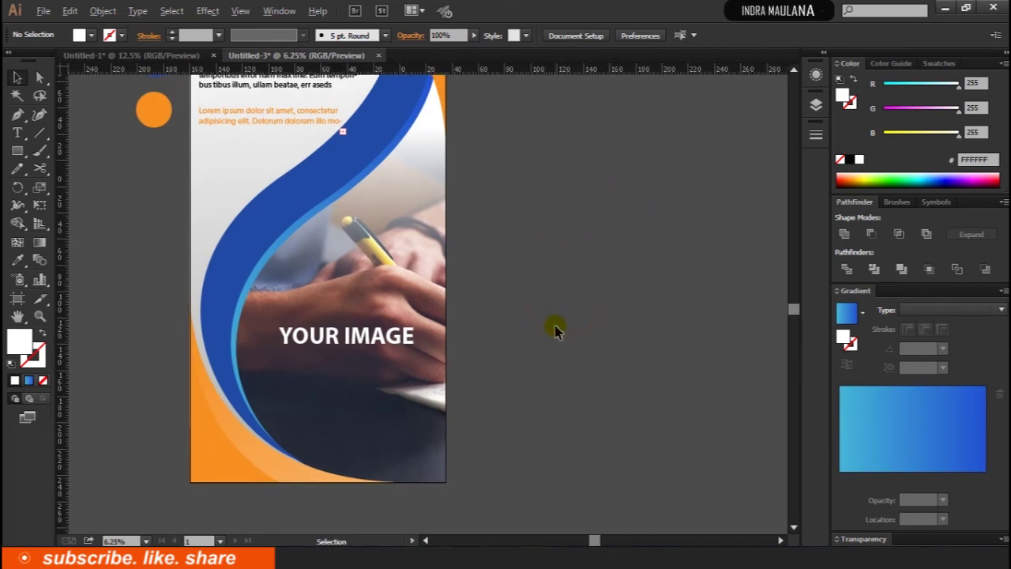
{"action": "scroll", "coordinate": [219, 309], "scroll_direction": "down", "scroll_amount": 3}
{"action": "scroll", "coordinate": [182, 300], "scroll_direction": "up", "scroll_amount": 1}
{"action": "scroll", "coordinate": [537, 356], "scroll_direction": "up", "scroll_amount": 1}
{"action": "left_click_drag", "start_coordinate": [537, 357], "coordinate": [575, 306]}
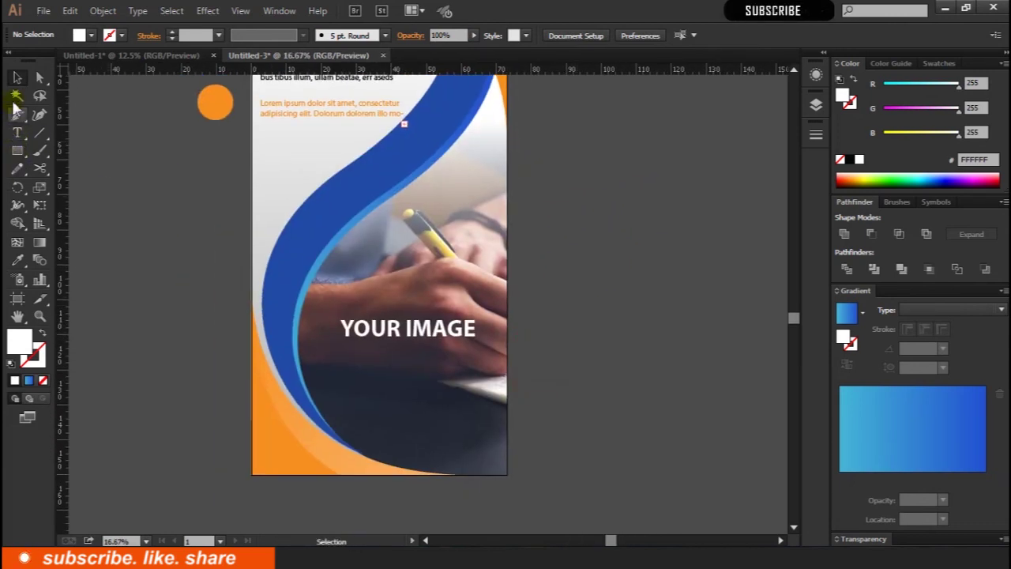
Duplicate the caption below as a YOUR TEXT line and centre-align both lines.
{"action": "left_click", "coordinate": [16, 76]}
{"action": "left_click_drag", "start_coordinate": [386, 331], "coordinate": [387, 356]}
{"action": "left_click", "coordinate": [18, 133]}
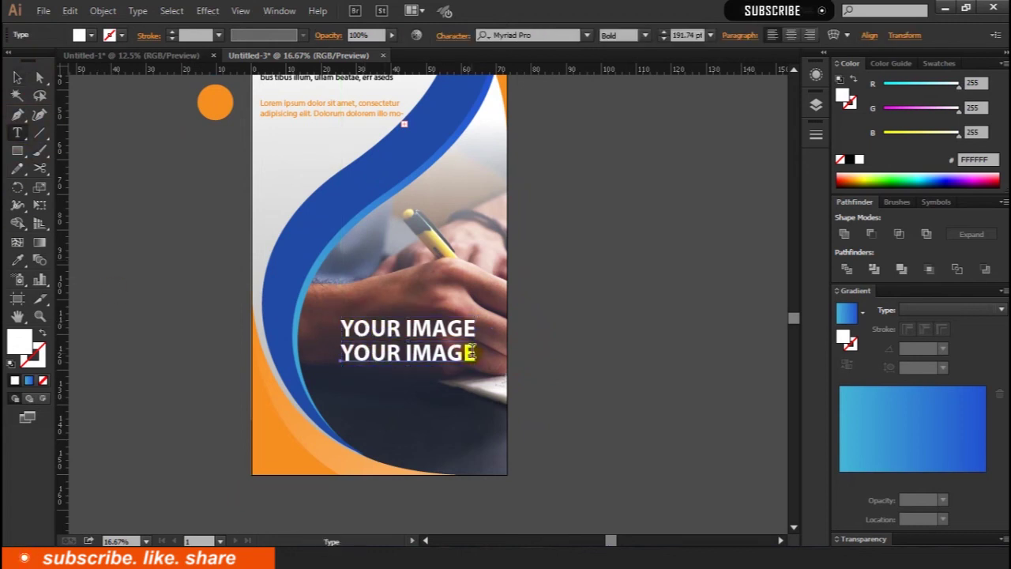
{"action": "left_click_drag", "start_coordinate": [470, 352], "coordinate": [254, 352]}
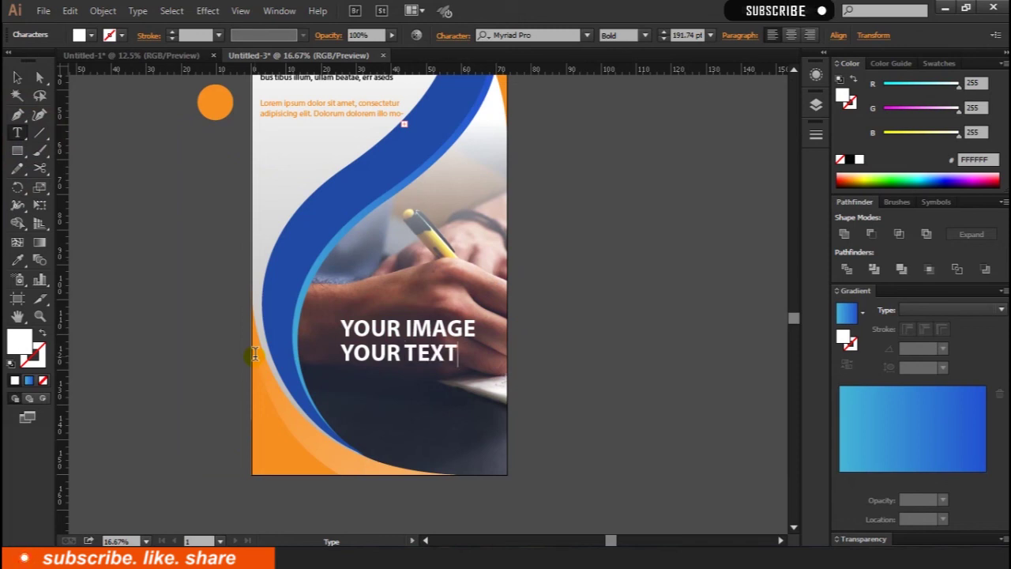
{"action": "left_click", "coordinate": [16, 78]}
{"action": "left_click", "coordinate": [399, 340]}
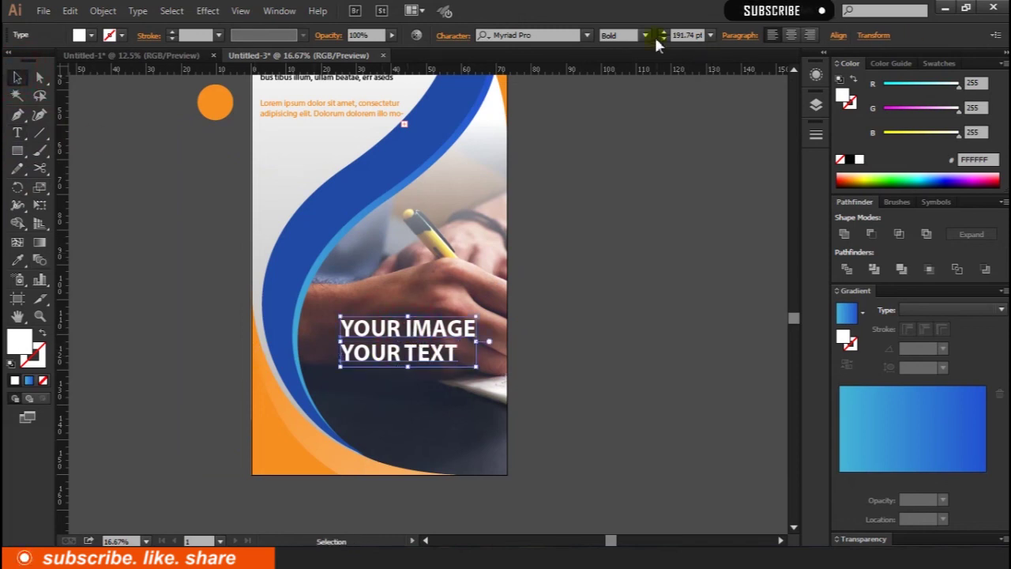
{"action": "left_click", "coordinate": [839, 36]}
{"action": "left_click", "coordinate": [716, 77]}
{"action": "left_click", "coordinate": [609, 310]}
{"action": "left_click", "coordinate": [609, 310]}
Colour the YOUR TEXT line orange by sampling the orange circle.
{"action": "left_click", "coordinate": [412, 357]}
{"action": "left_click", "coordinate": [19, 263]}
{"action": "left_click", "coordinate": [212, 102]}
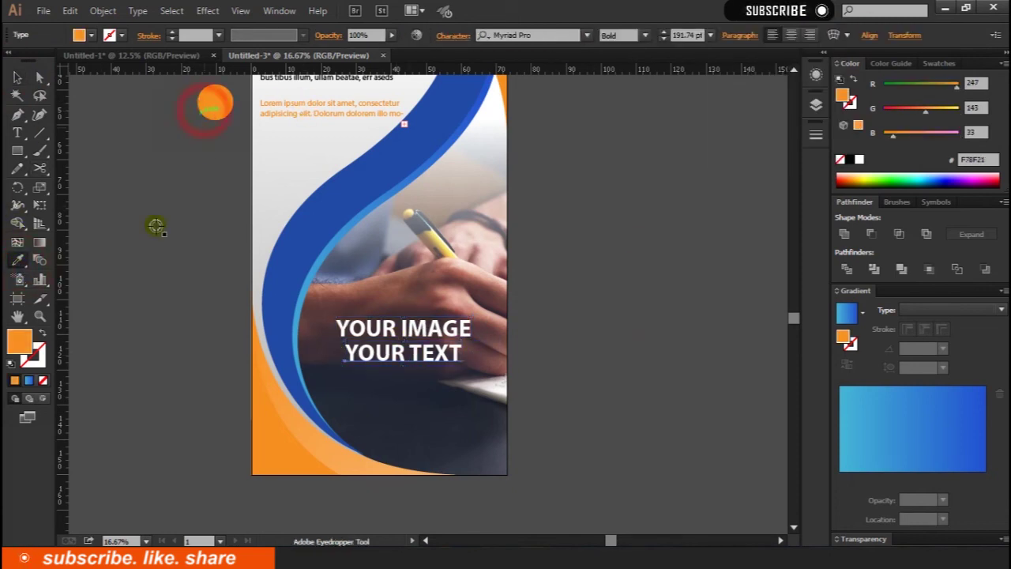
{"action": "key", "text": "ctrl+shift+a"}
{"action": "key", "text": "ctrl+minus"}
{"action": "key", "text": "ctrl+minus"}
Nudge the YOUR IMAGE / YOUR TEXT block into its final position.
{"action": "left_click", "coordinate": [17, 77]}
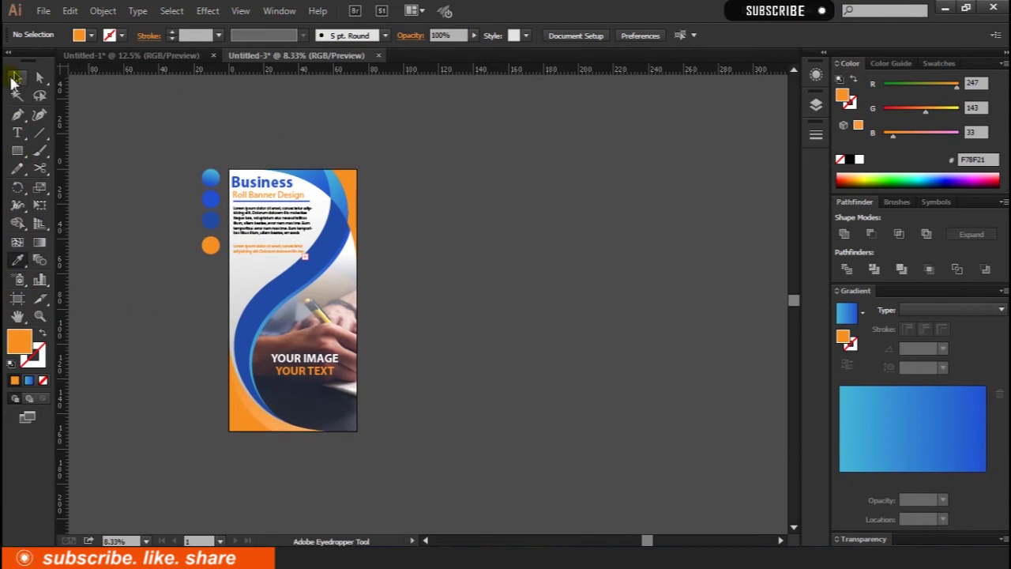
{"action": "left_click", "coordinate": [316, 370]}
{"action": "left_click_drag", "start_coordinate": [339, 352], "coordinate": [348, 350]}
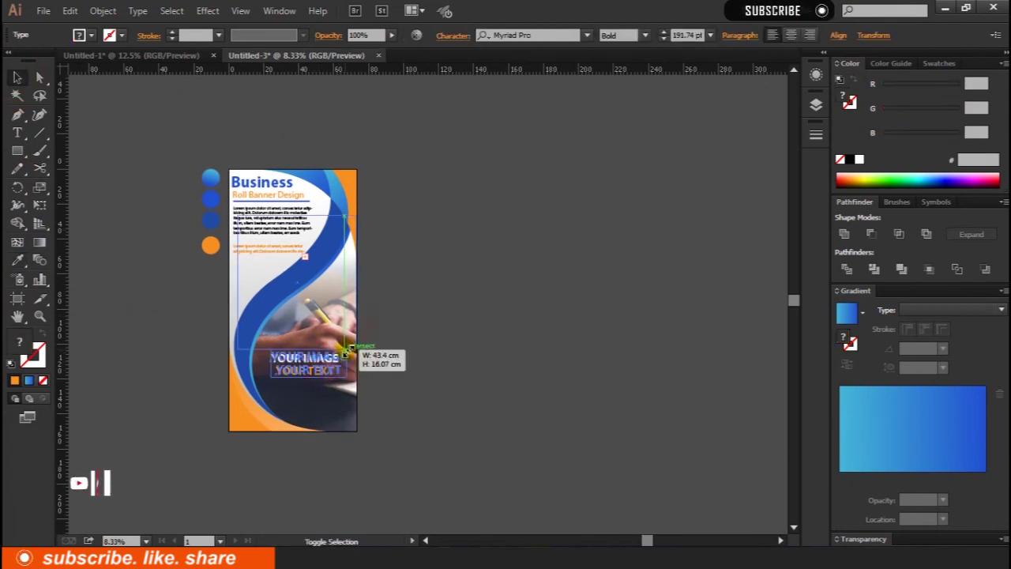
{"action": "left_click", "coordinate": [417, 300]}
{"action": "left_click_drag", "start_coordinate": [417, 300], "coordinate": [453, 290]}
Draw a rectangle covering the entire banner.
{"action": "key", "text": "m"}
{"action": "left_click_drag", "start_coordinate": [267, 158], "coordinate": [395, 420]}
{"action": "left_click", "coordinate": [16, 76]}
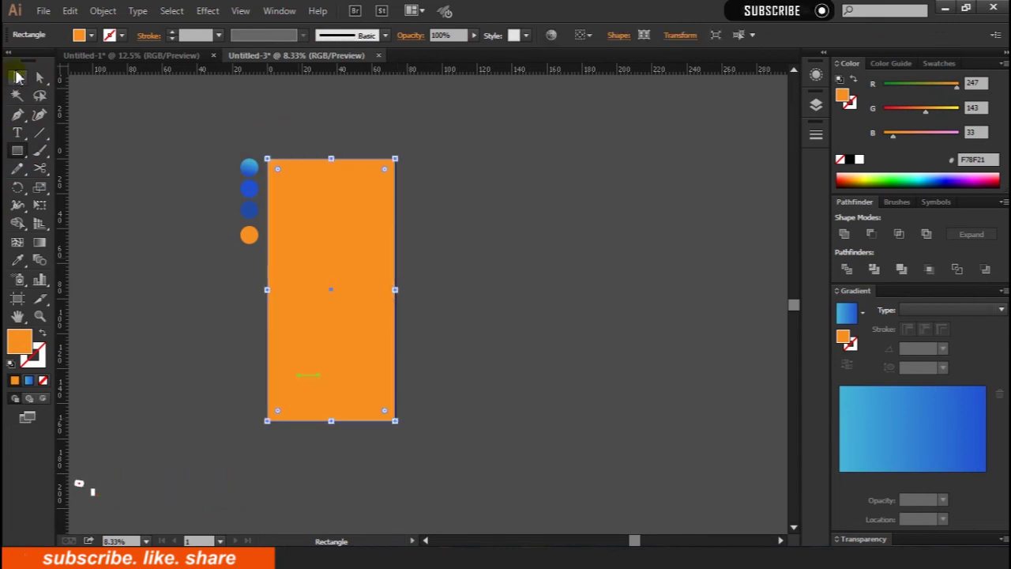
Enlarge the rectangle past the banner, fill it white and send it to the back.
{"action": "scroll", "coordinate": [390, 151], "scroll_direction": "up", "scroll_amount": 1}
{"action": "left_click_drag", "start_coordinate": [391, 151], "coordinate": [397, 143]}
{"action": "scroll", "coordinate": [705, 198], "scroll_direction": "down", "scroll_amount": 2}
{"action": "left_click", "coordinate": [859, 159]}
{"action": "right_click", "coordinate": [293, 159]}
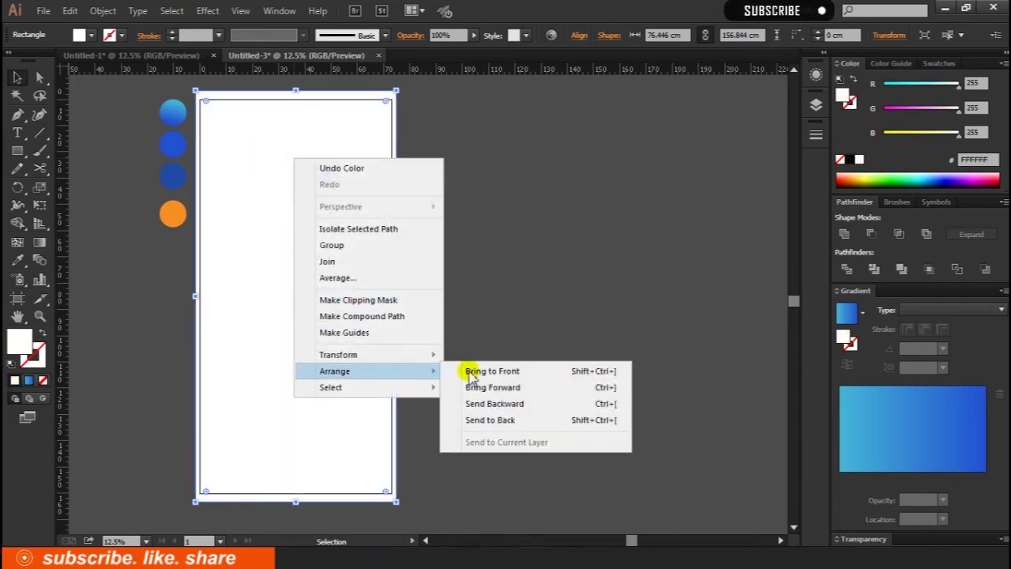
{"action": "left_click", "coordinate": [509, 419]}
{"action": "left_click", "coordinate": [463, 187]}
Move the white rectangle's top edge down slightly.
{"action": "scroll", "coordinate": [500, 292], "scroll_direction": "left", "scroll_amount": 2}
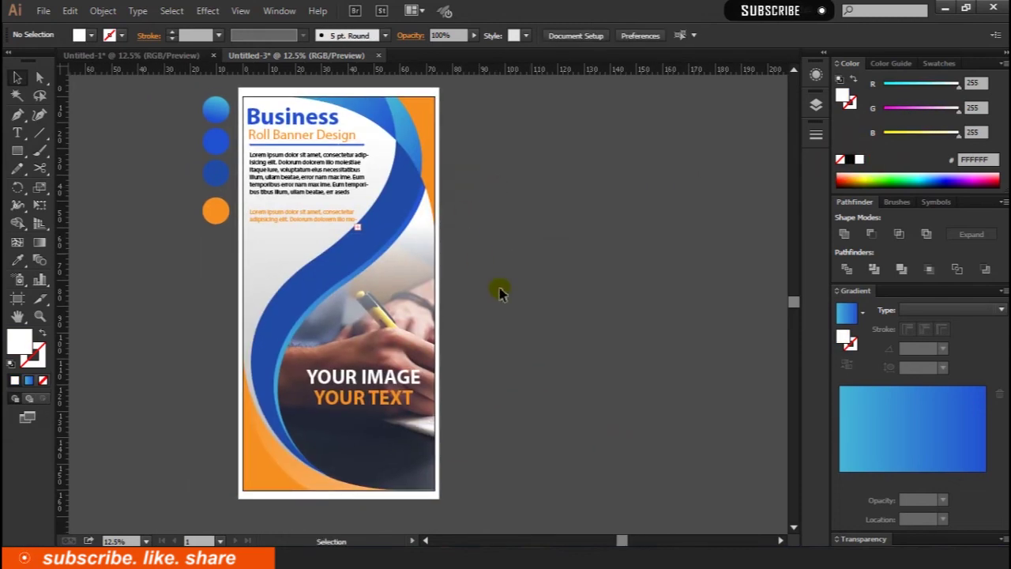
{"action": "scroll", "coordinate": [470, 177], "scroll_direction": "up", "scroll_amount": 1}
{"action": "left_click", "coordinate": [336, 124]}
{"action": "left_click_drag", "start_coordinate": [339, 124], "coordinate": [340, 129]}
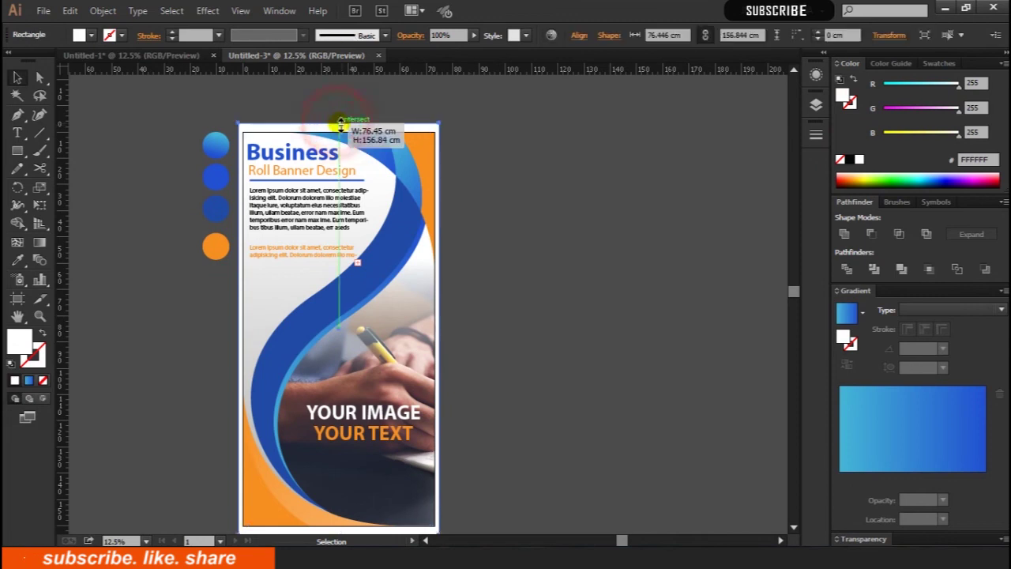
{"action": "left_click", "coordinate": [587, 253]}
Adjust the white rectangle's bottom edge slightly to even the border.
{"action": "scroll", "coordinate": [417, 515], "scroll_direction": "down", "scroll_amount": 1}
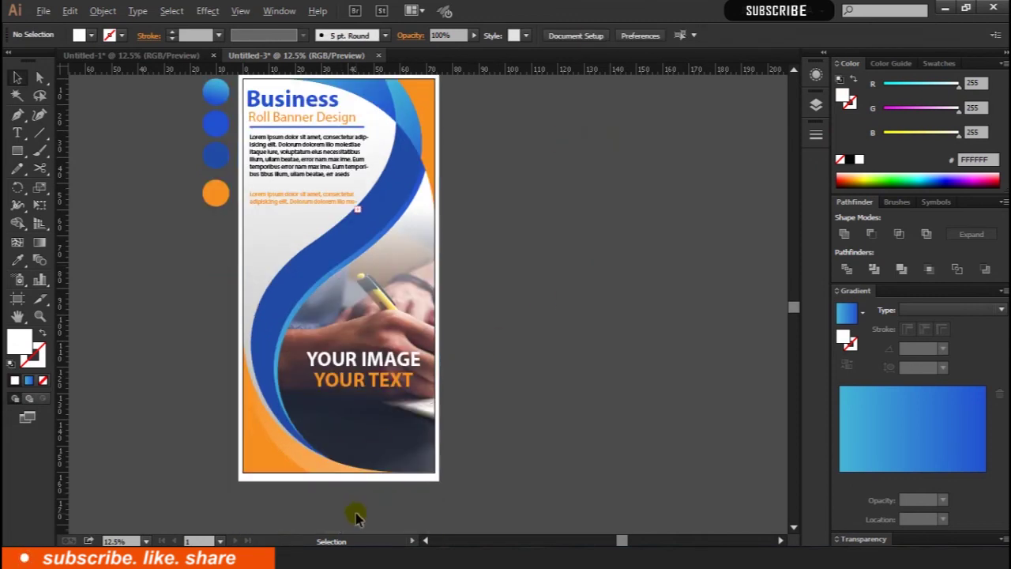
{"action": "scroll", "coordinate": [387, 449], "scroll_direction": "up", "scroll_amount": 1}
{"action": "scroll", "coordinate": [373, 427], "scroll_direction": "down", "scroll_amount": 1}
{"action": "left_click", "coordinate": [374, 427]}
{"action": "left_click_drag", "start_coordinate": [374, 427], "coordinate": [377, 430]}
{"action": "left_click", "coordinate": [522, 470]}
{"action": "scroll", "coordinate": [602, 350], "scroll_direction": "down", "scroll_amount": 2}
{"action": "scroll", "coordinate": [603, 350], "scroll_direction": "up", "scroll_amount": 1}
{"action": "scroll", "coordinate": [604, 332], "scroll_direction": "down", "scroll_amount": 1}
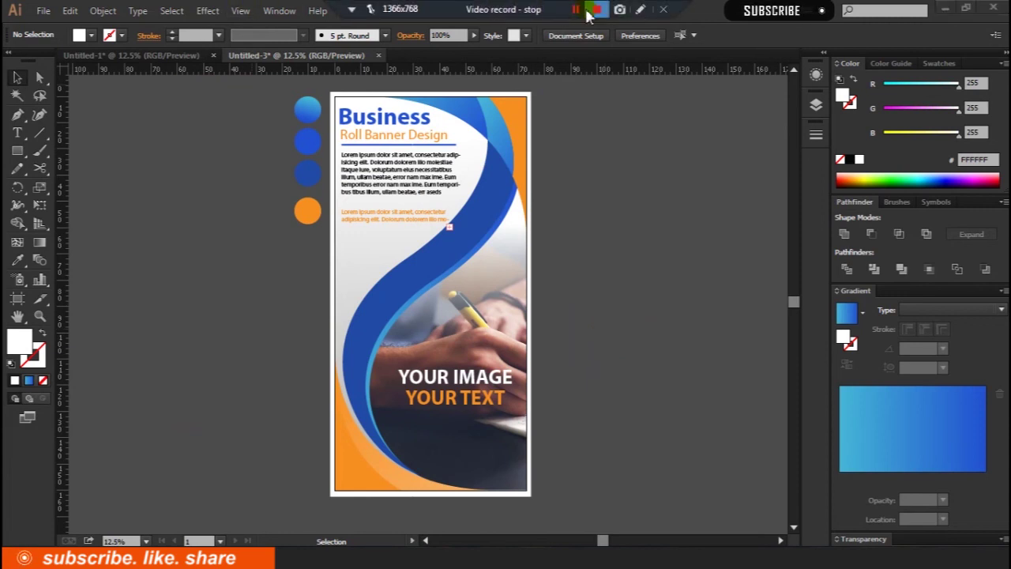
{"action": "left_click", "coordinate": [43, 10]}
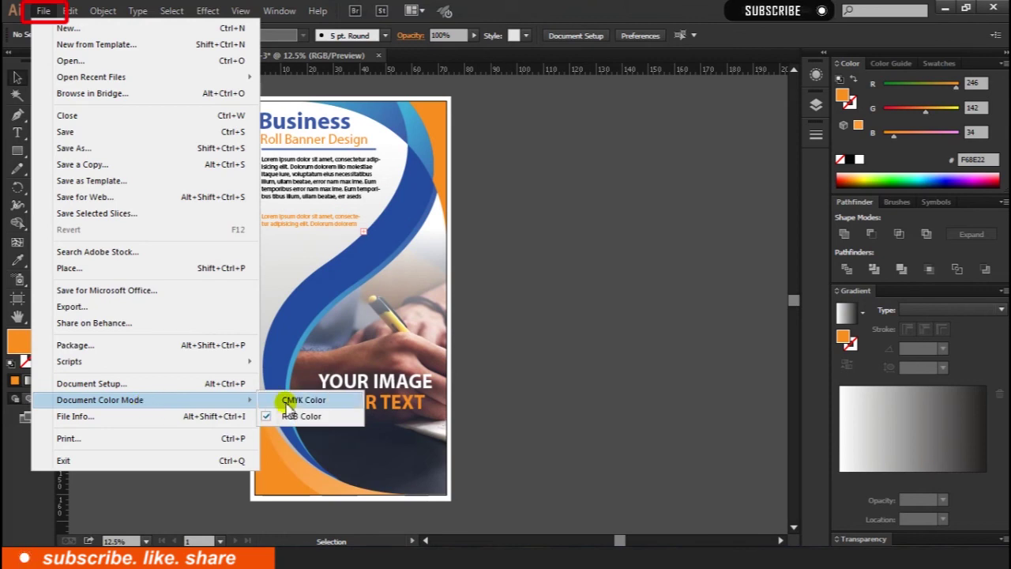
Set the document colour mode to CMYK Color.
{"action": "left_click", "coordinate": [300, 400]}
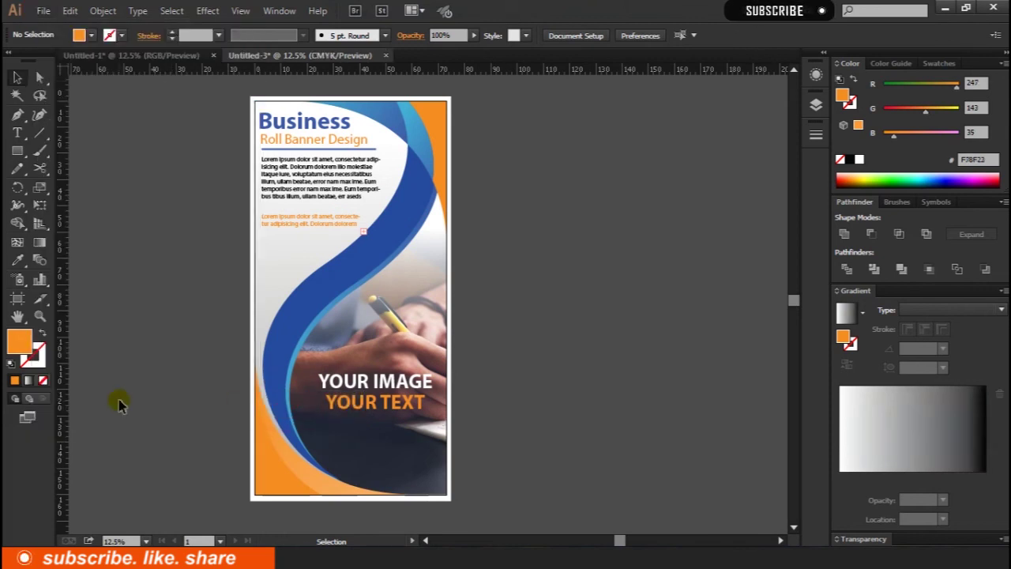